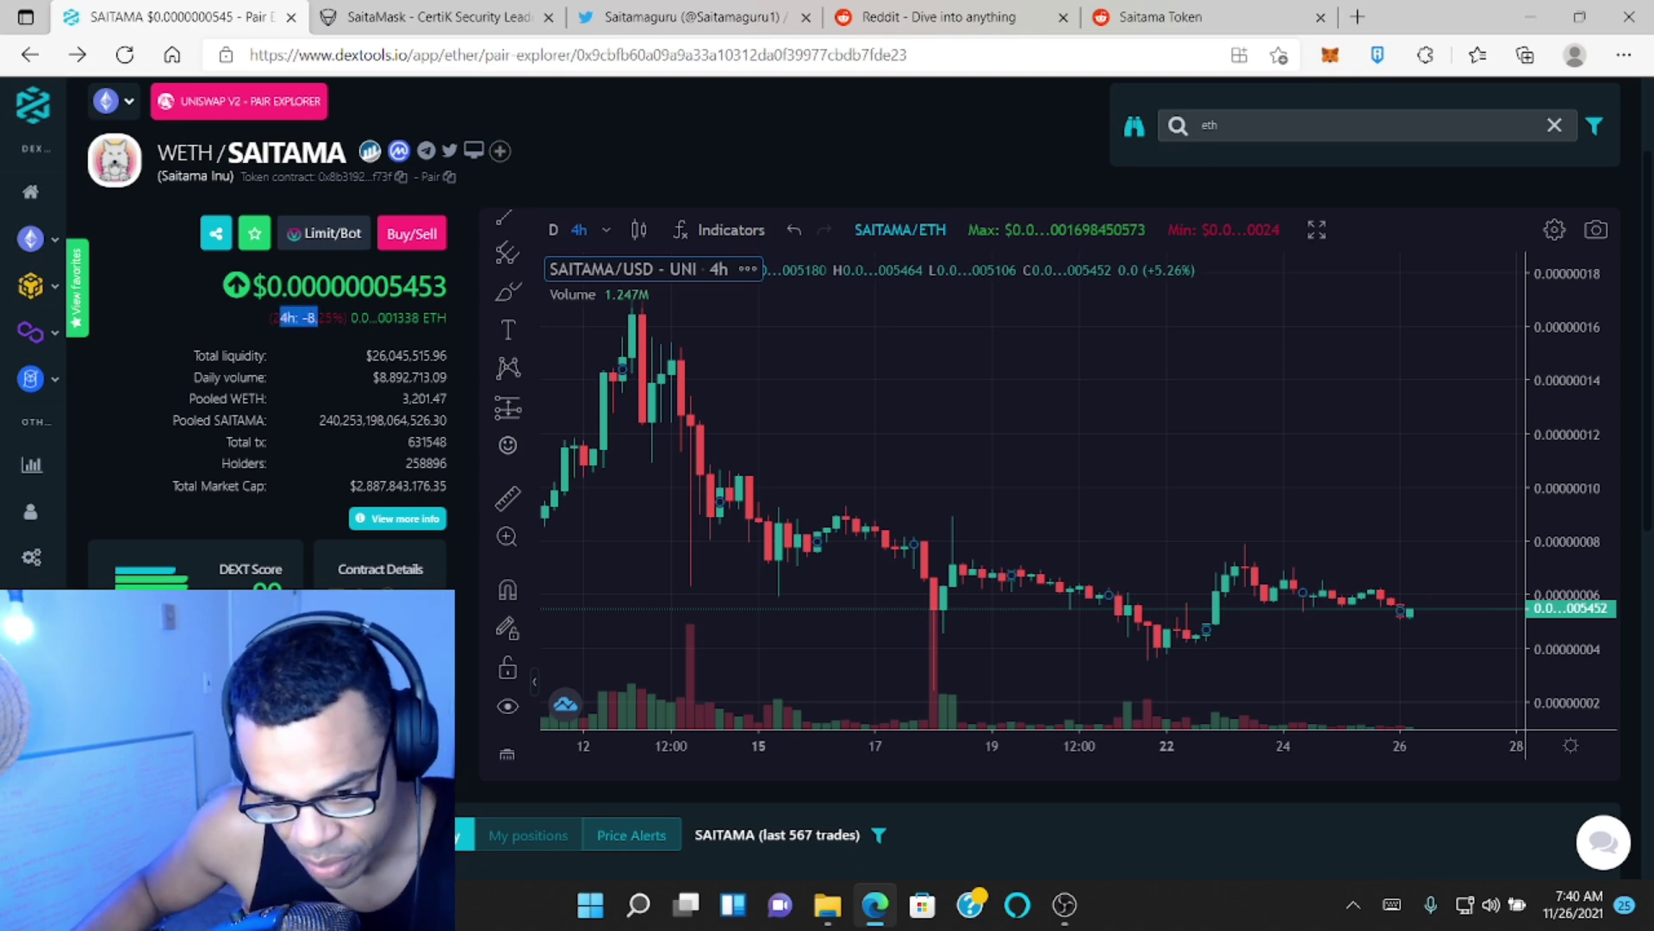
- Inspect the SAITAMA price, 4h change and chart history on DEXTools, then switch to Saitamaguru's Twitter
drag(377, 319, 448, 321)
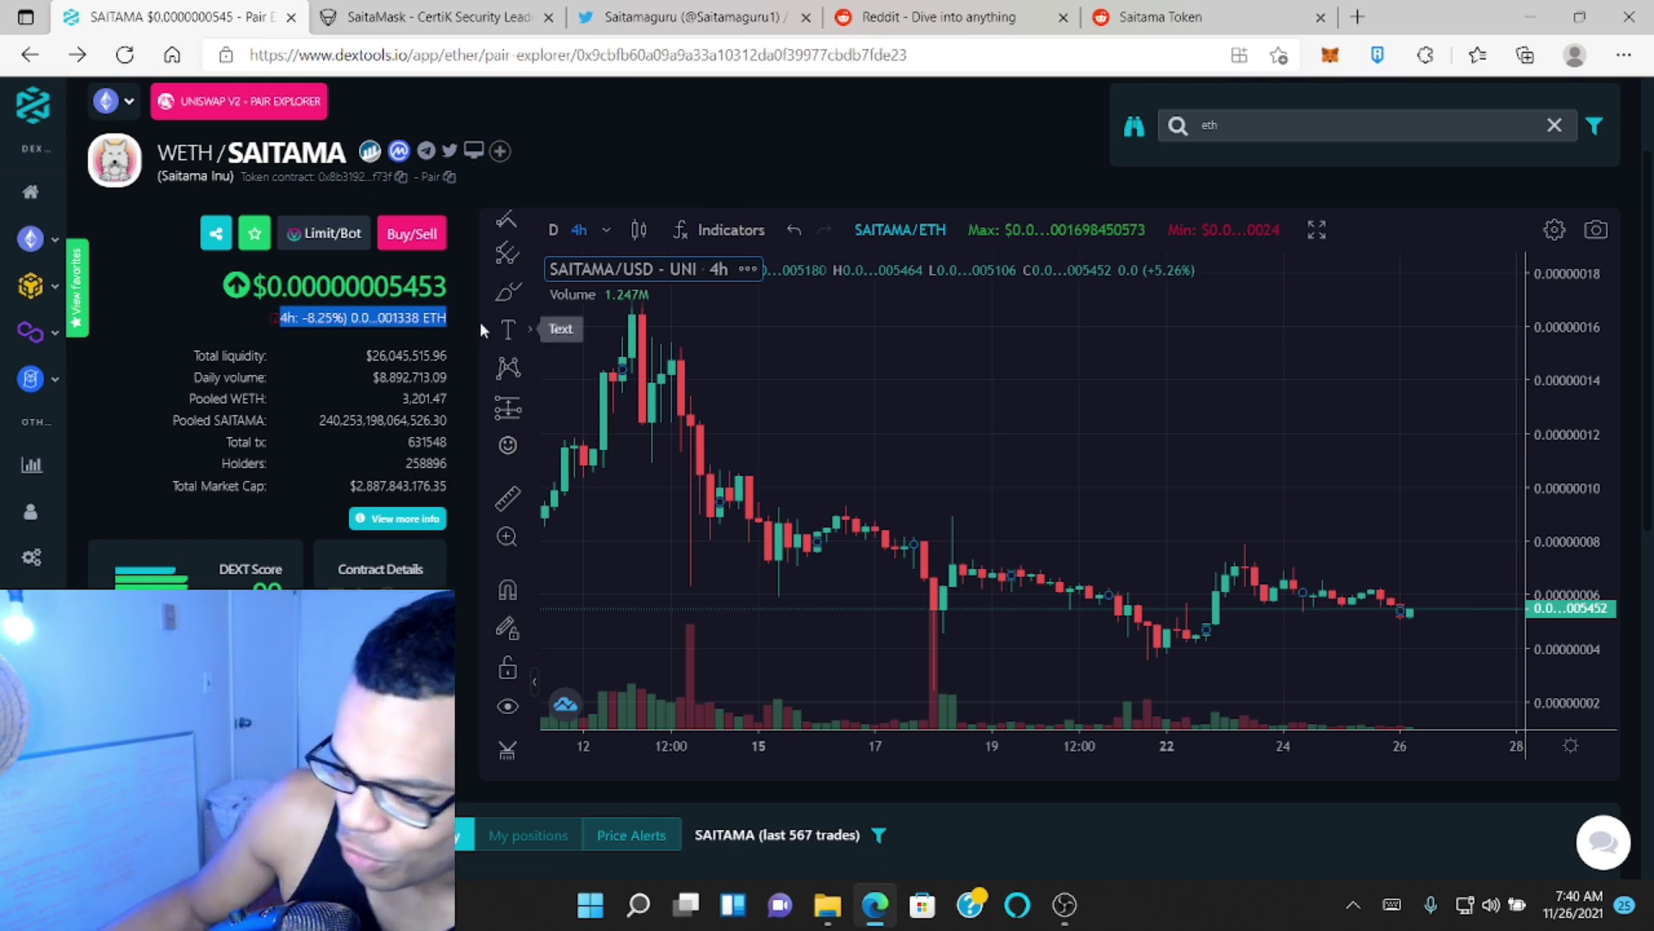
drag(840, 607, 1179, 612)
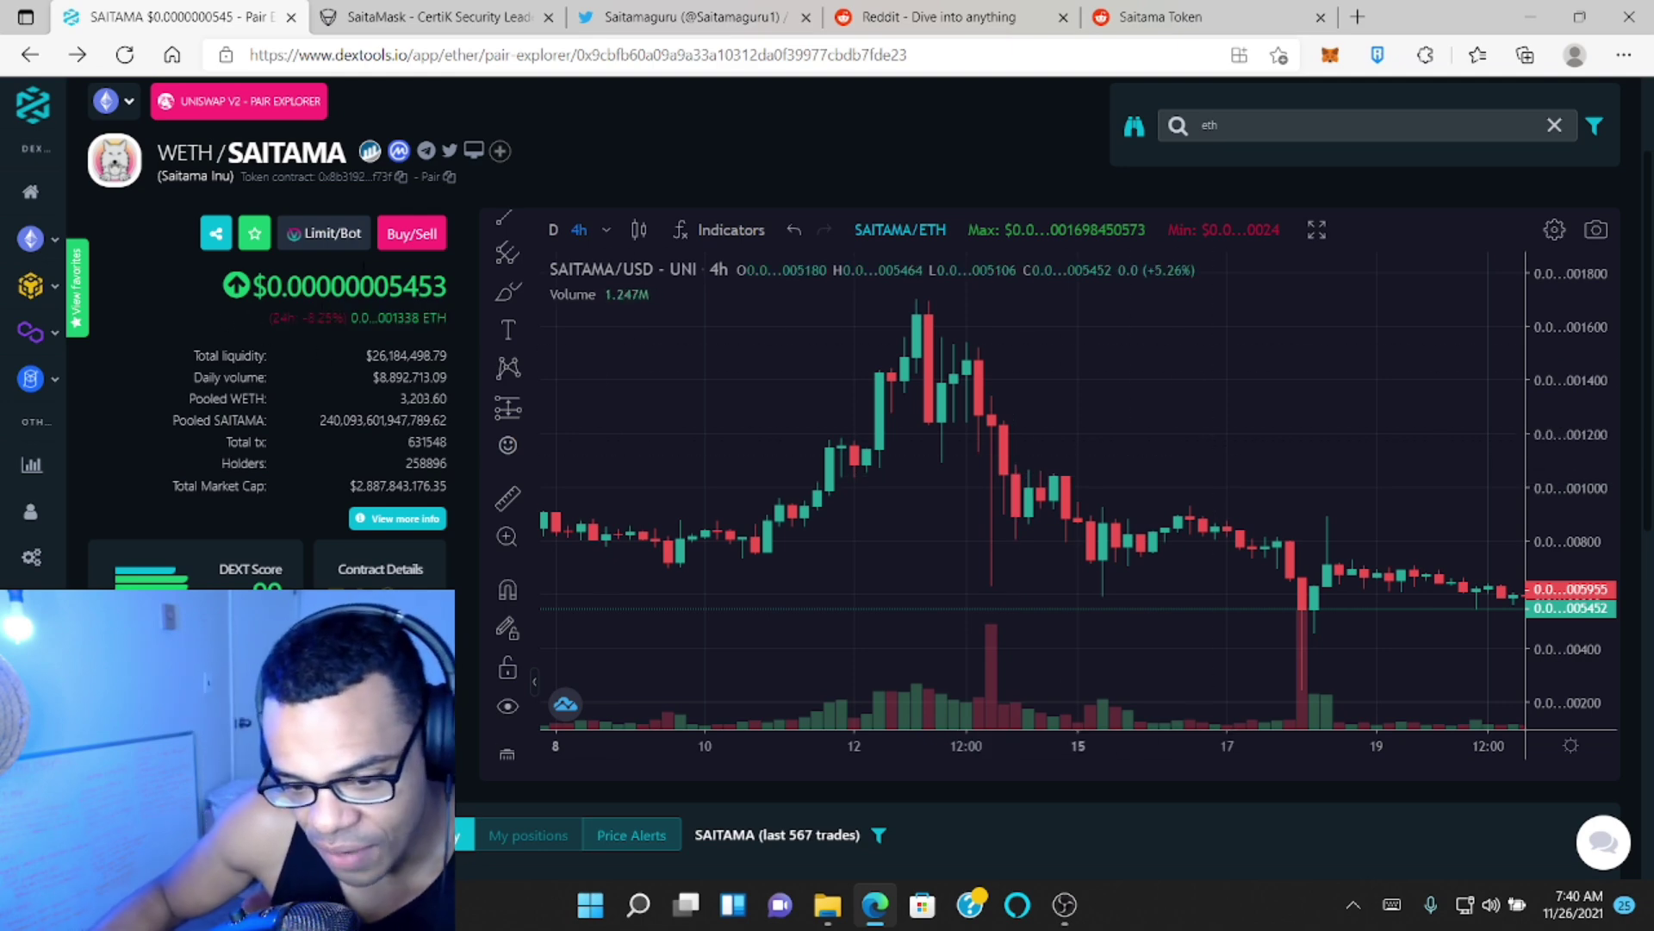
drag(288, 286, 450, 302)
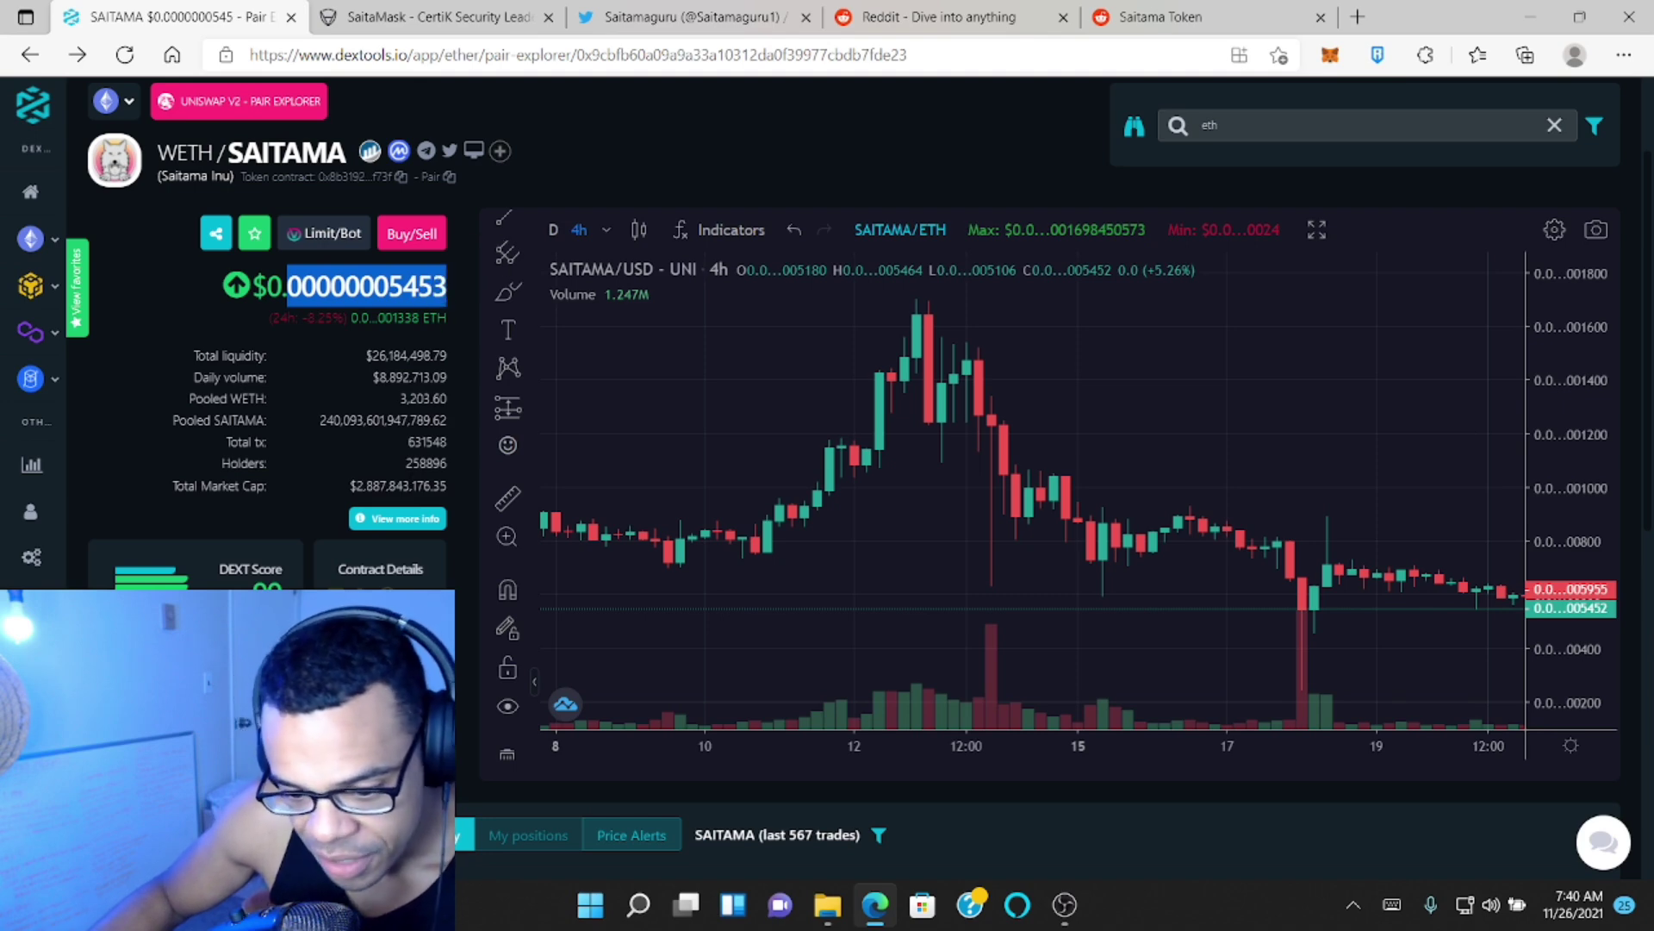
click(409, 468)
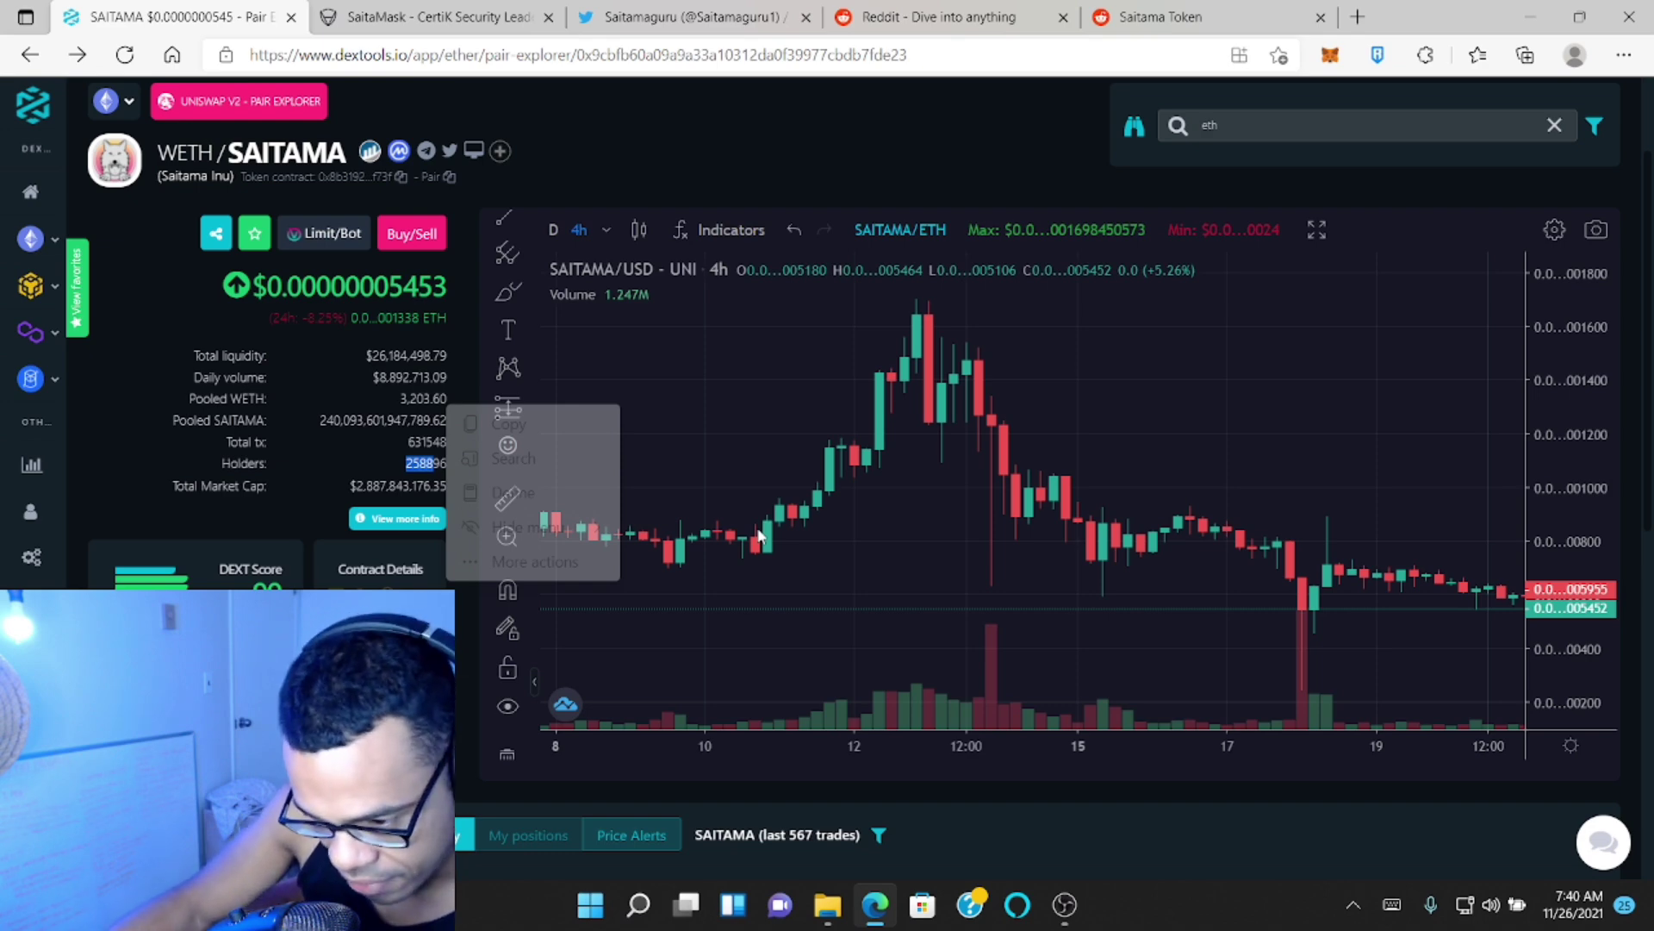
mouse_move(1331, 575)
mouse_down()
mouse_move(1058, 578)
mouse_move(1021, 596)
mouse_up()
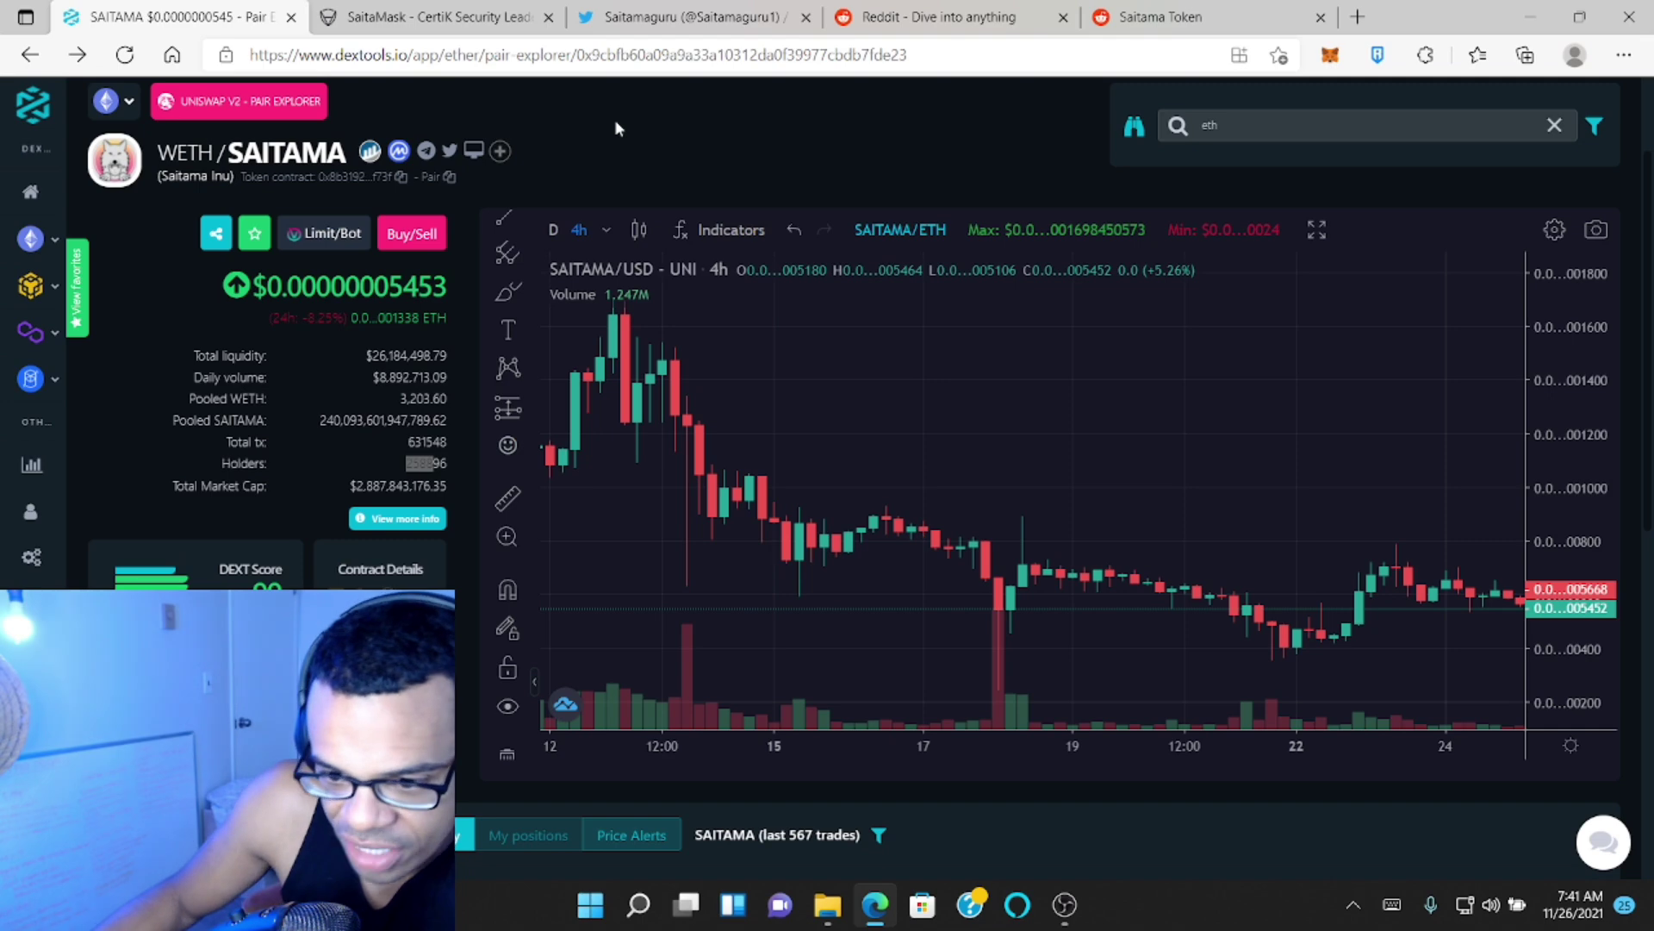
click(692, 17)
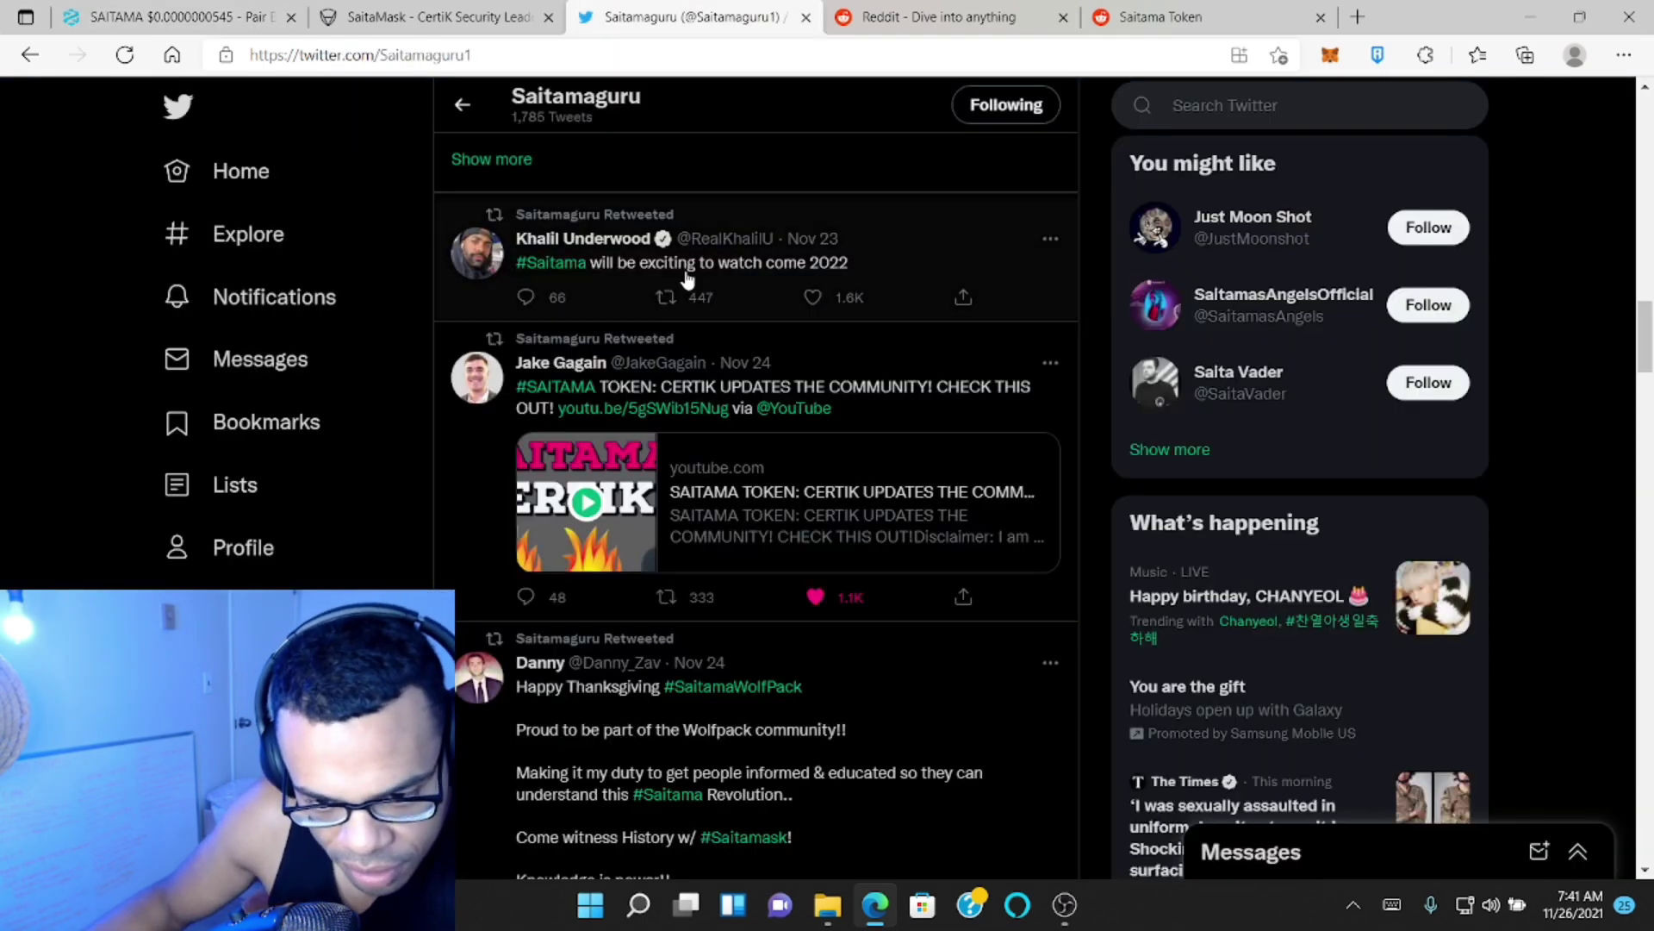
scroll(687, 281, up, 5)
scroll(686, 281, up, 5)
scroll(704, 344, up, 3)
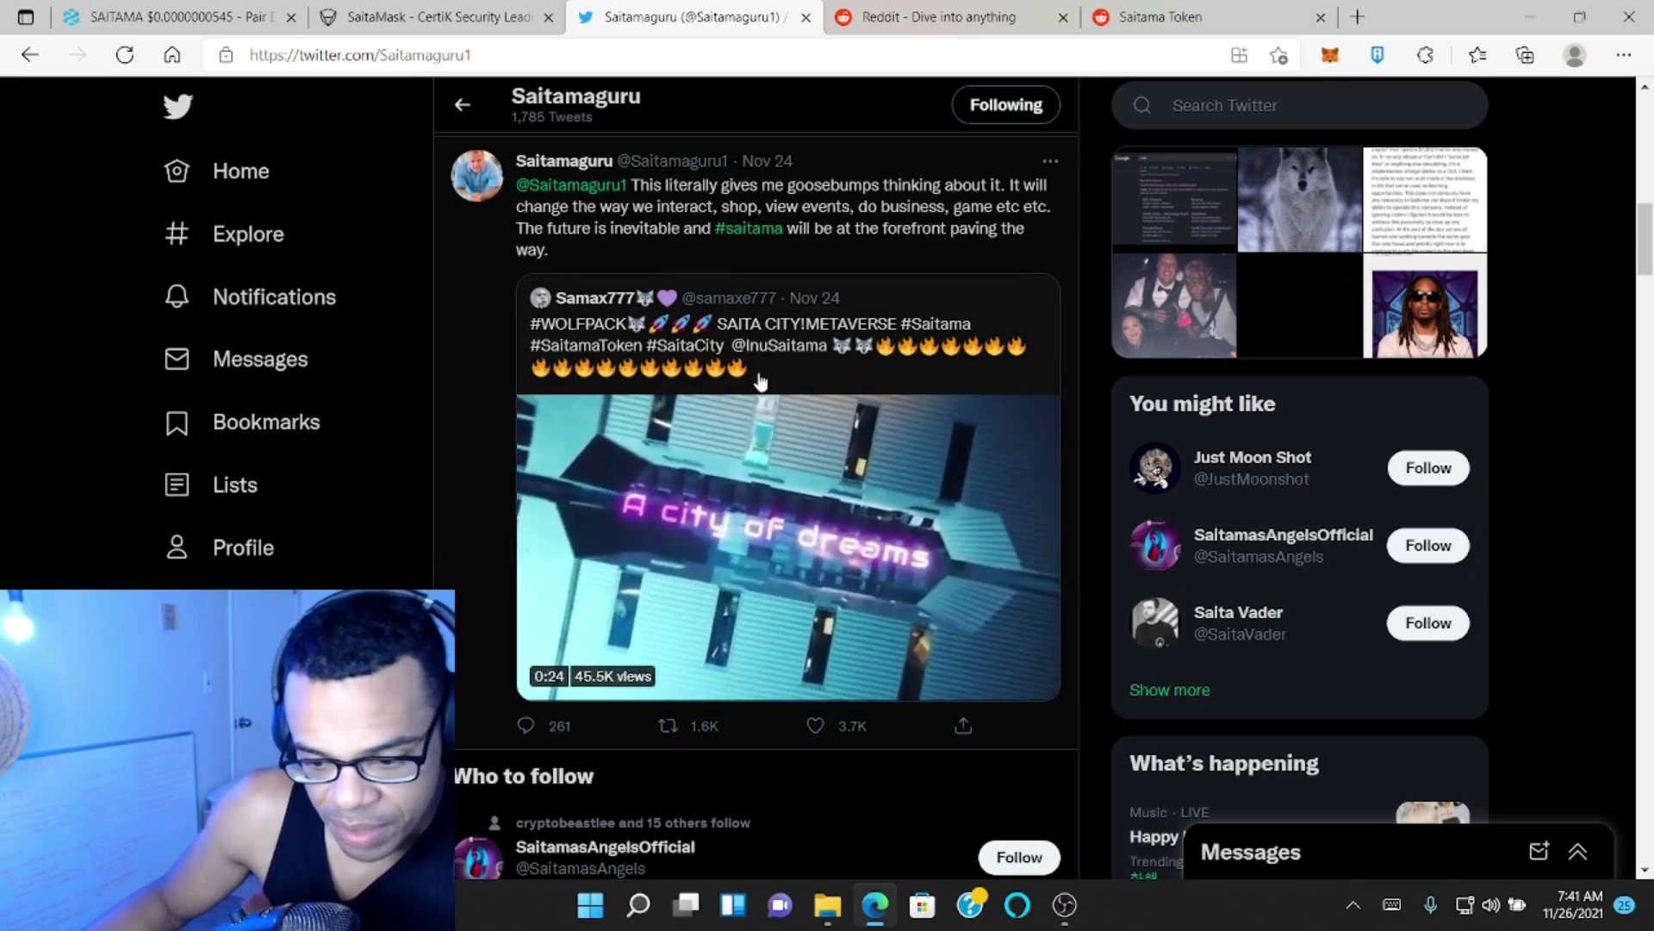
scroll(761, 381, up, 2)
scroll(760, 381, up, 3)
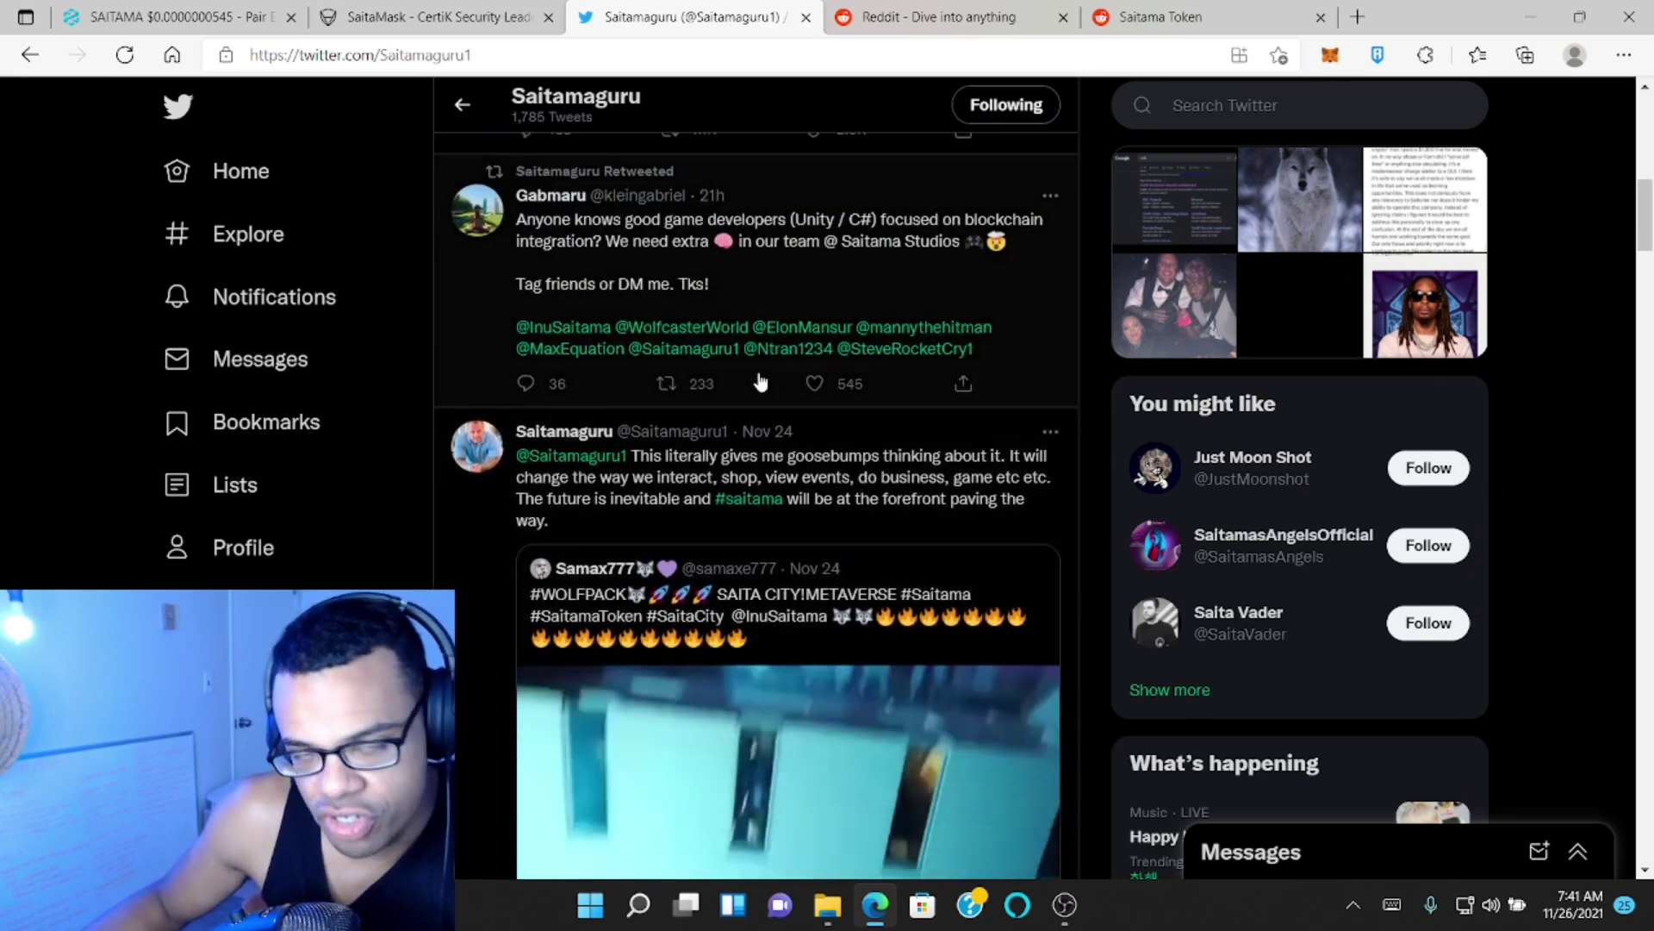
scroll(760, 381, up, 1)
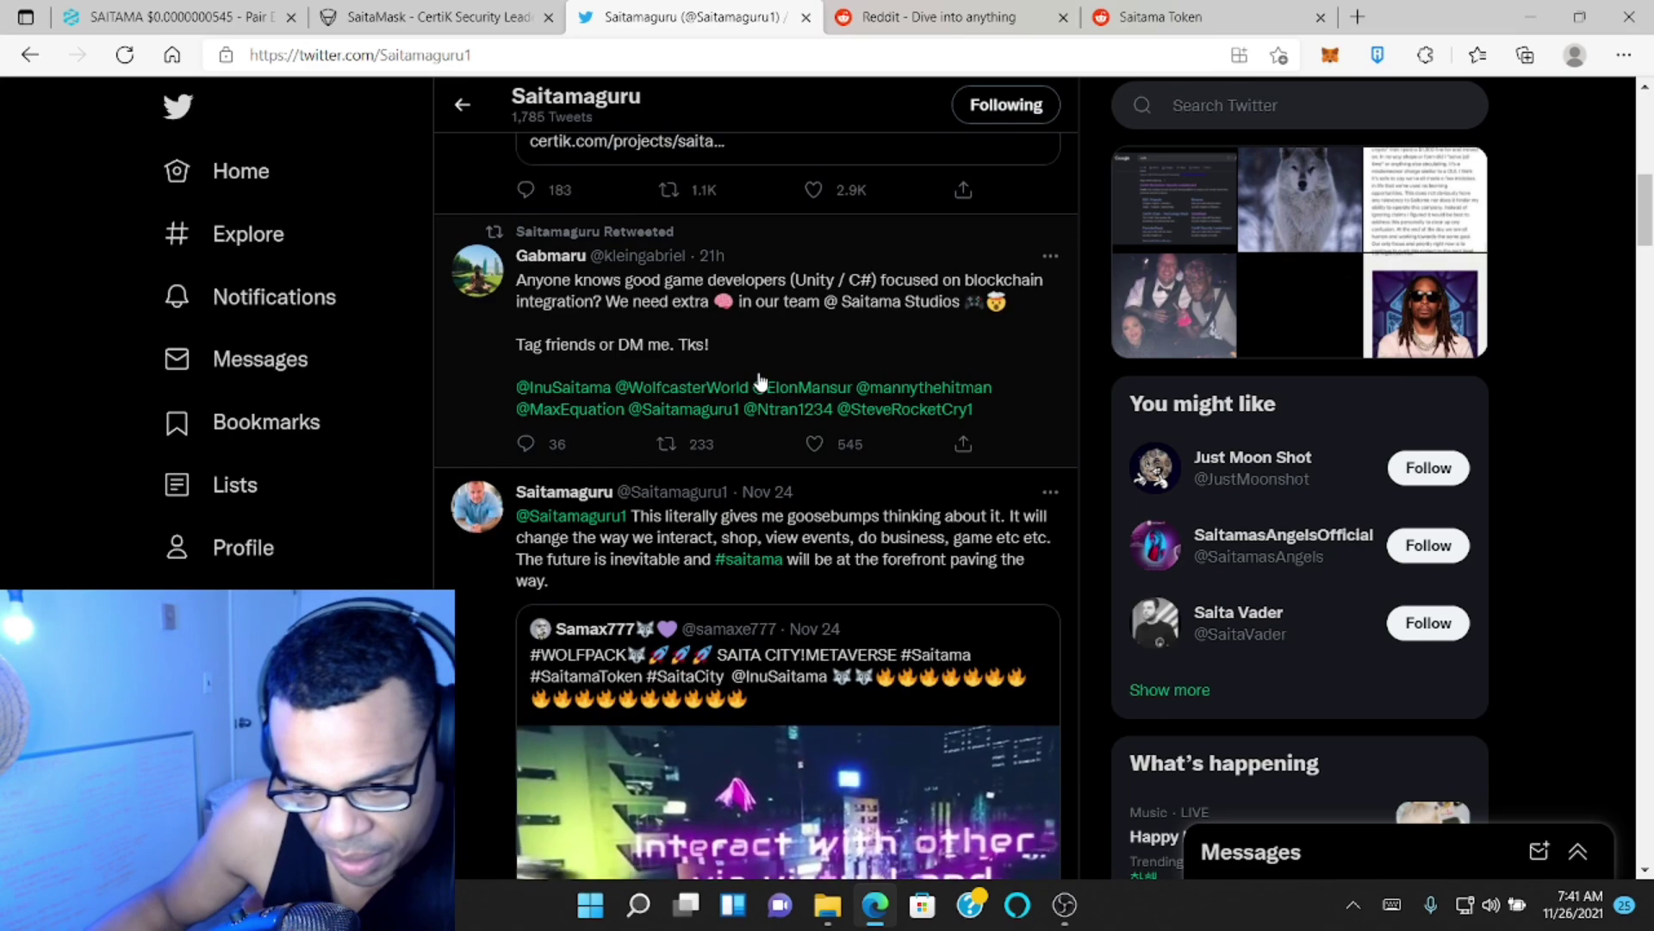
scroll(760, 381, up, 2)
scroll(760, 381, up, 3)
scroll(761, 381, up, 1)
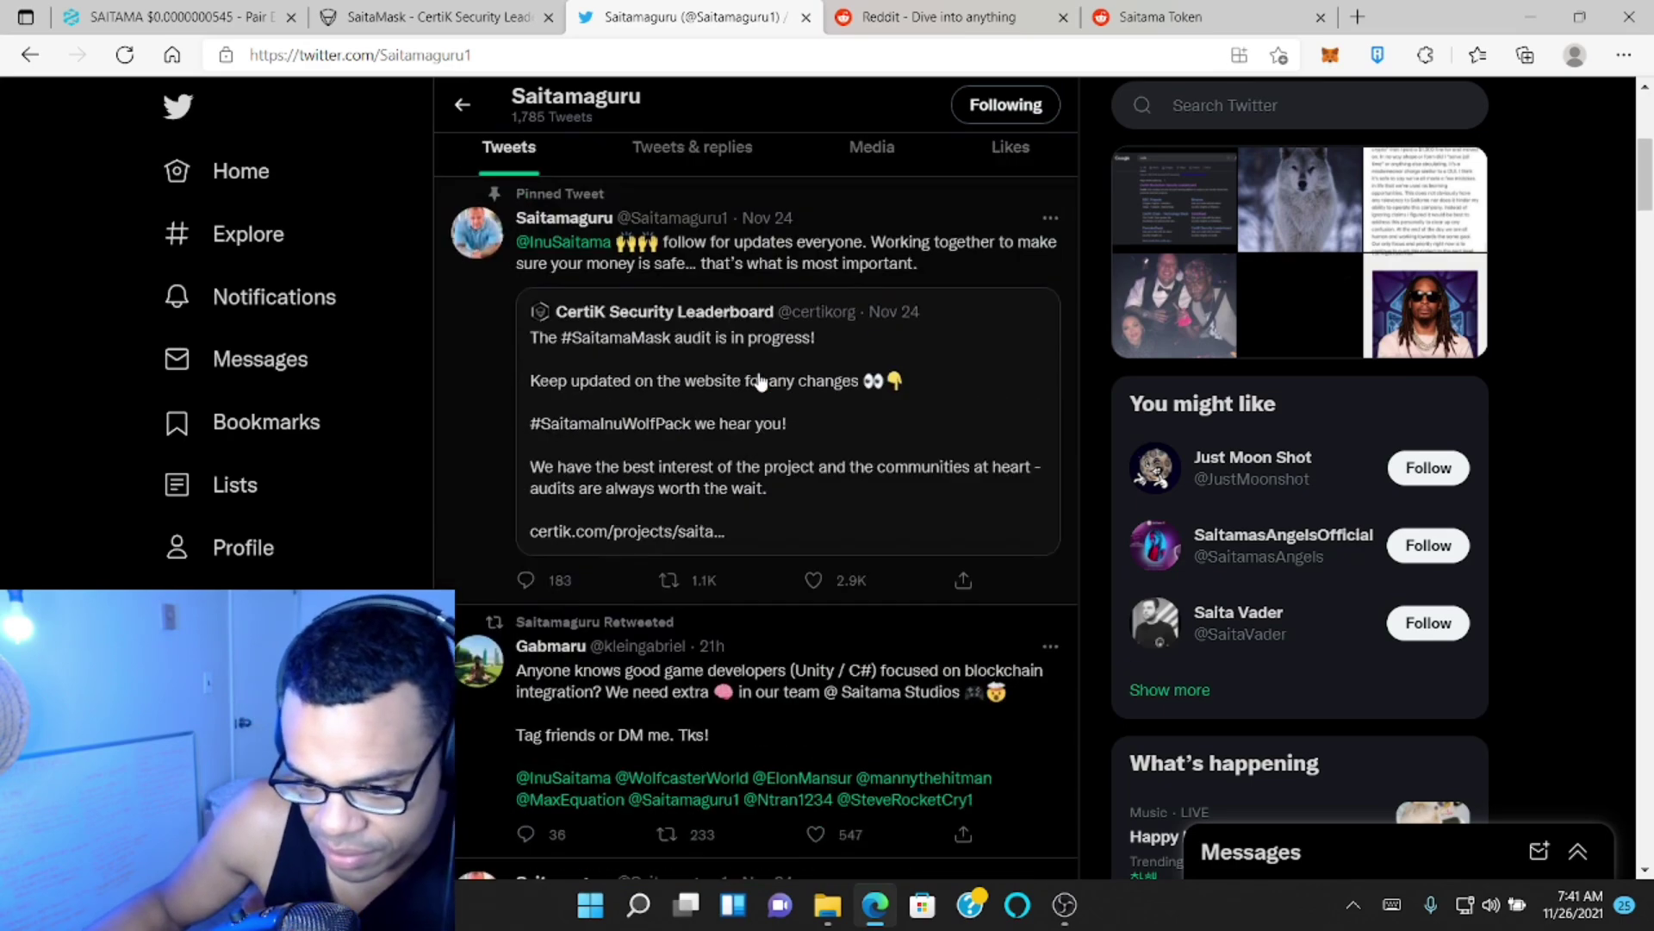
scroll(760, 381, up, 1)
mouse_move(767, 370)
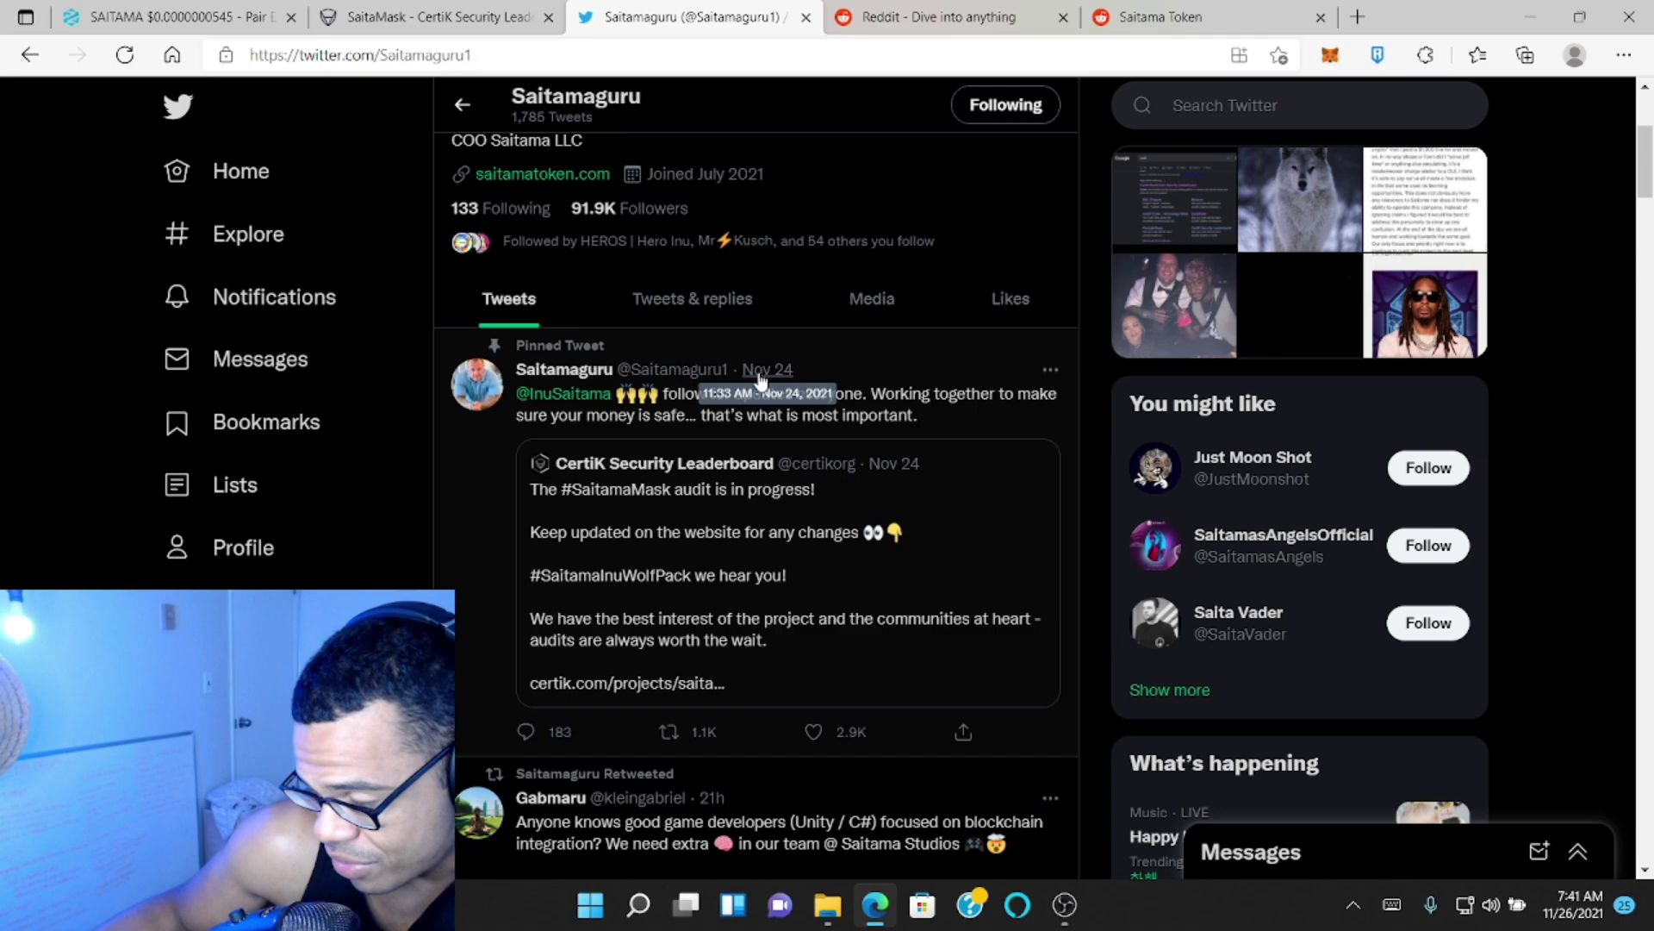
scroll(973, 452, up, 2)
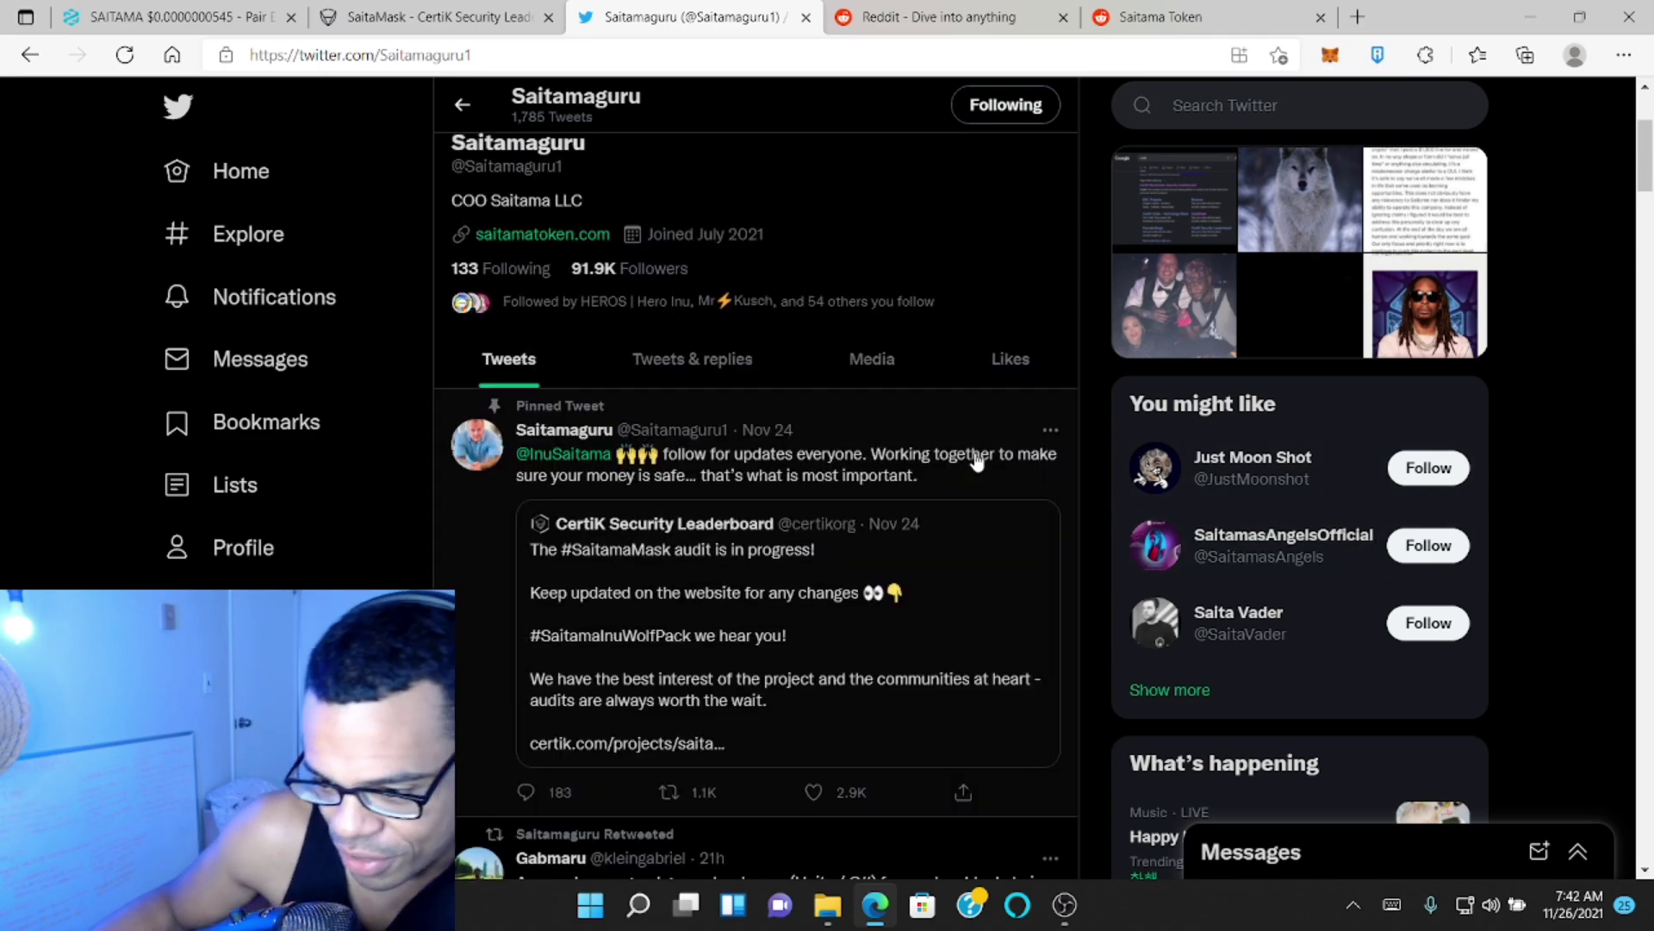
scroll(973, 451, up, 3)
scroll(973, 452, down, 5)
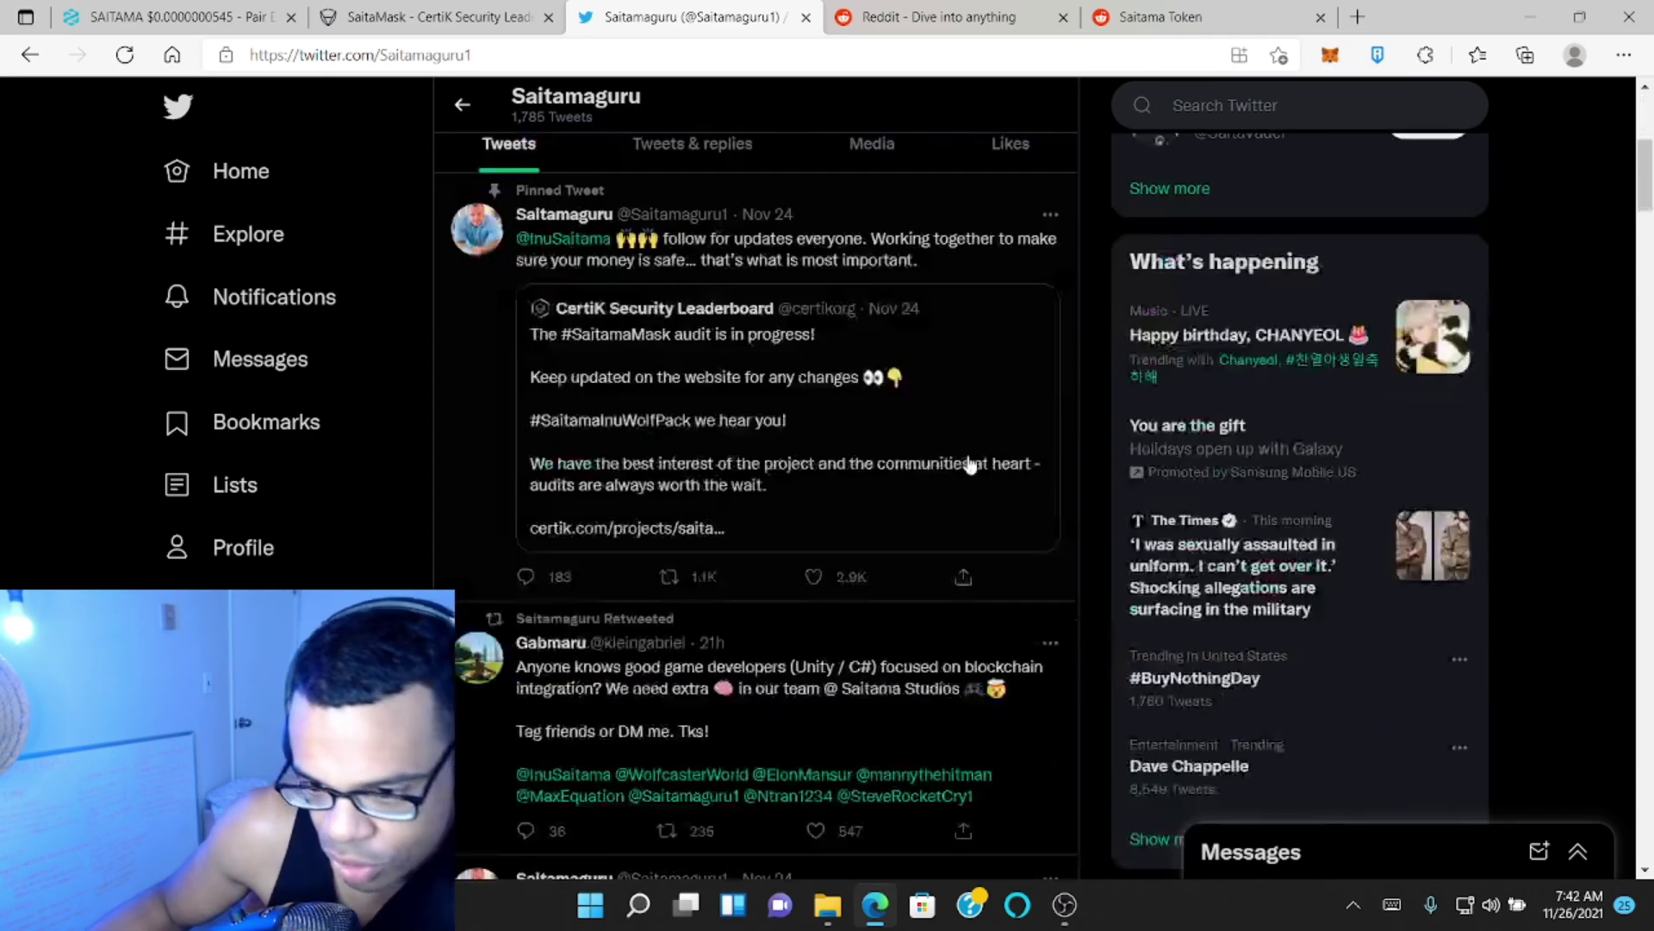
scroll(973, 451, down, 5)
- Switch to Reddit and clear the mistyped text from the Search Reddit box
click(938, 17)
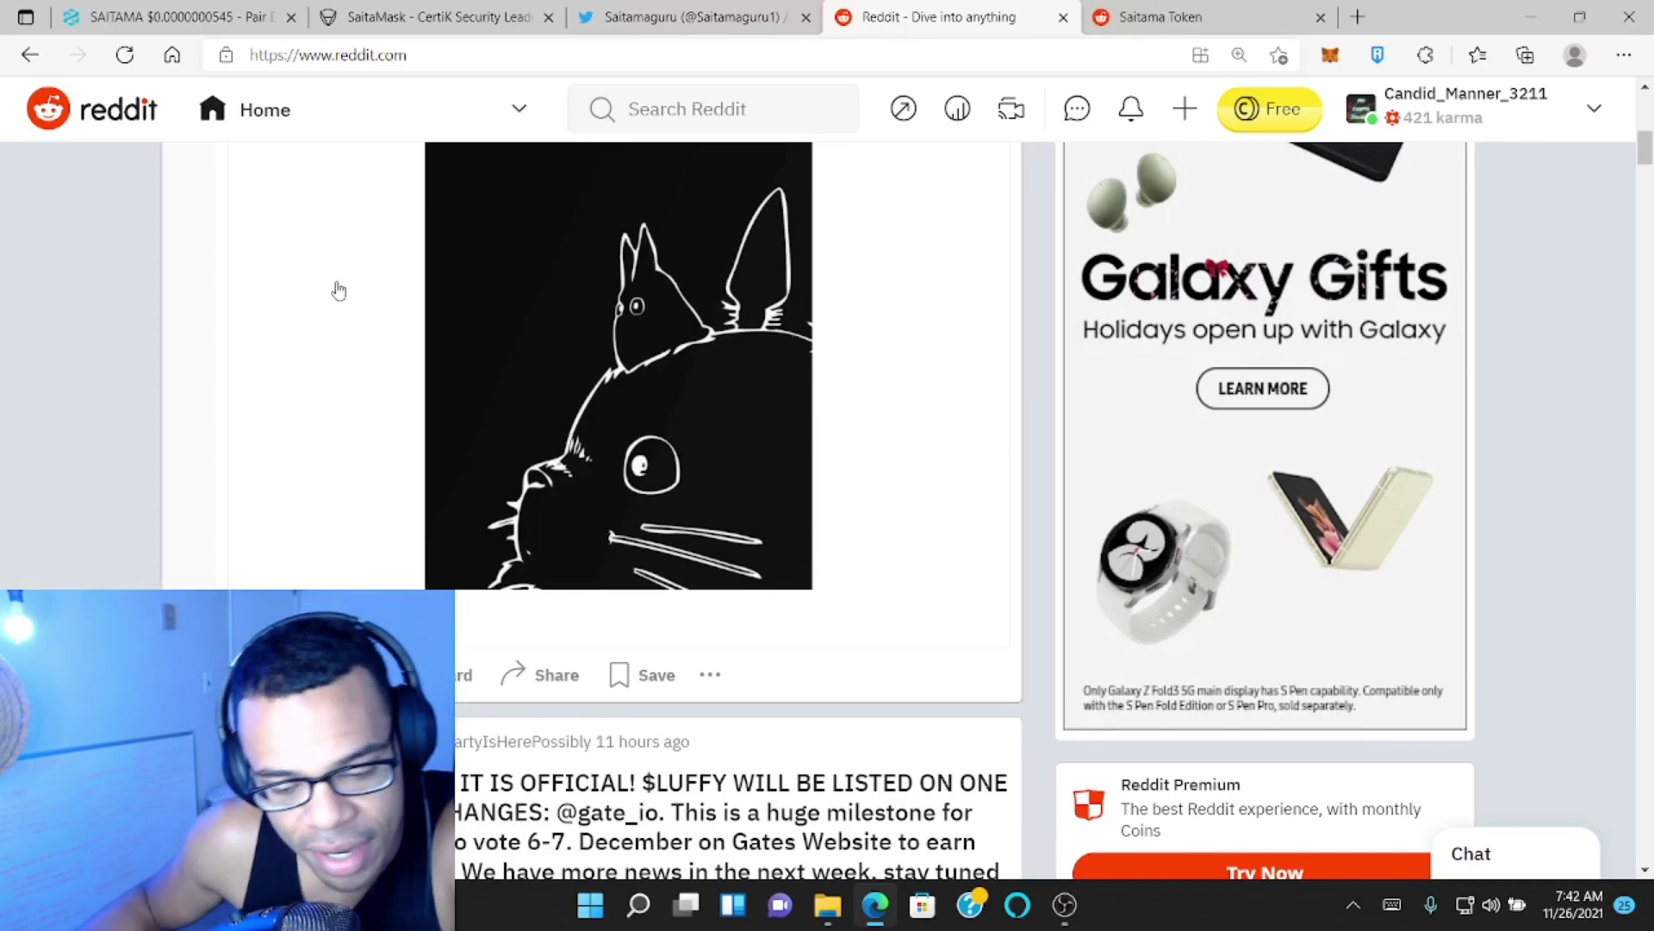
scroll(336, 284, up, 4)
scroll(337, 285, up, 4)
scroll(388, 291, up, 3)
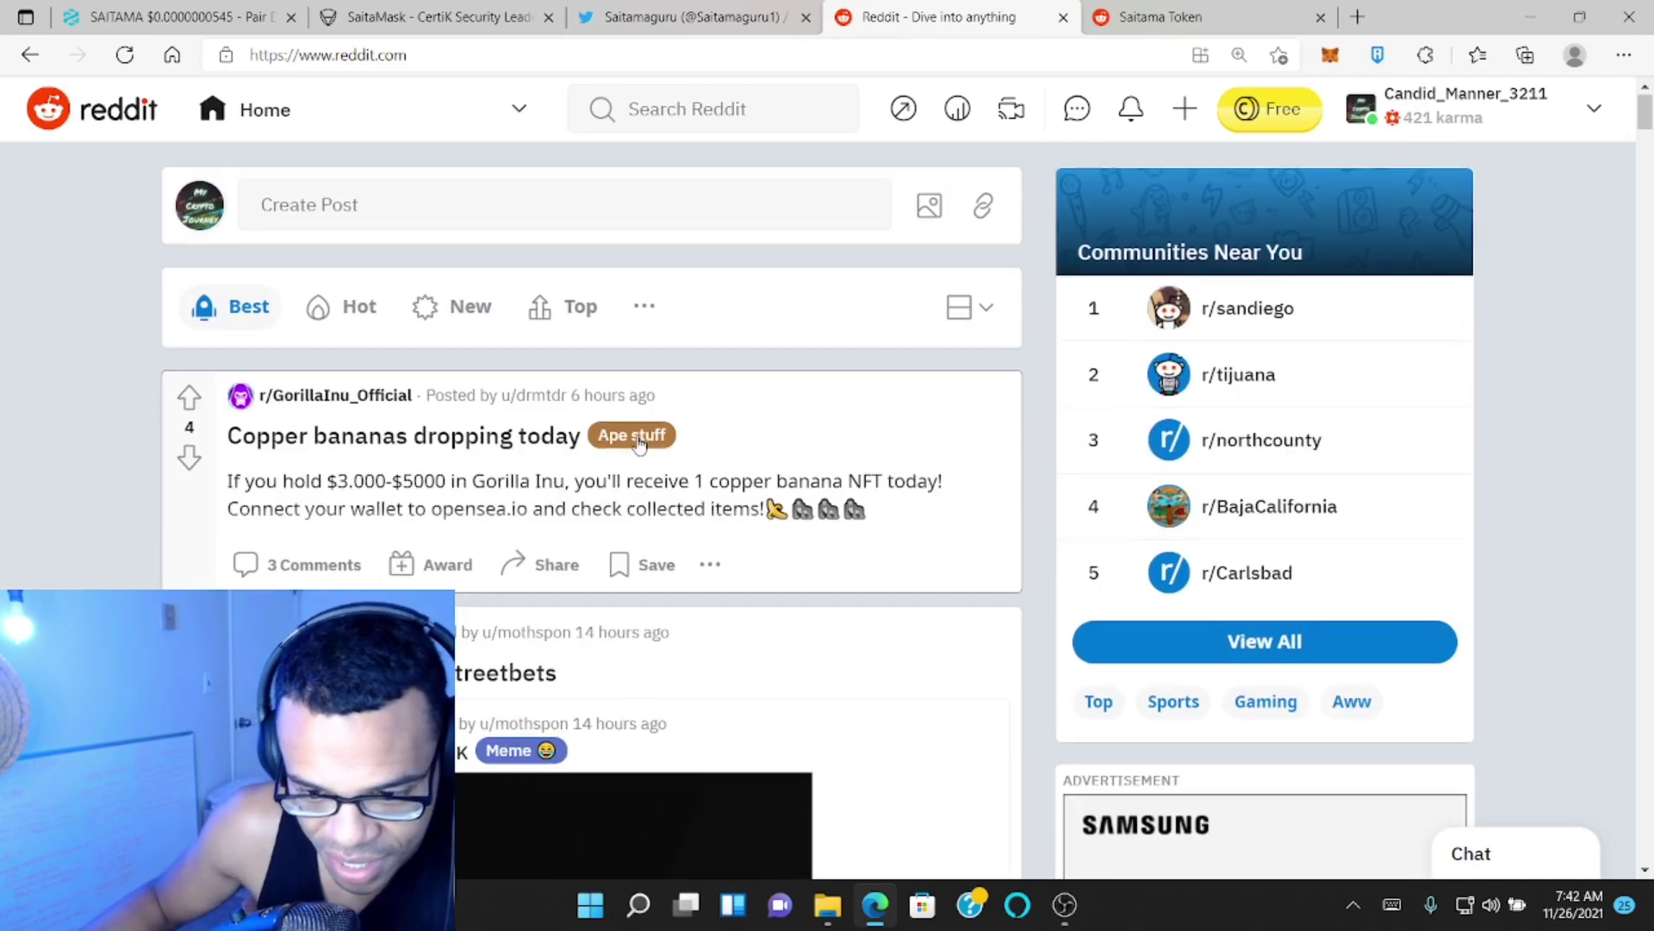
scroll(547, 277, down, 8)
scroll(531, 297, up, 8)
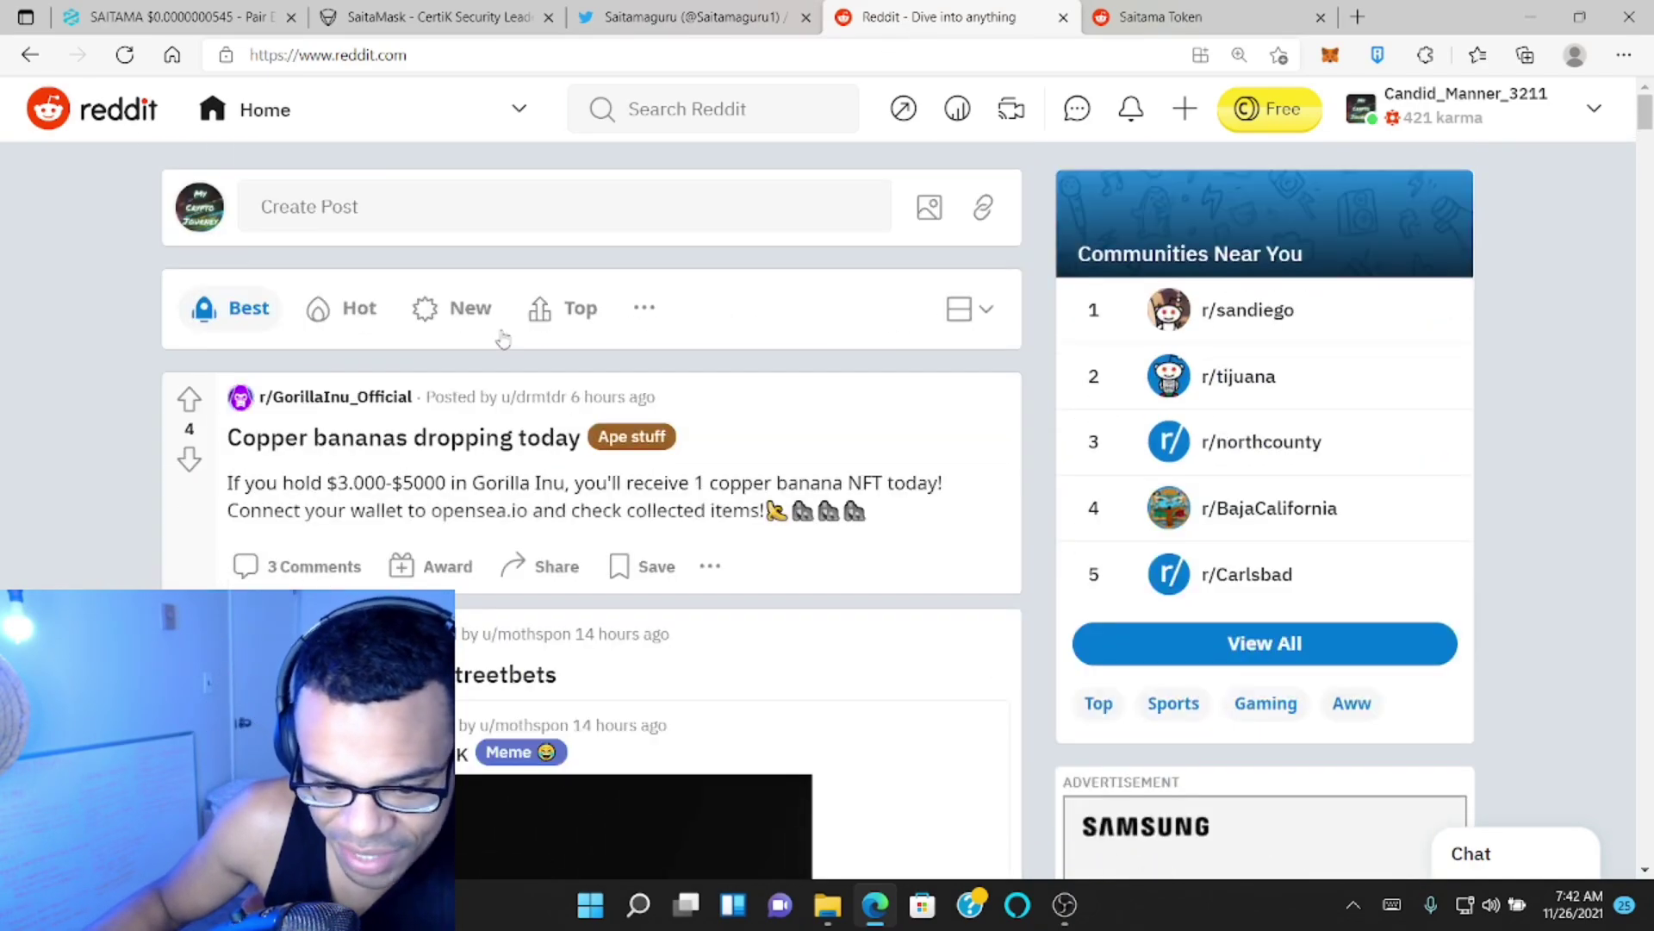
click(719, 109)
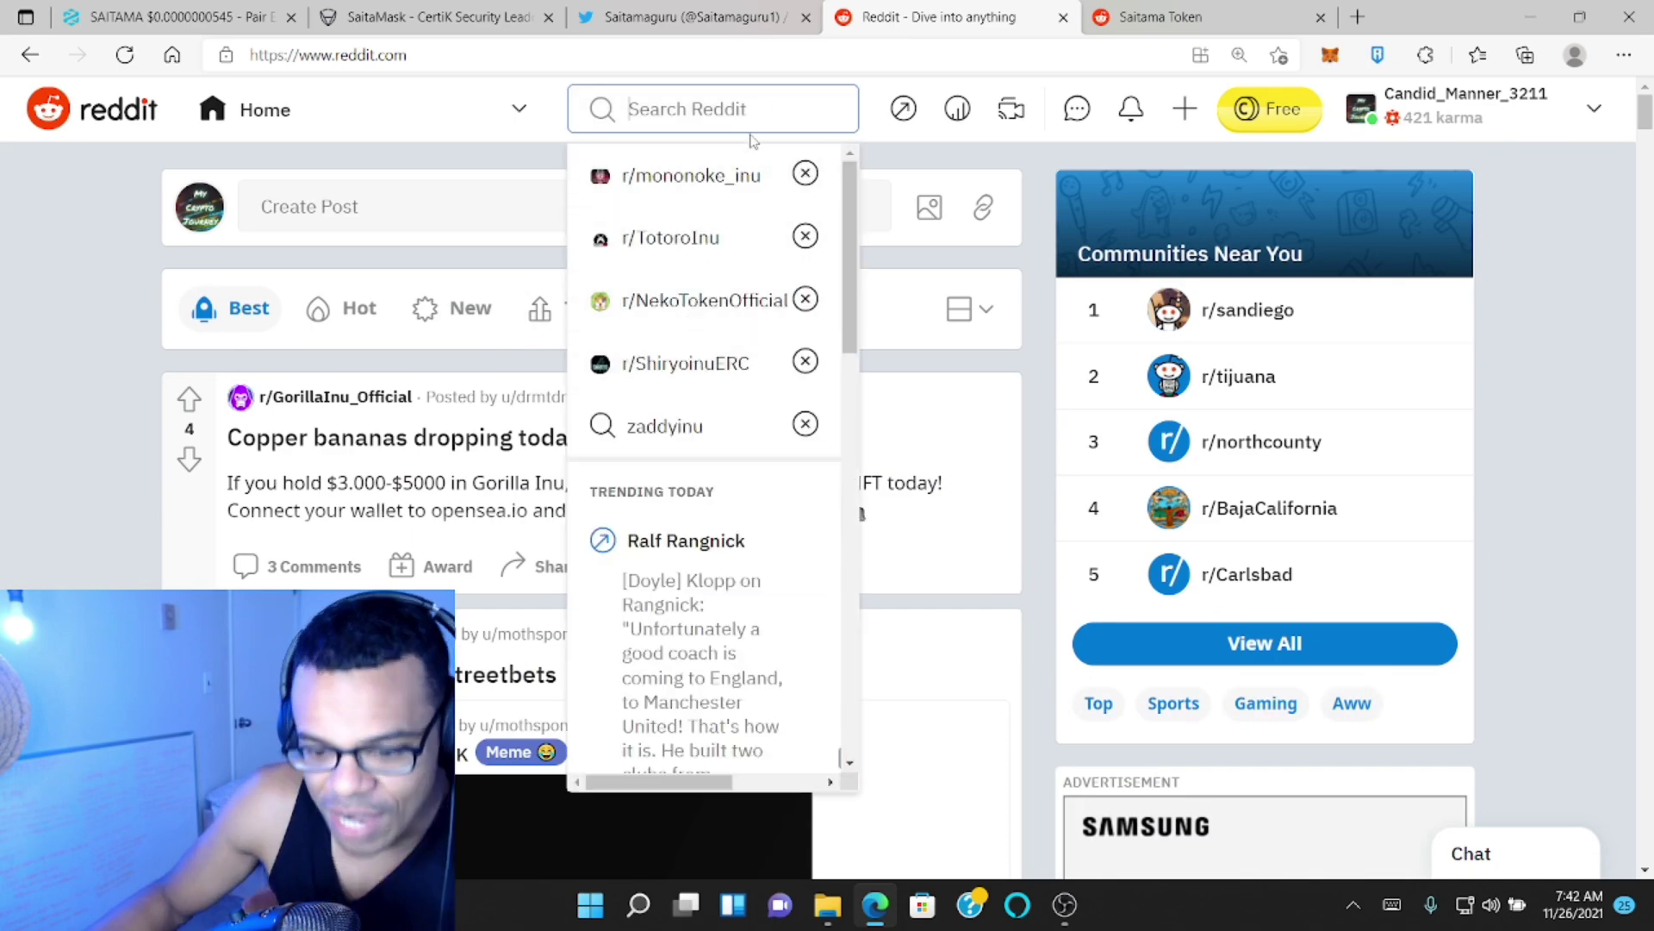
text(shiry)
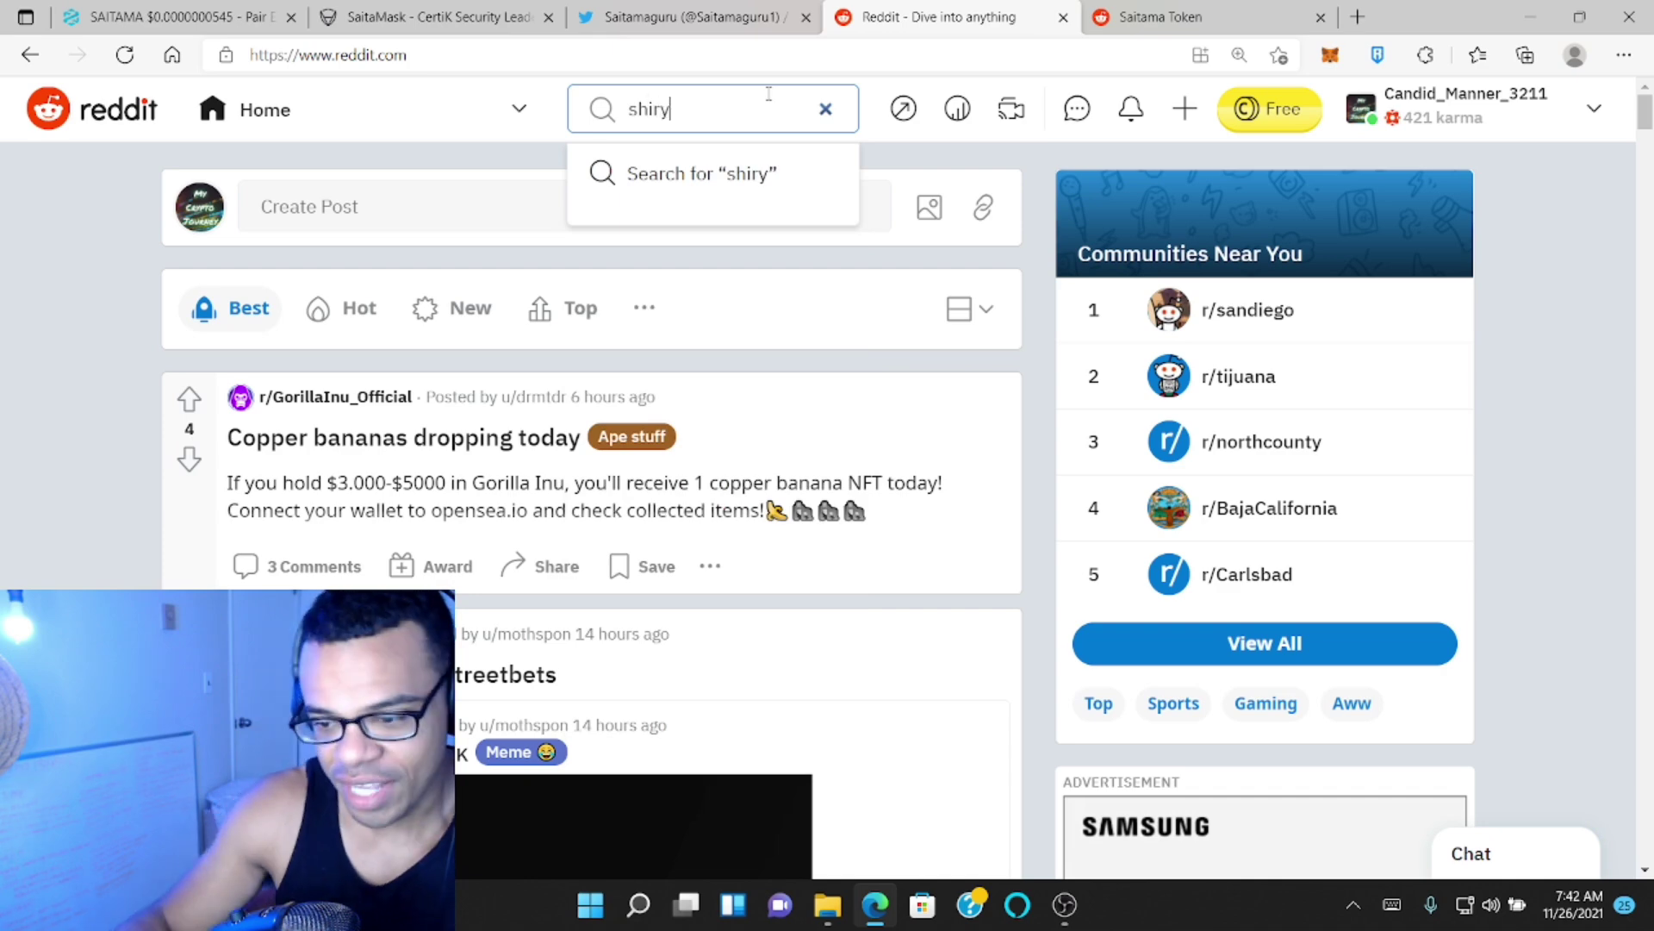
key(BackSpace)
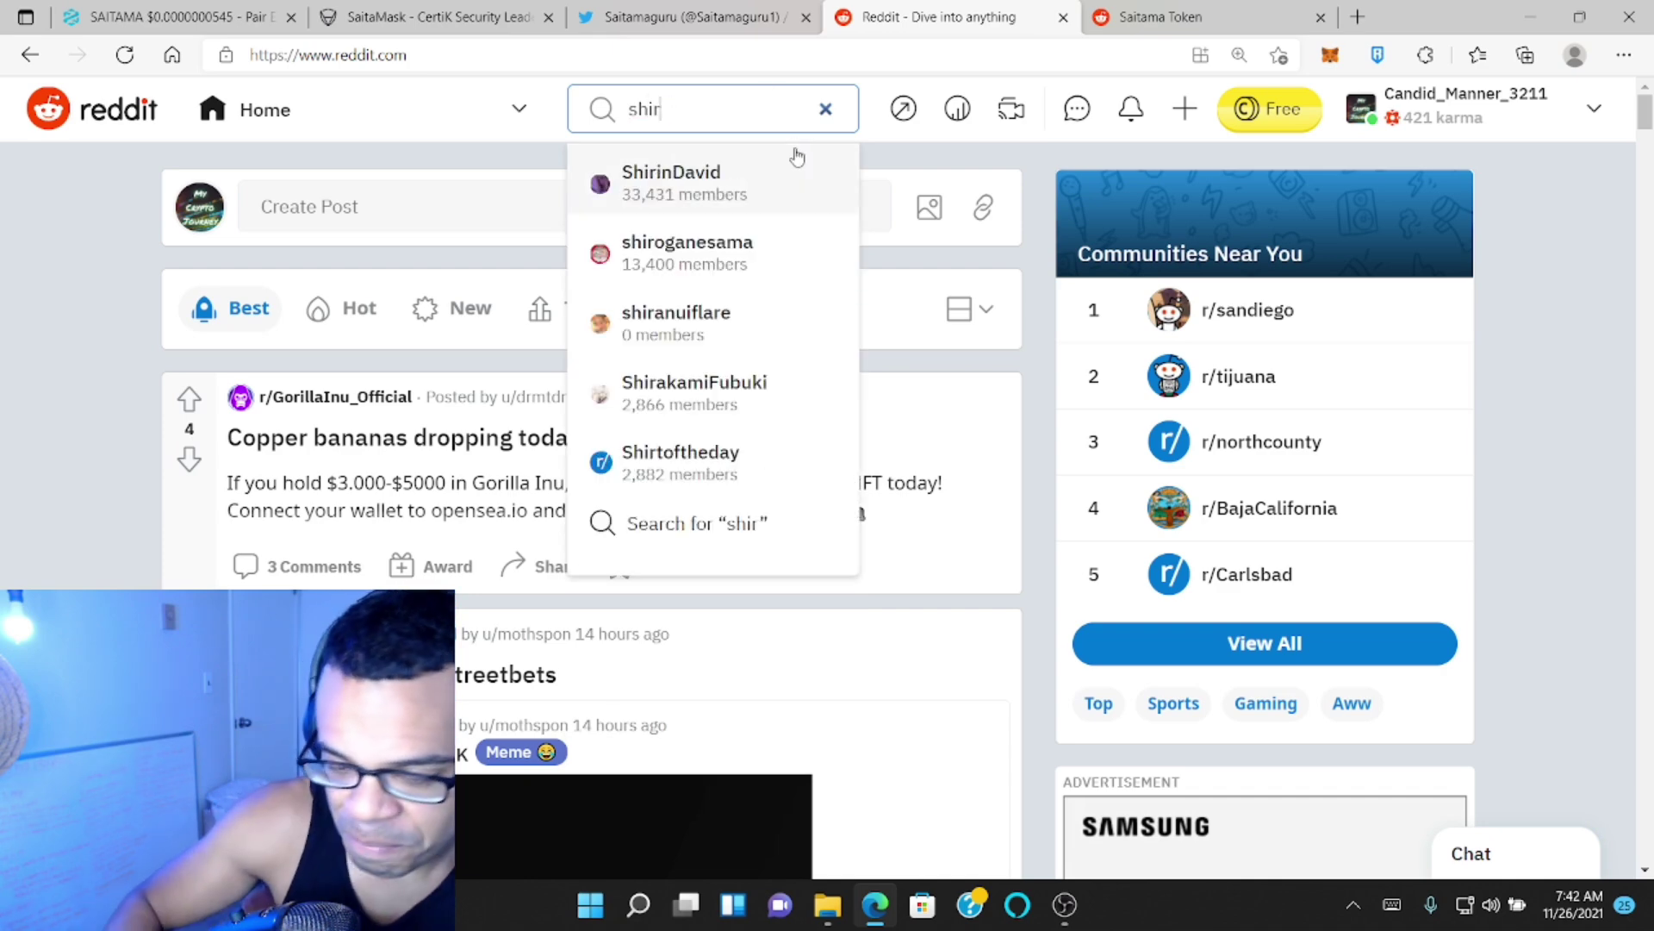
key(BackSpace)
key(BackSpace)
key(BackSpace)
key(BackSpace)
text(saitama)
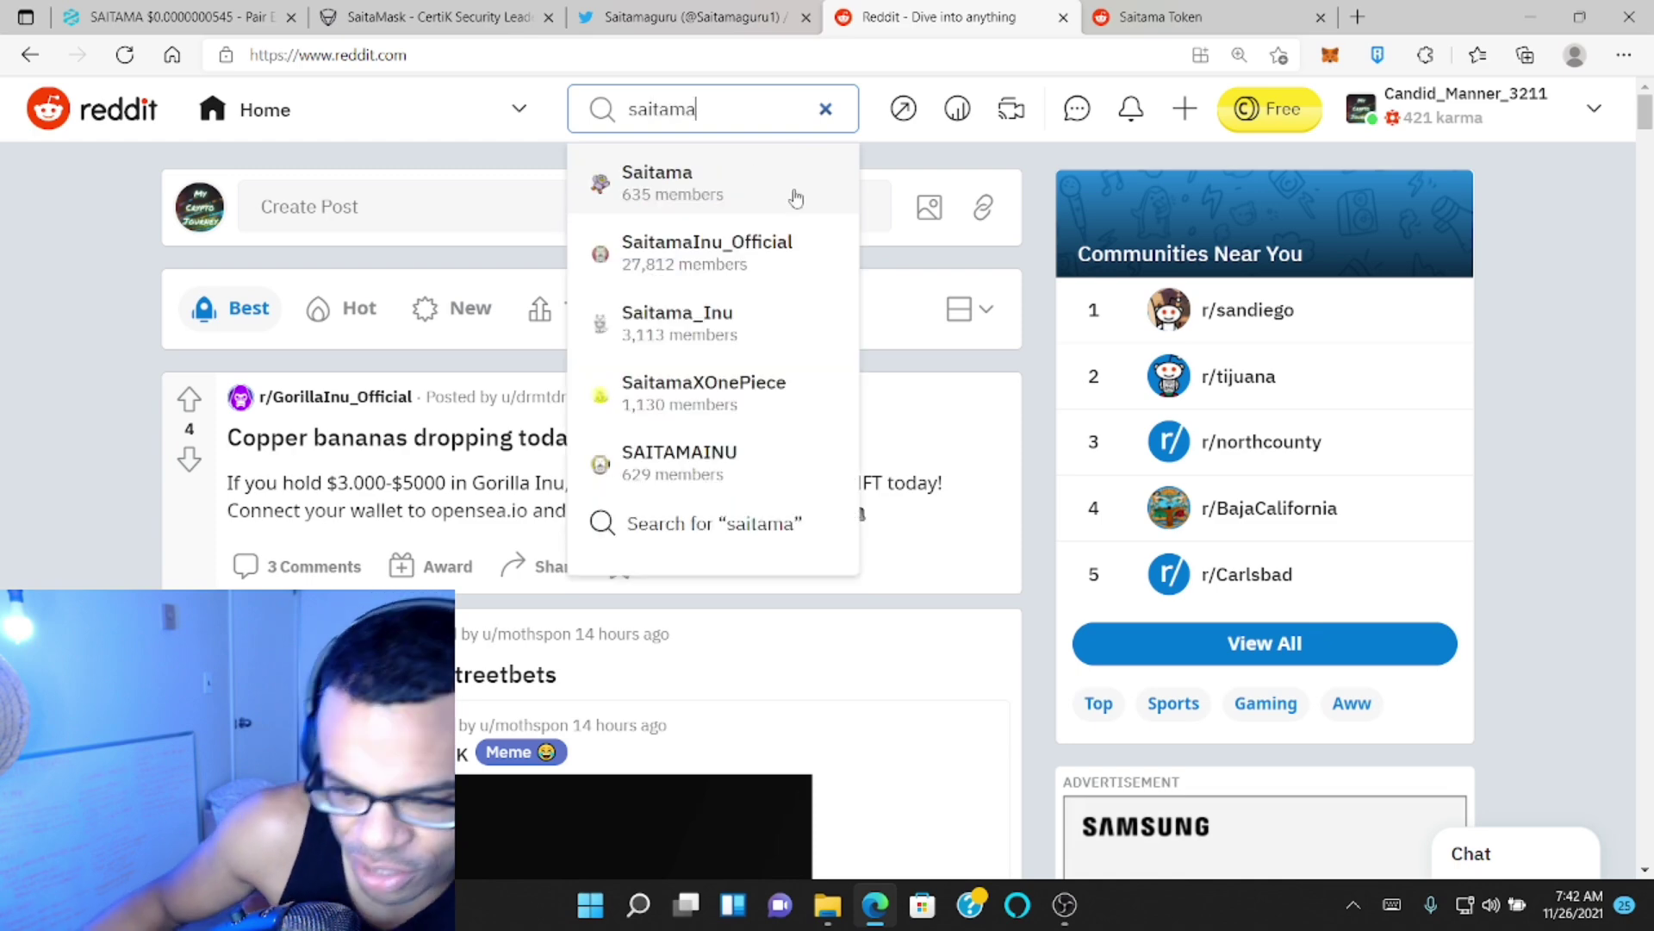
scroll(741, 254, down, 1)
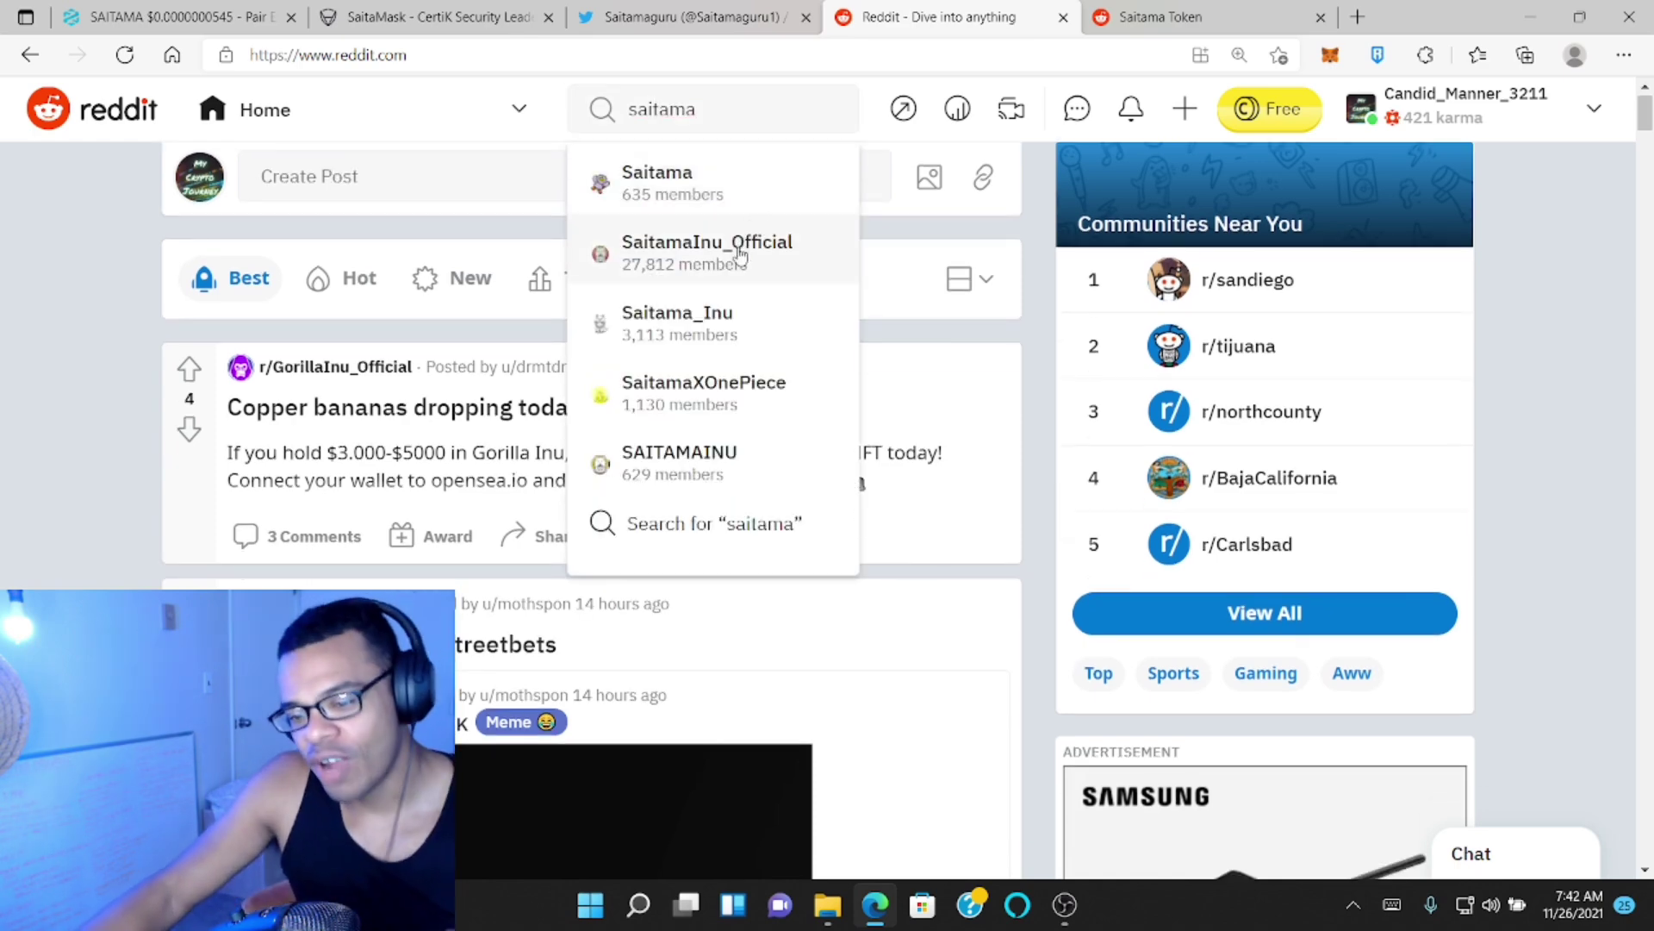
click(740, 255)
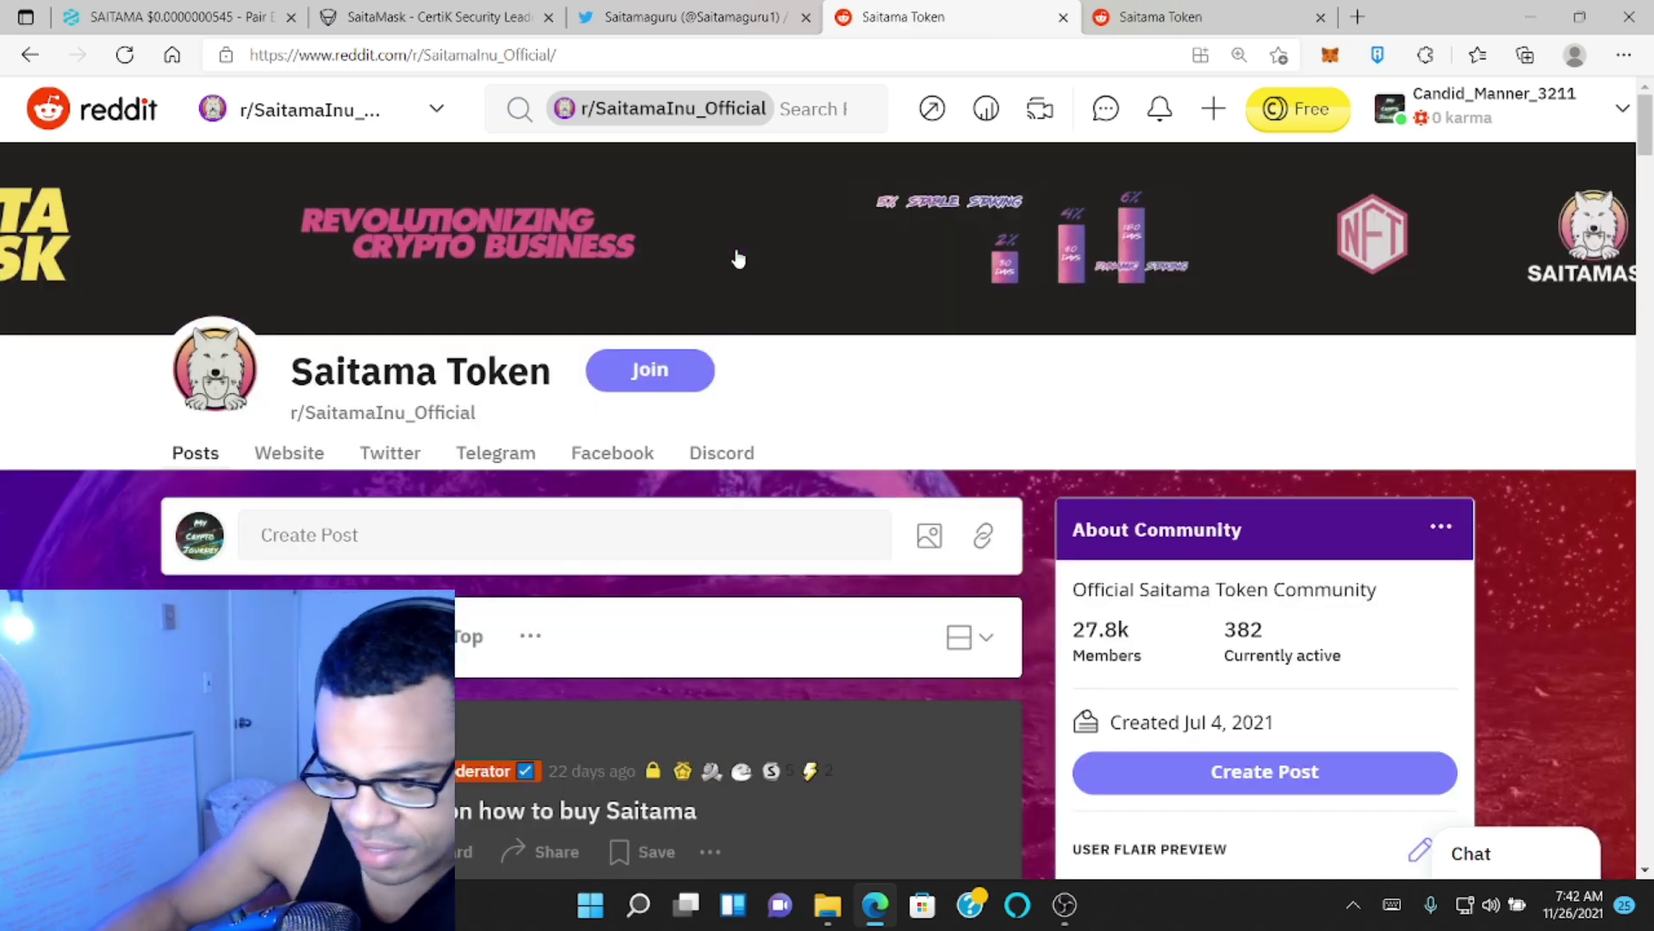
scroll(981, 268, down, 2)
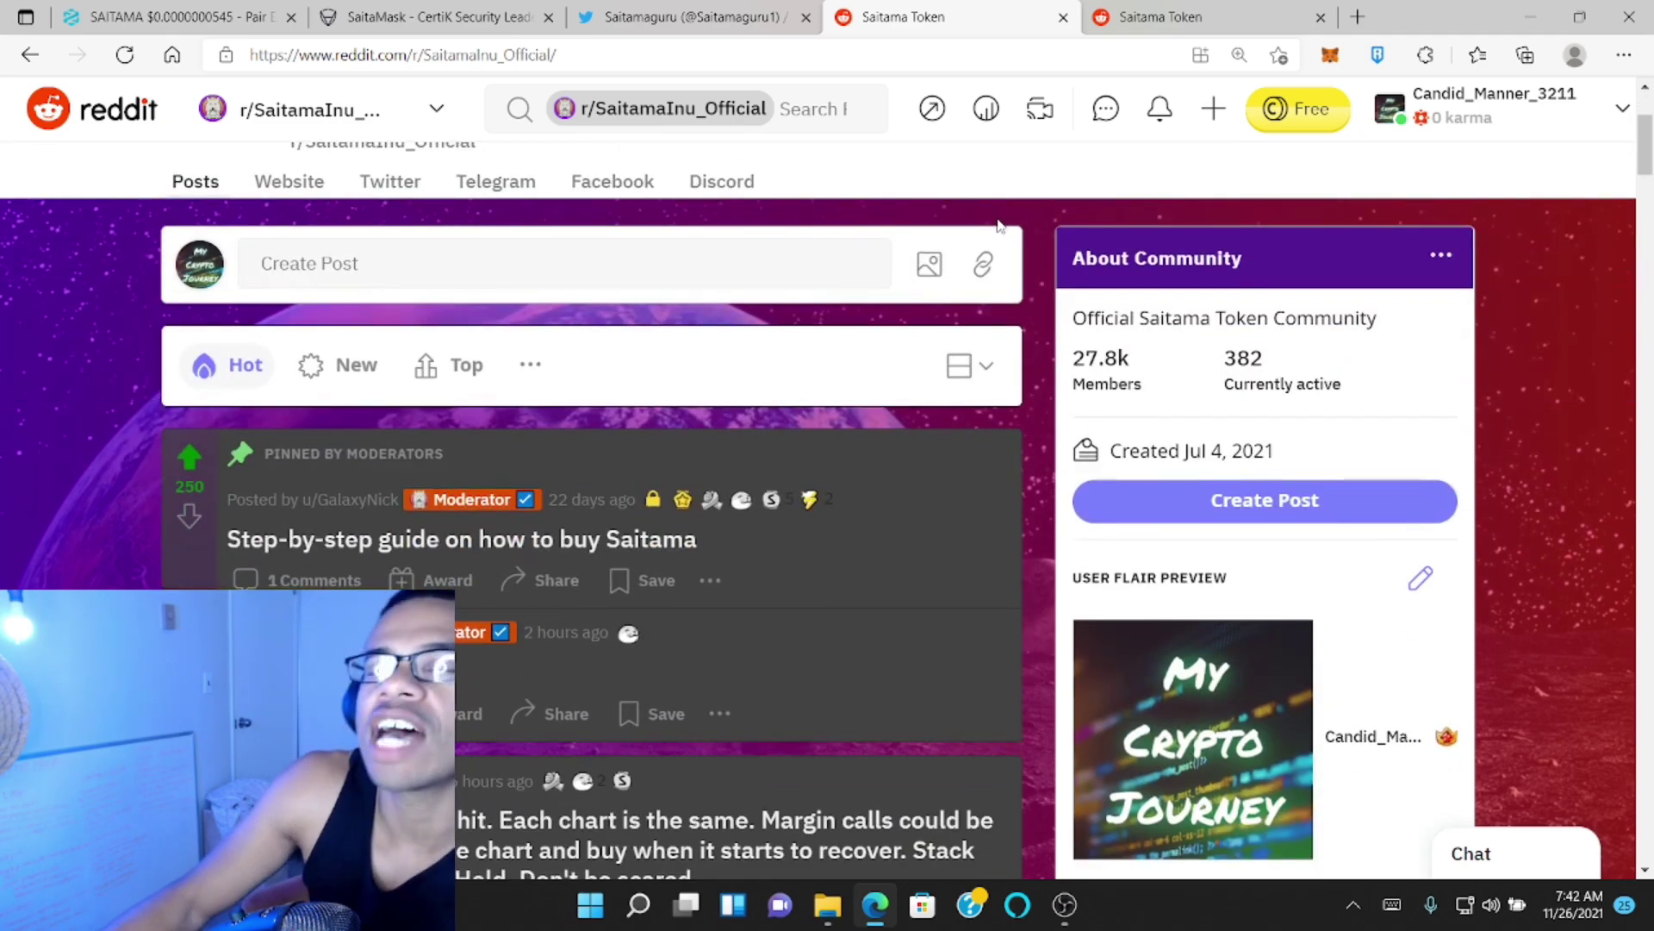
scroll(998, 225, down, 2)
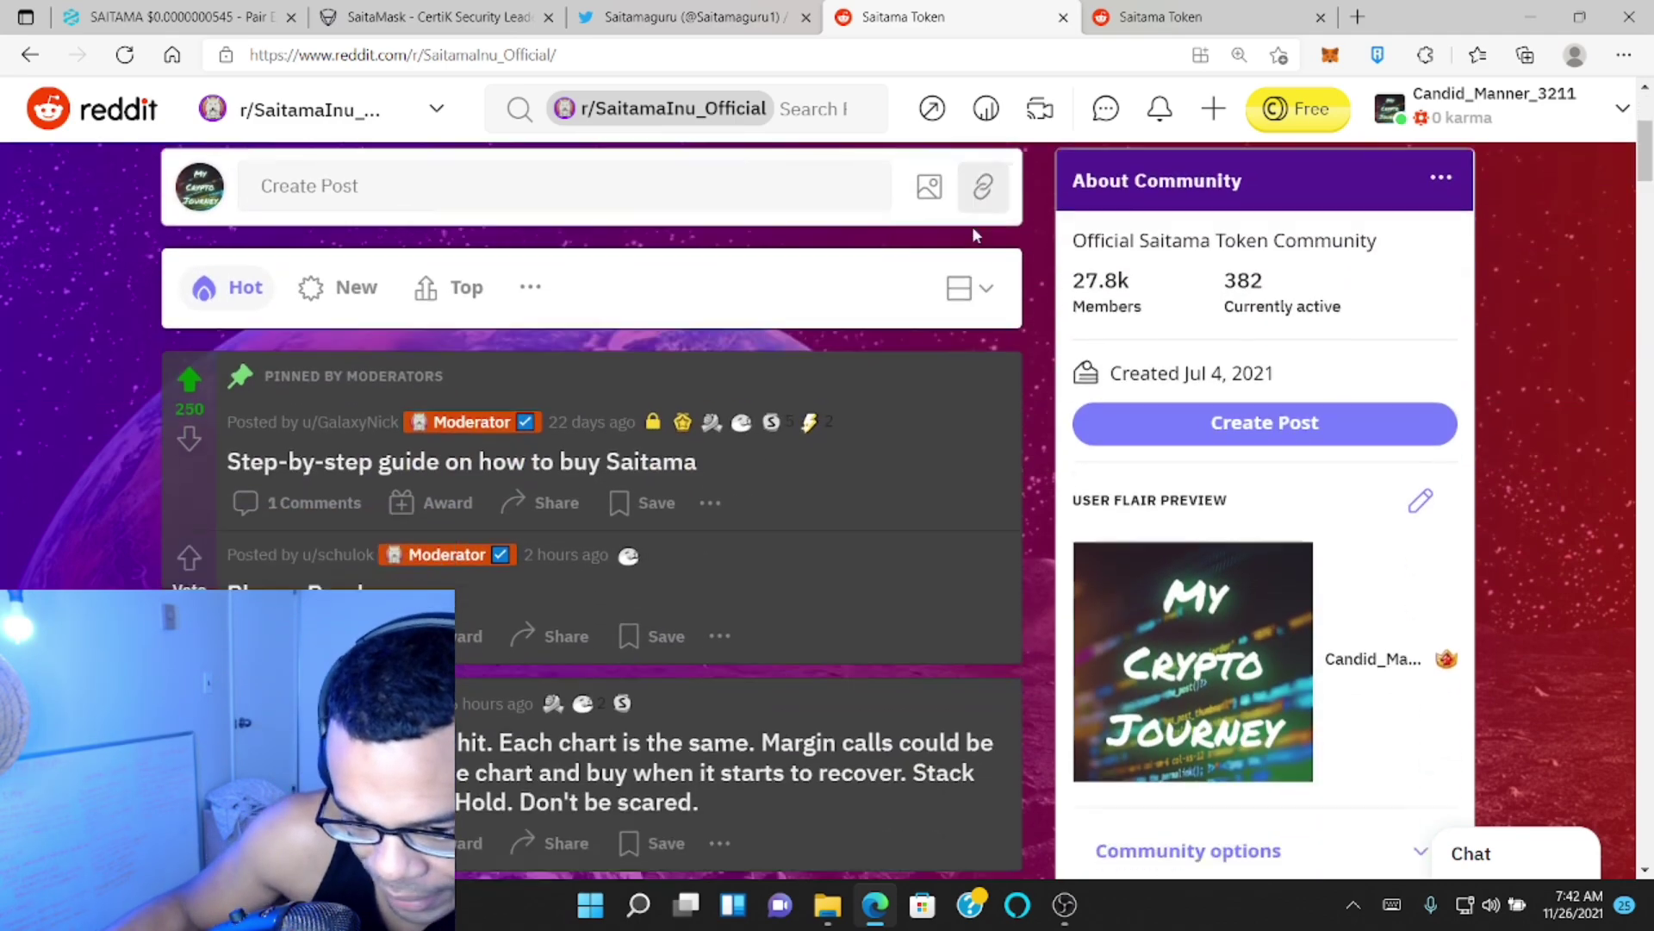
scroll(972, 225, down, 2)
scroll(973, 226, down, 1)
scroll(777, 375, up, 2)
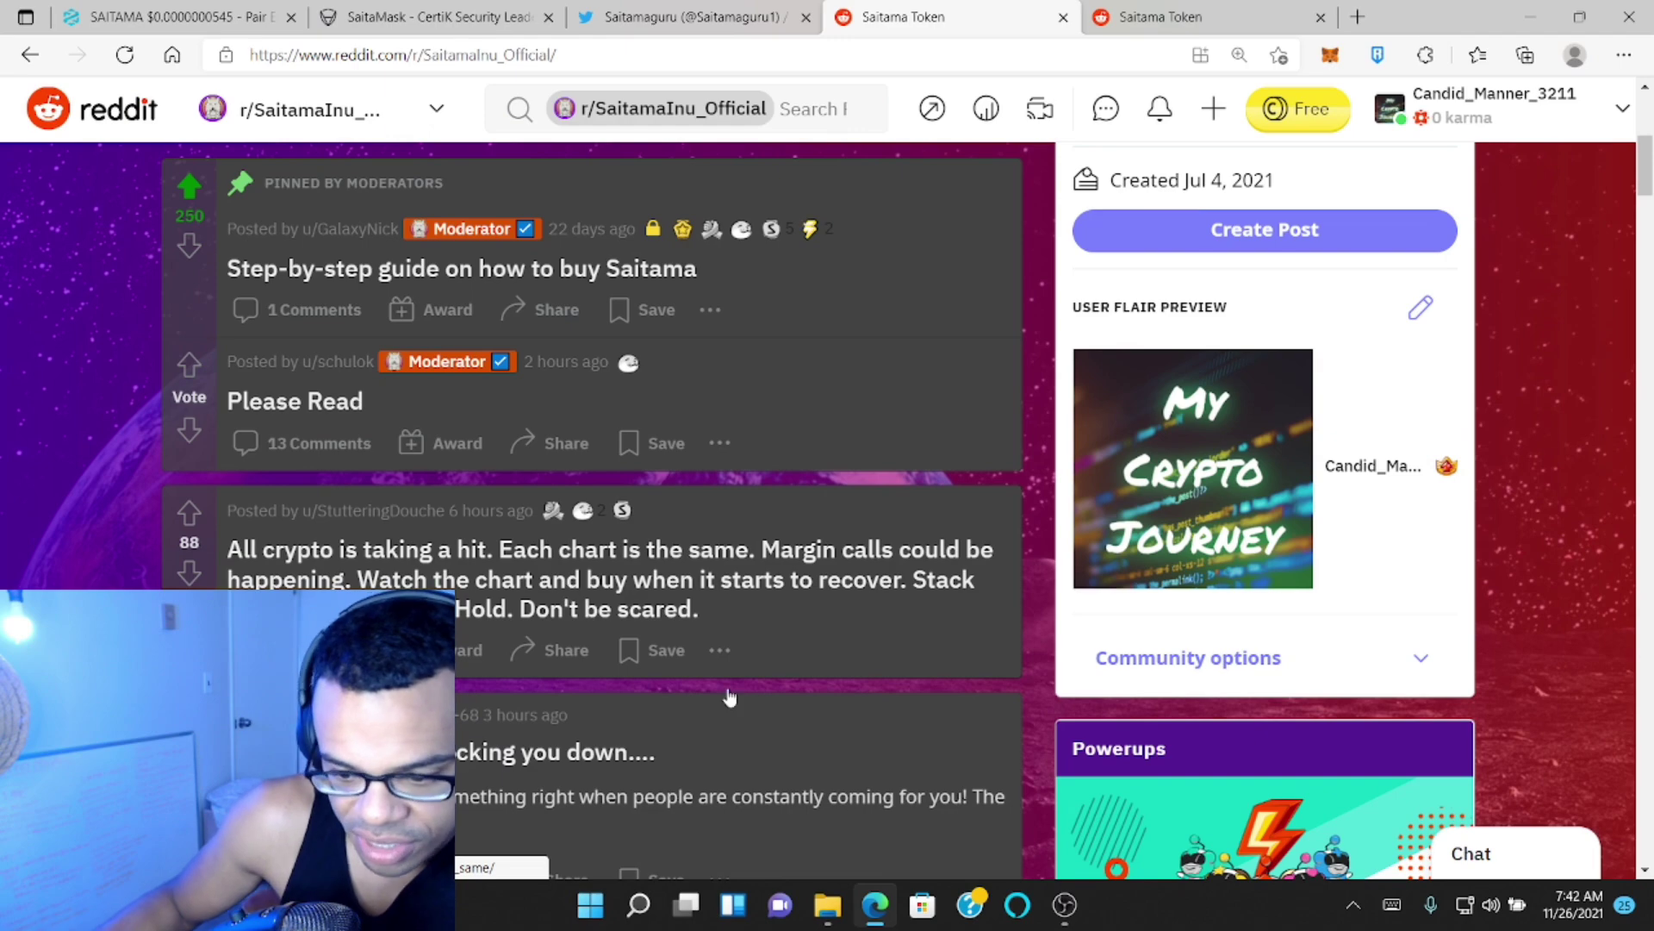
mouse_move(622, 511)
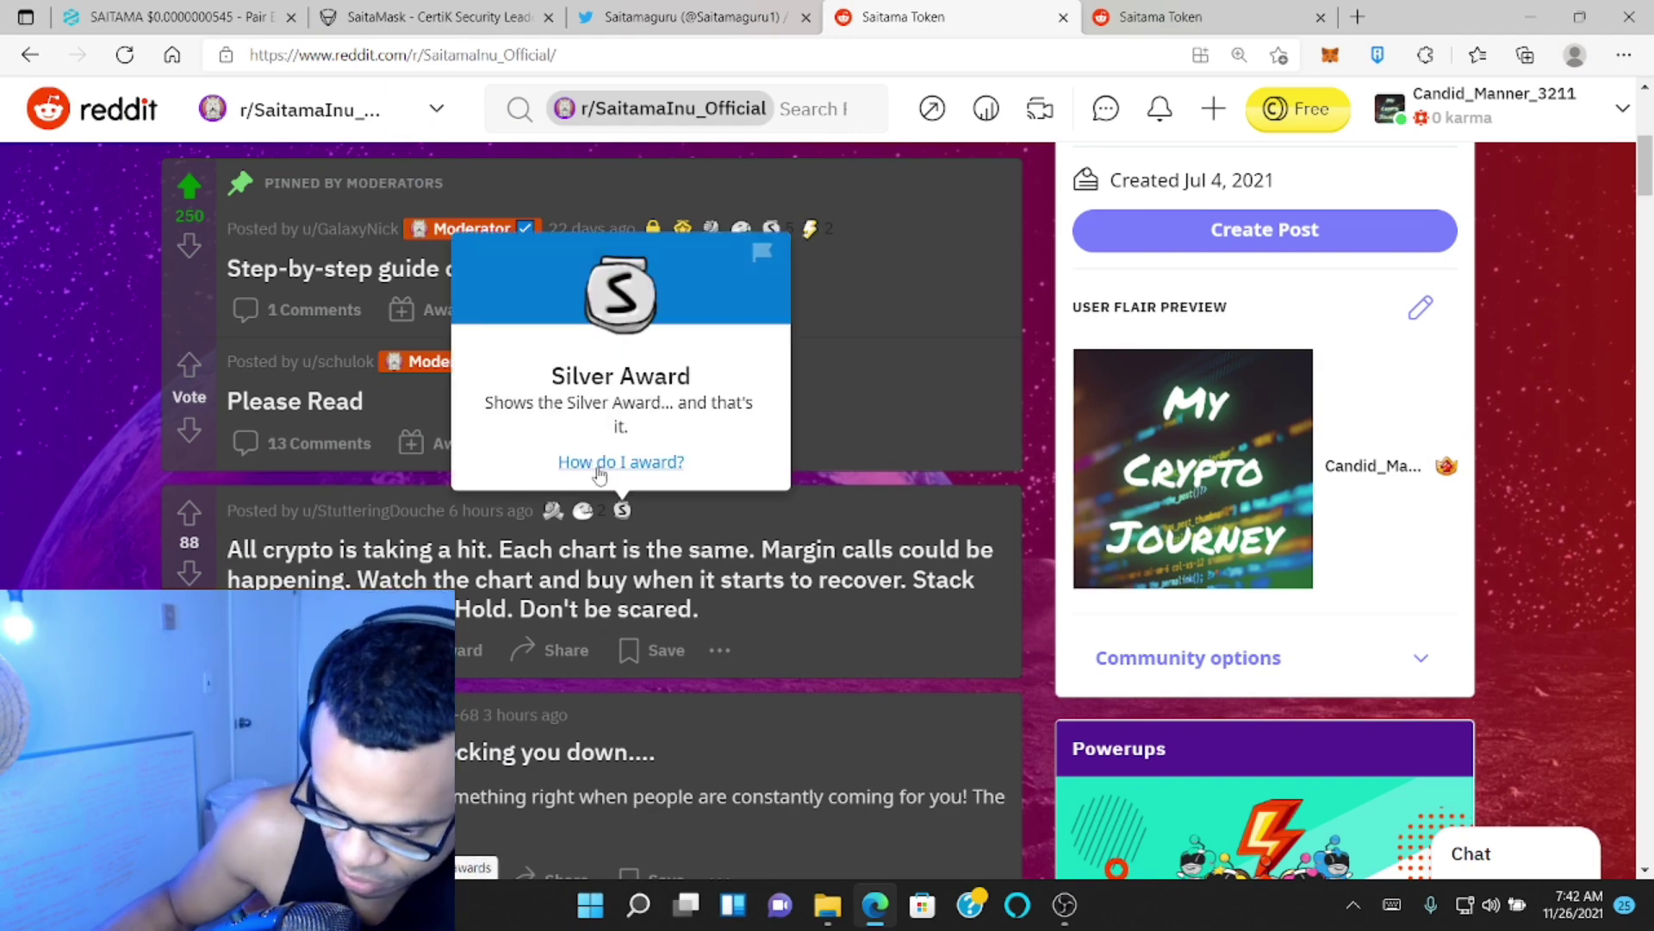
scroll(810, 498, down, 2)
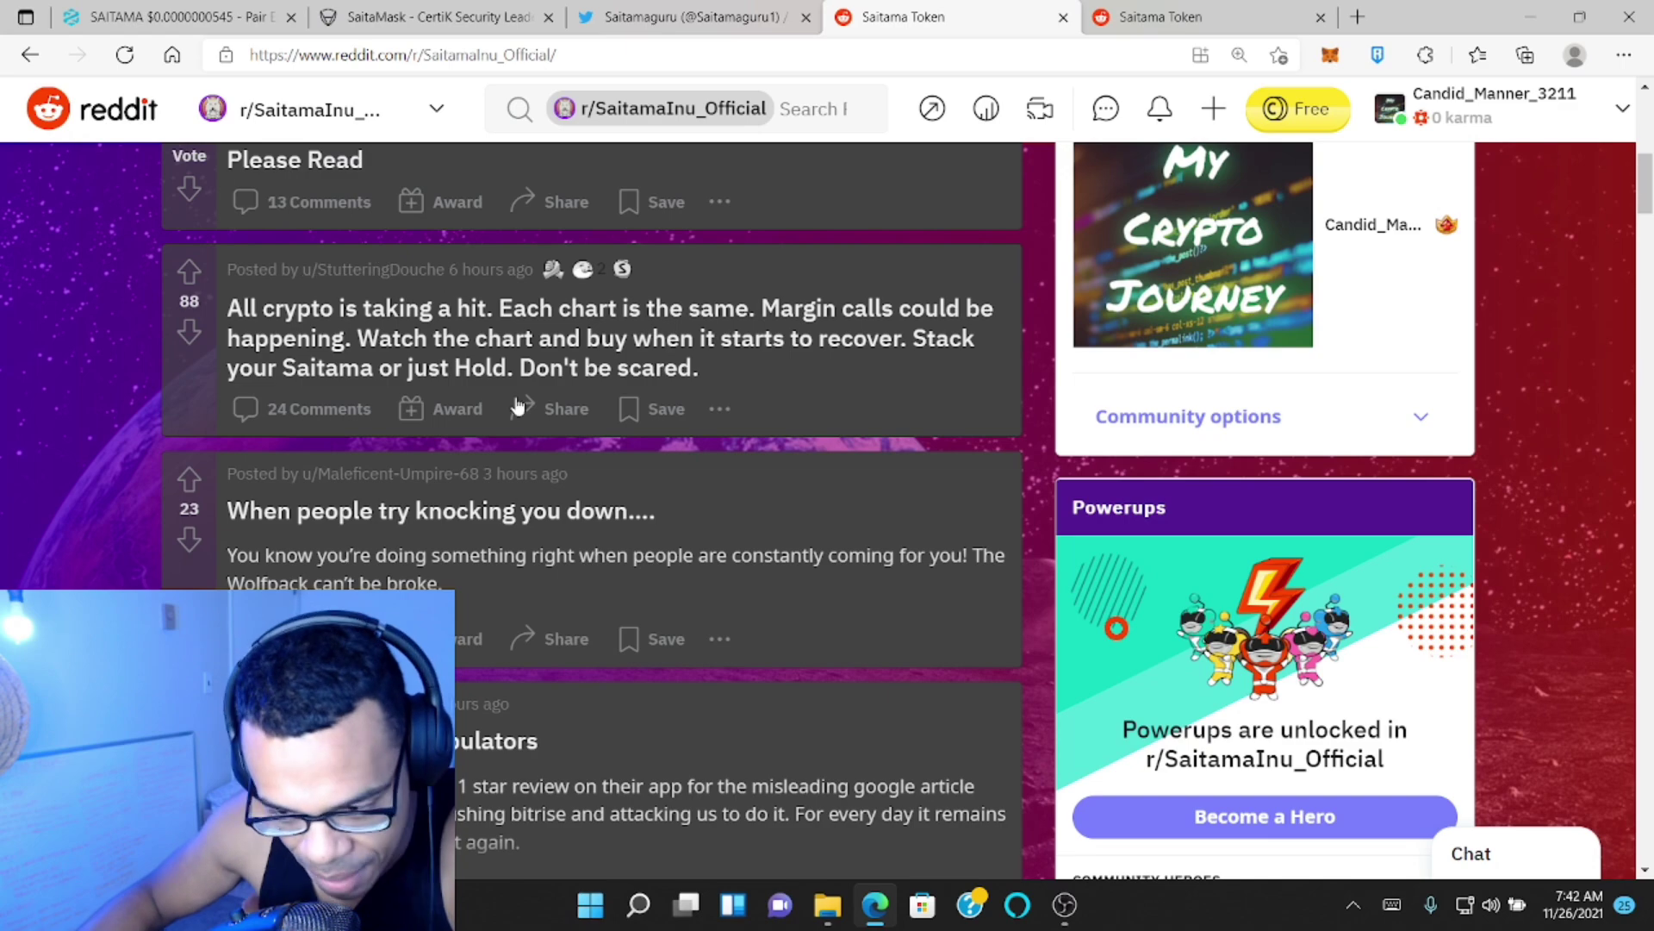
scroll(918, 647, down, 1)
scroll(918, 646, down, 1)
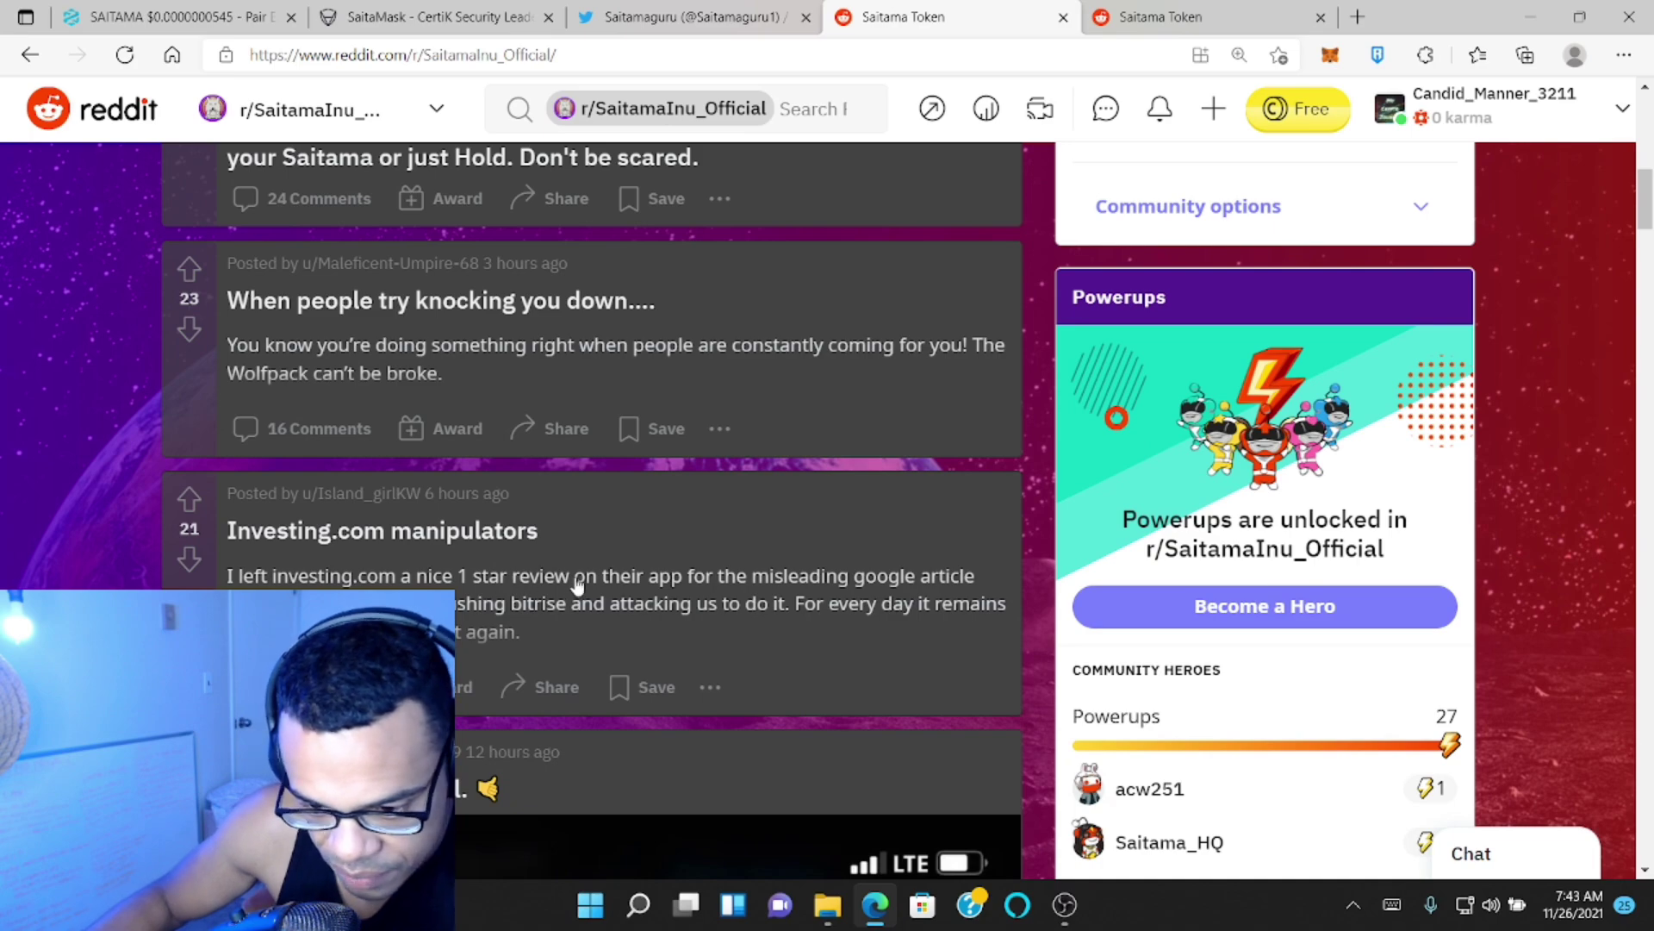
scroll(807, 582, down, 2)
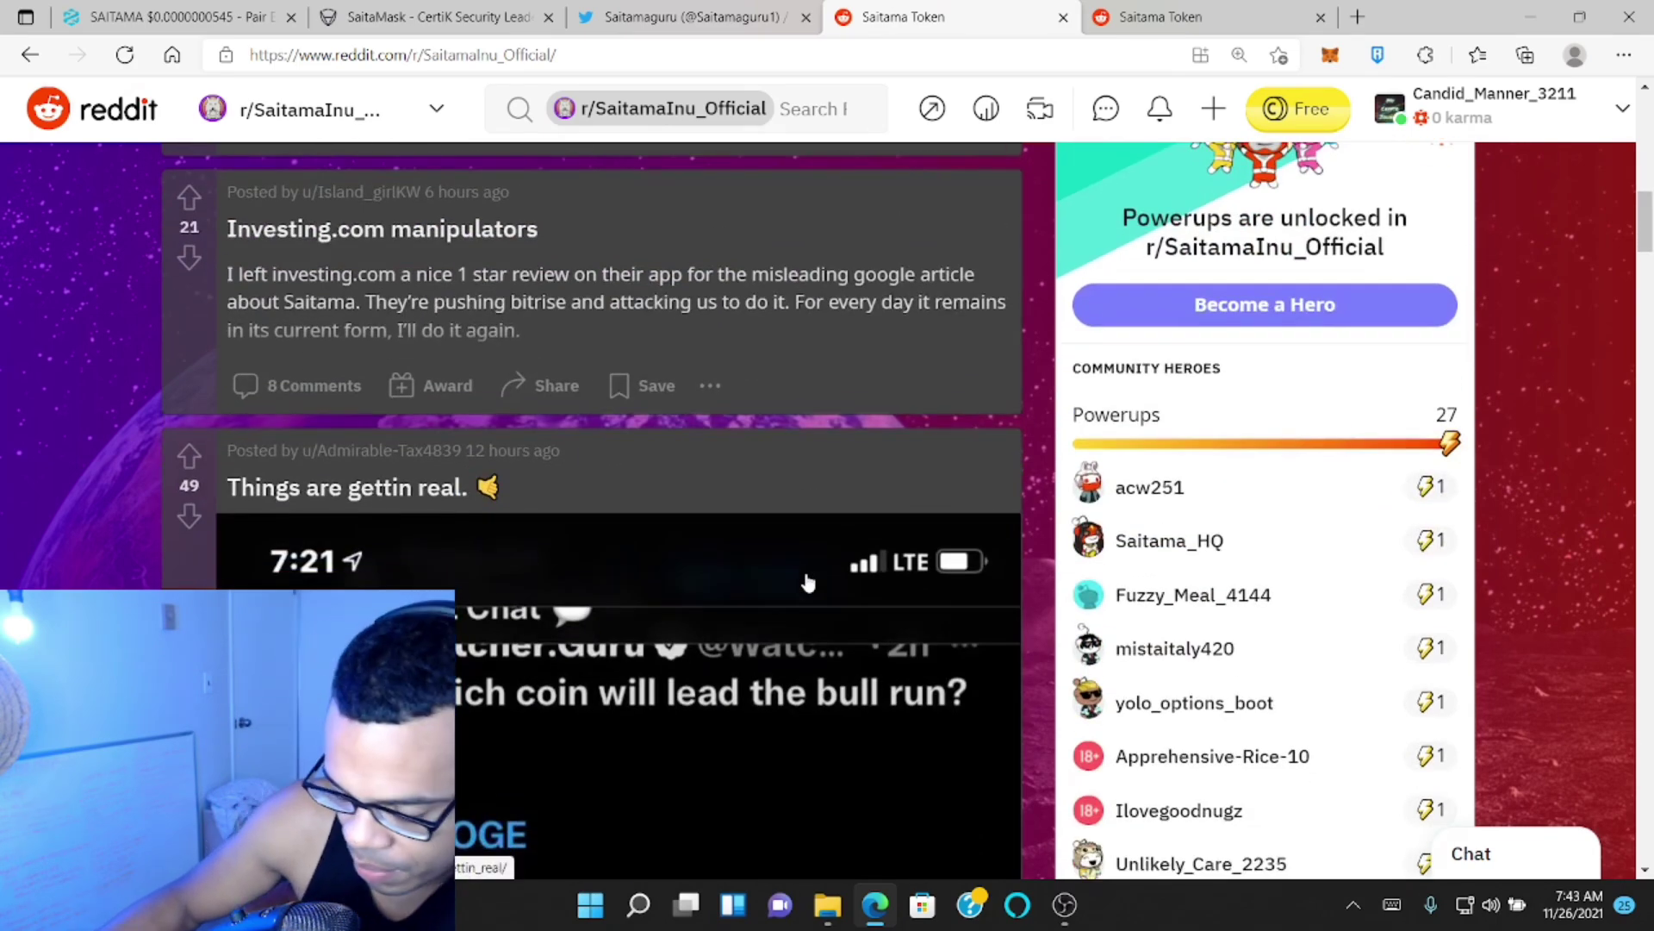
scroll(807, 583, down, 2)
scroll(807, 582, down, 2)
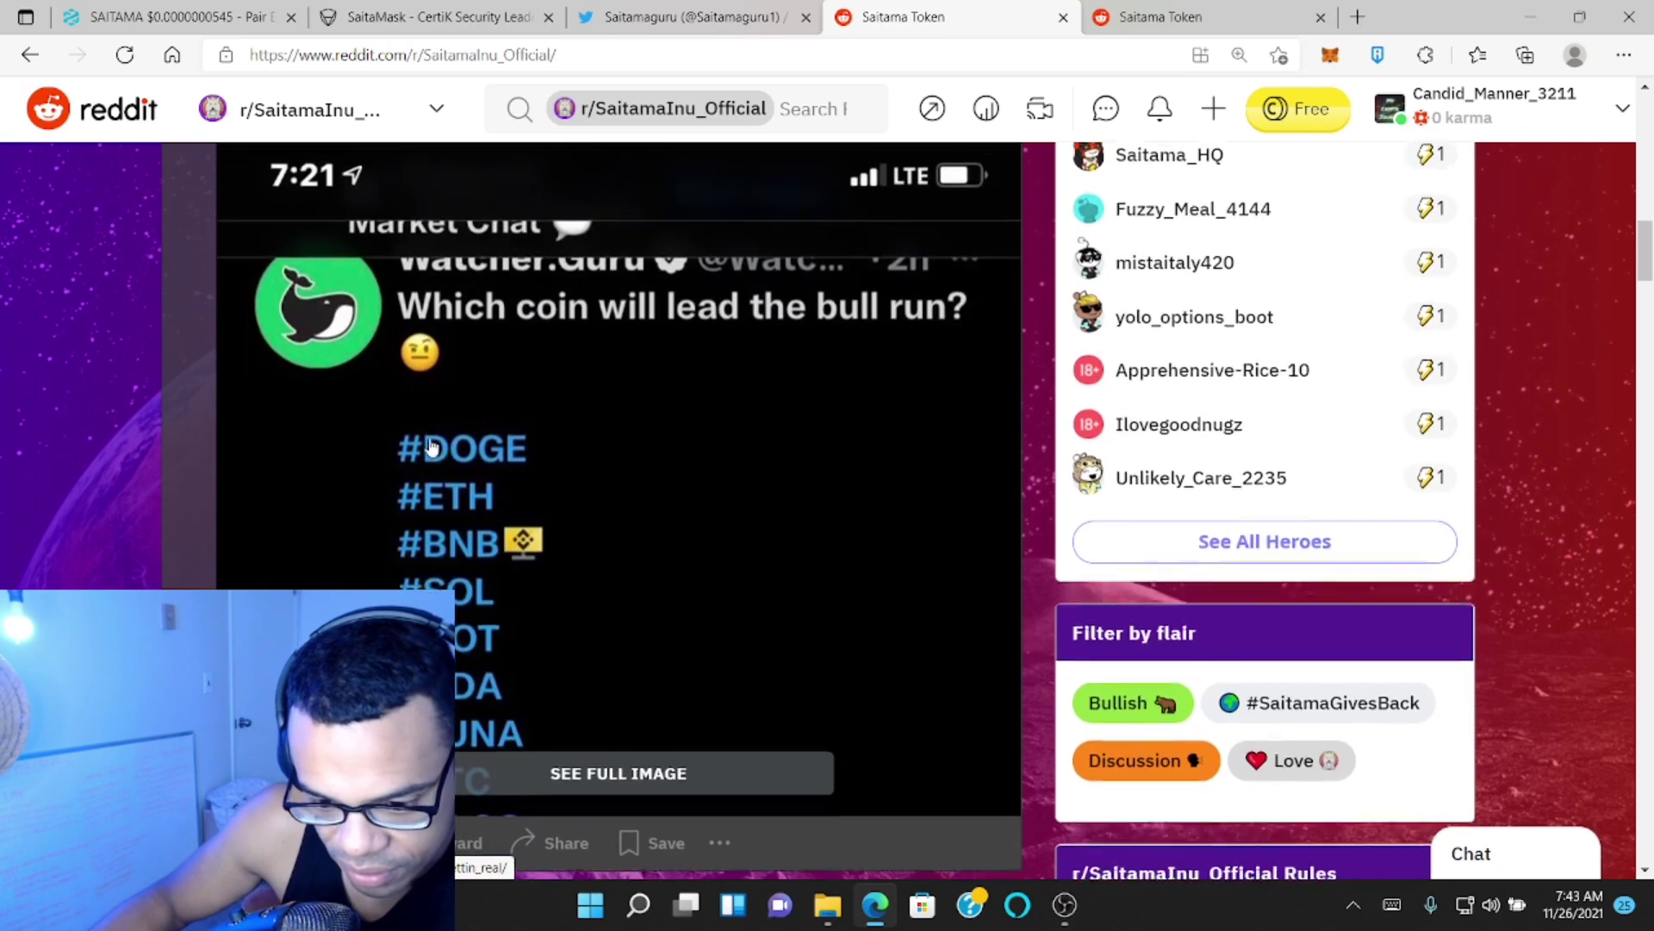
click(433, 448)
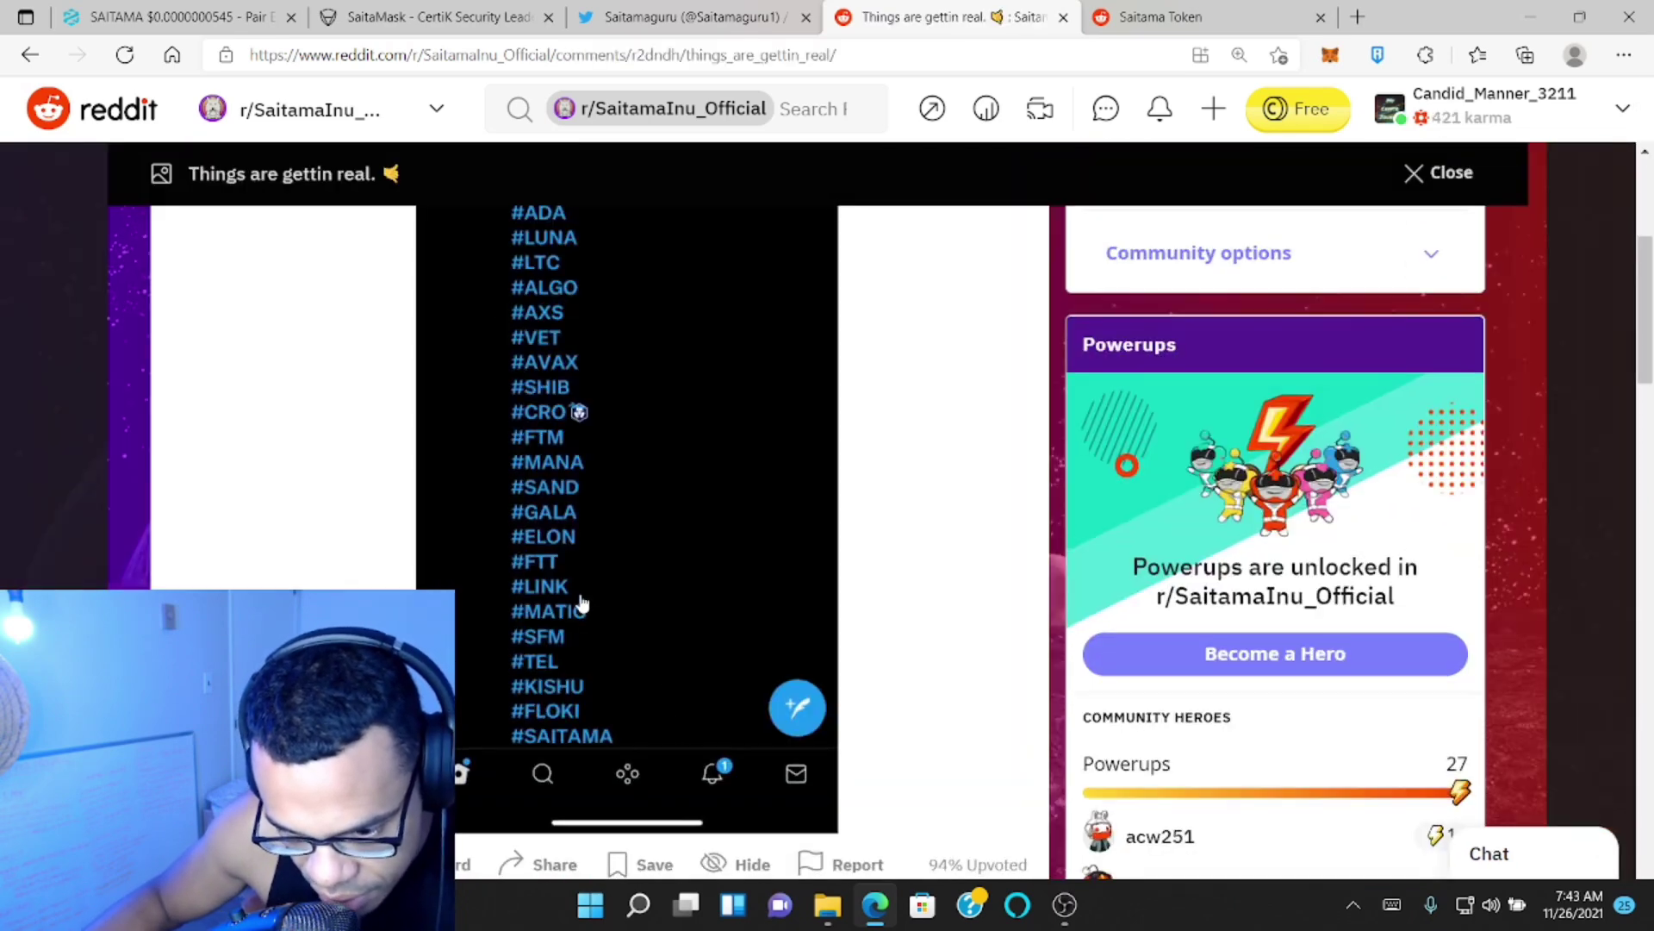
scroll(580, 602, up, 1)
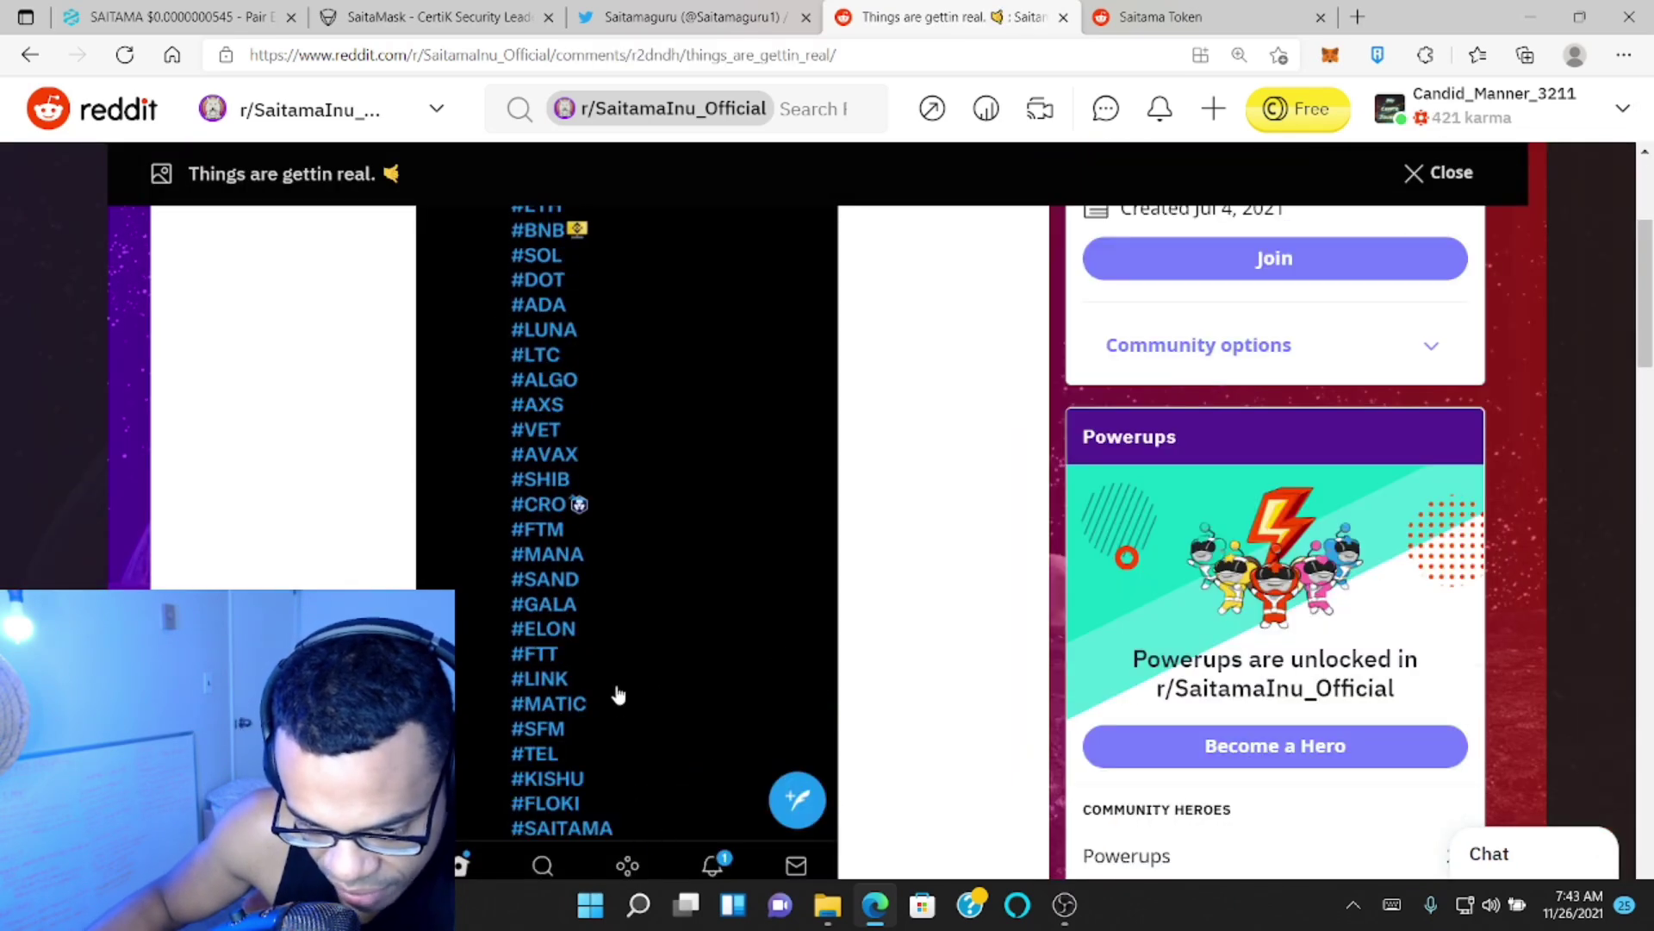
scroll(617, 696, down, 1)
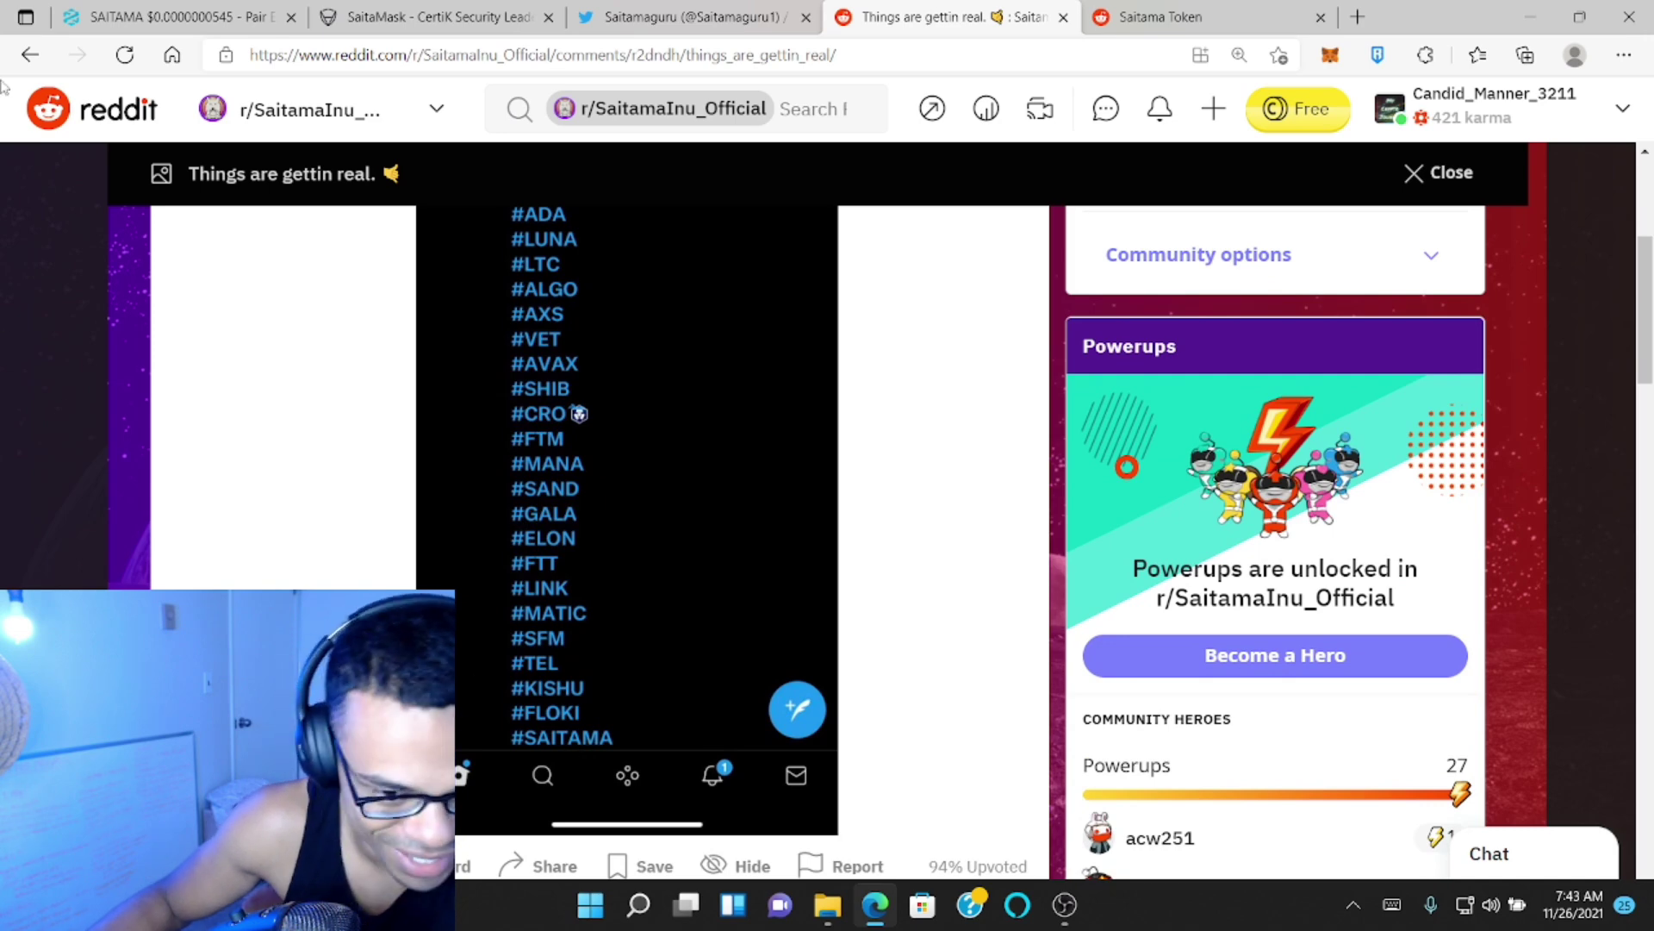
click(30, 54)
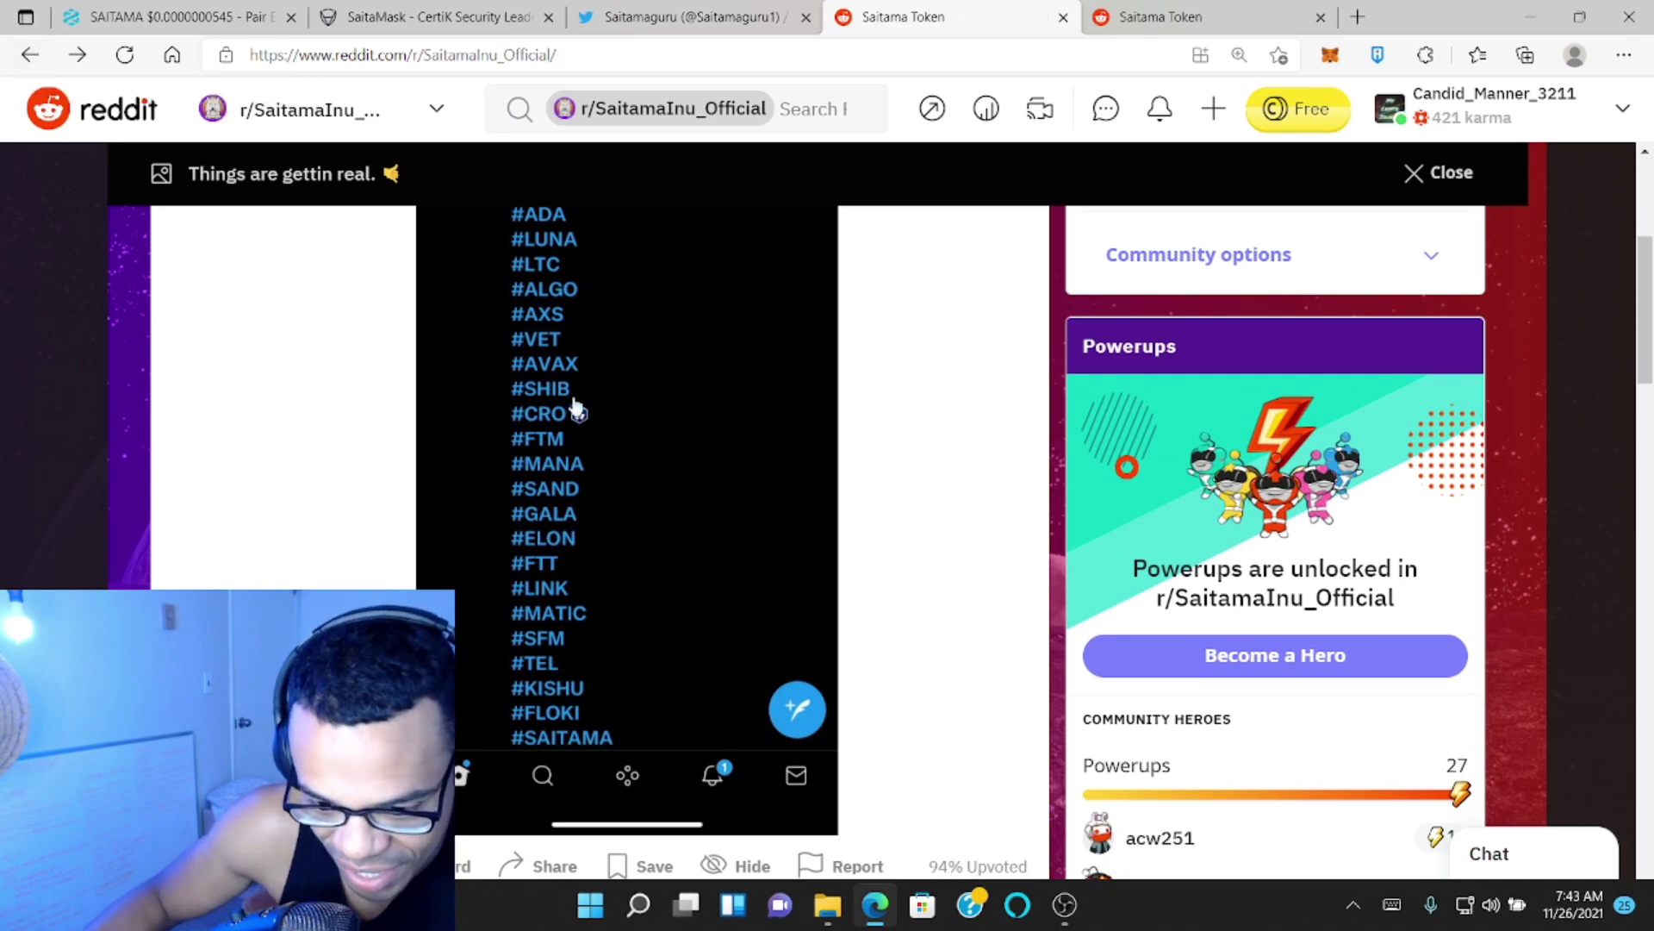
scroll(625, 437, down, 5)
scroll(625, 436, down, 2)
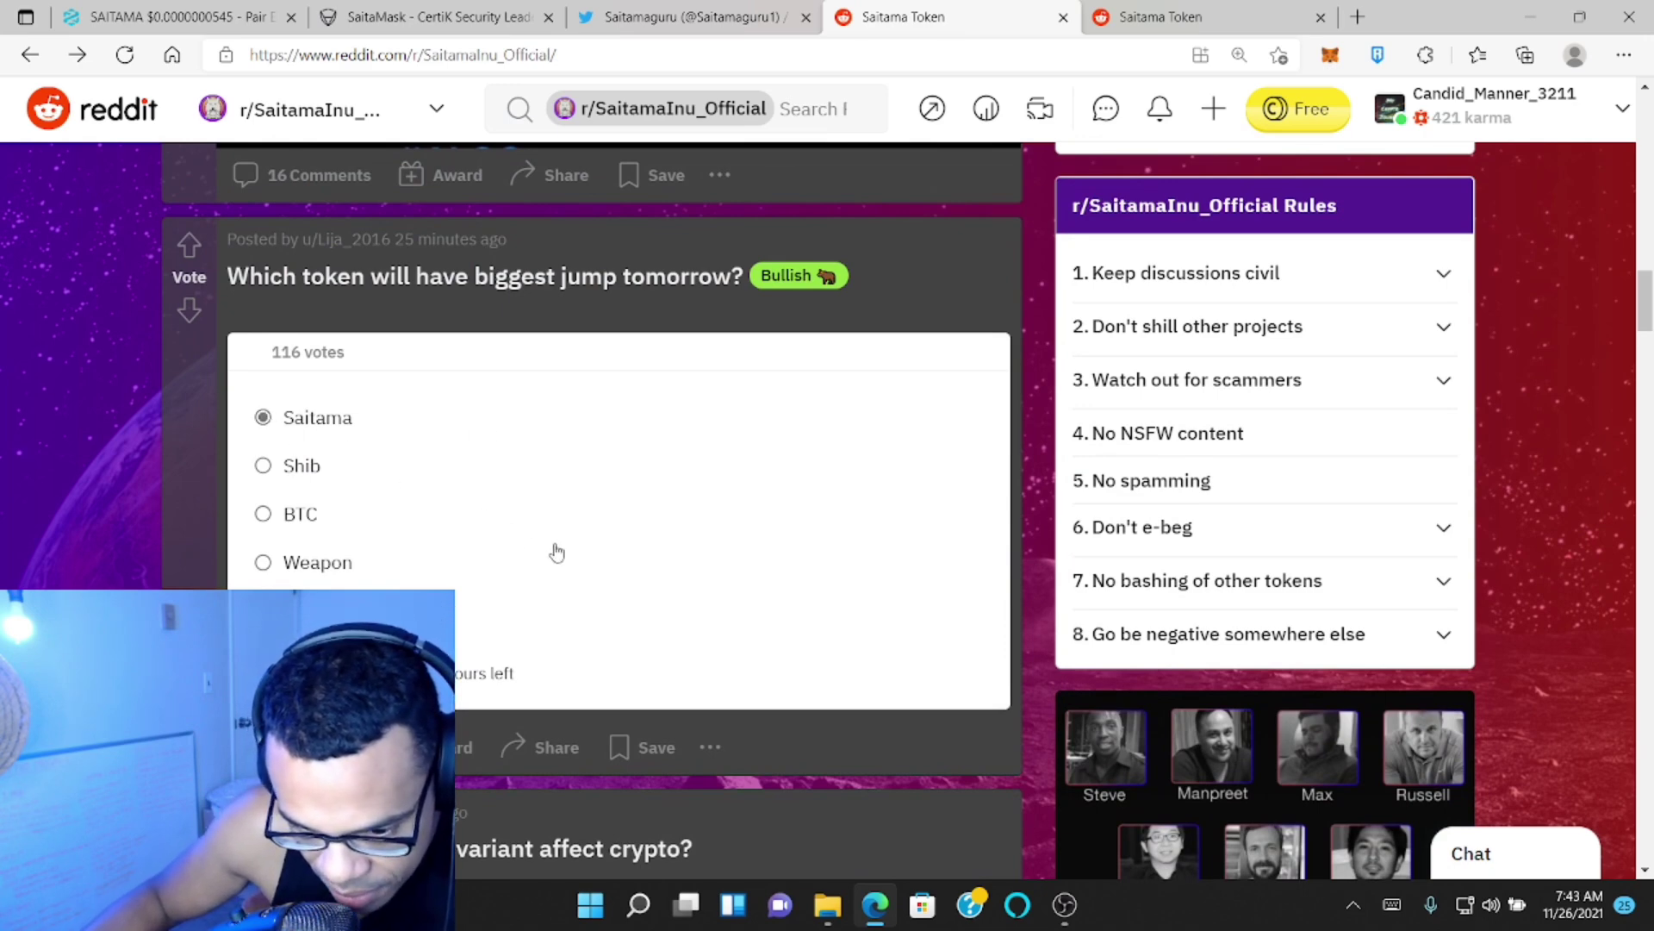
scroll(557, 551, down, 1)
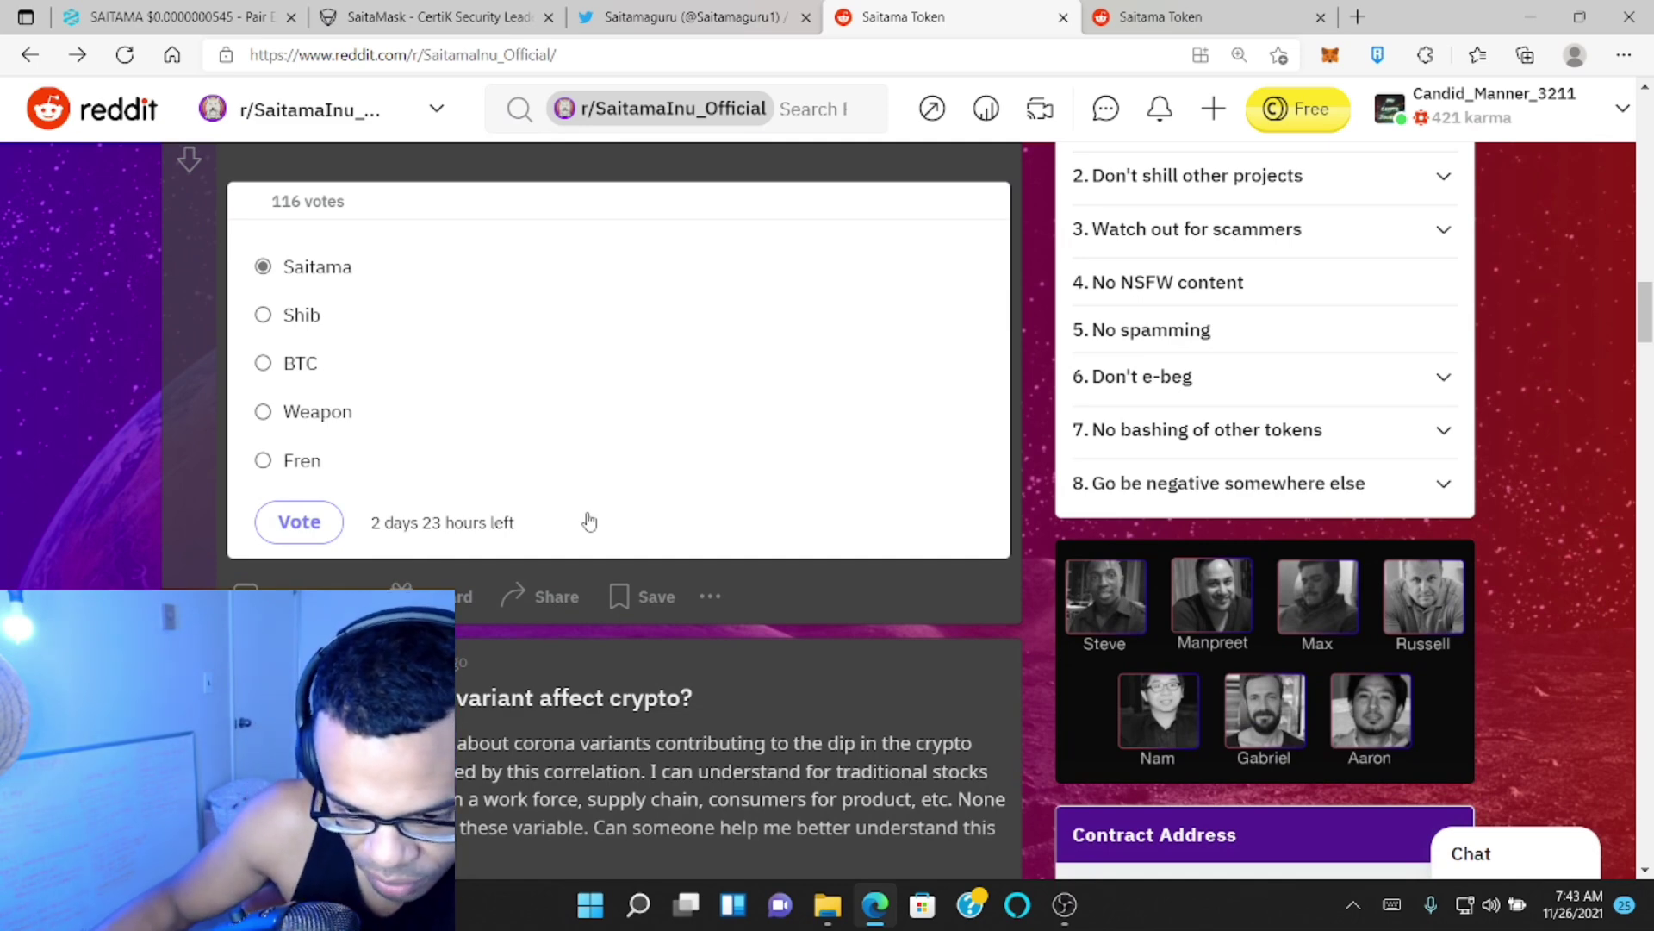
scroll(589, 521, down, 2)
scroll(590, 521, down, 2)
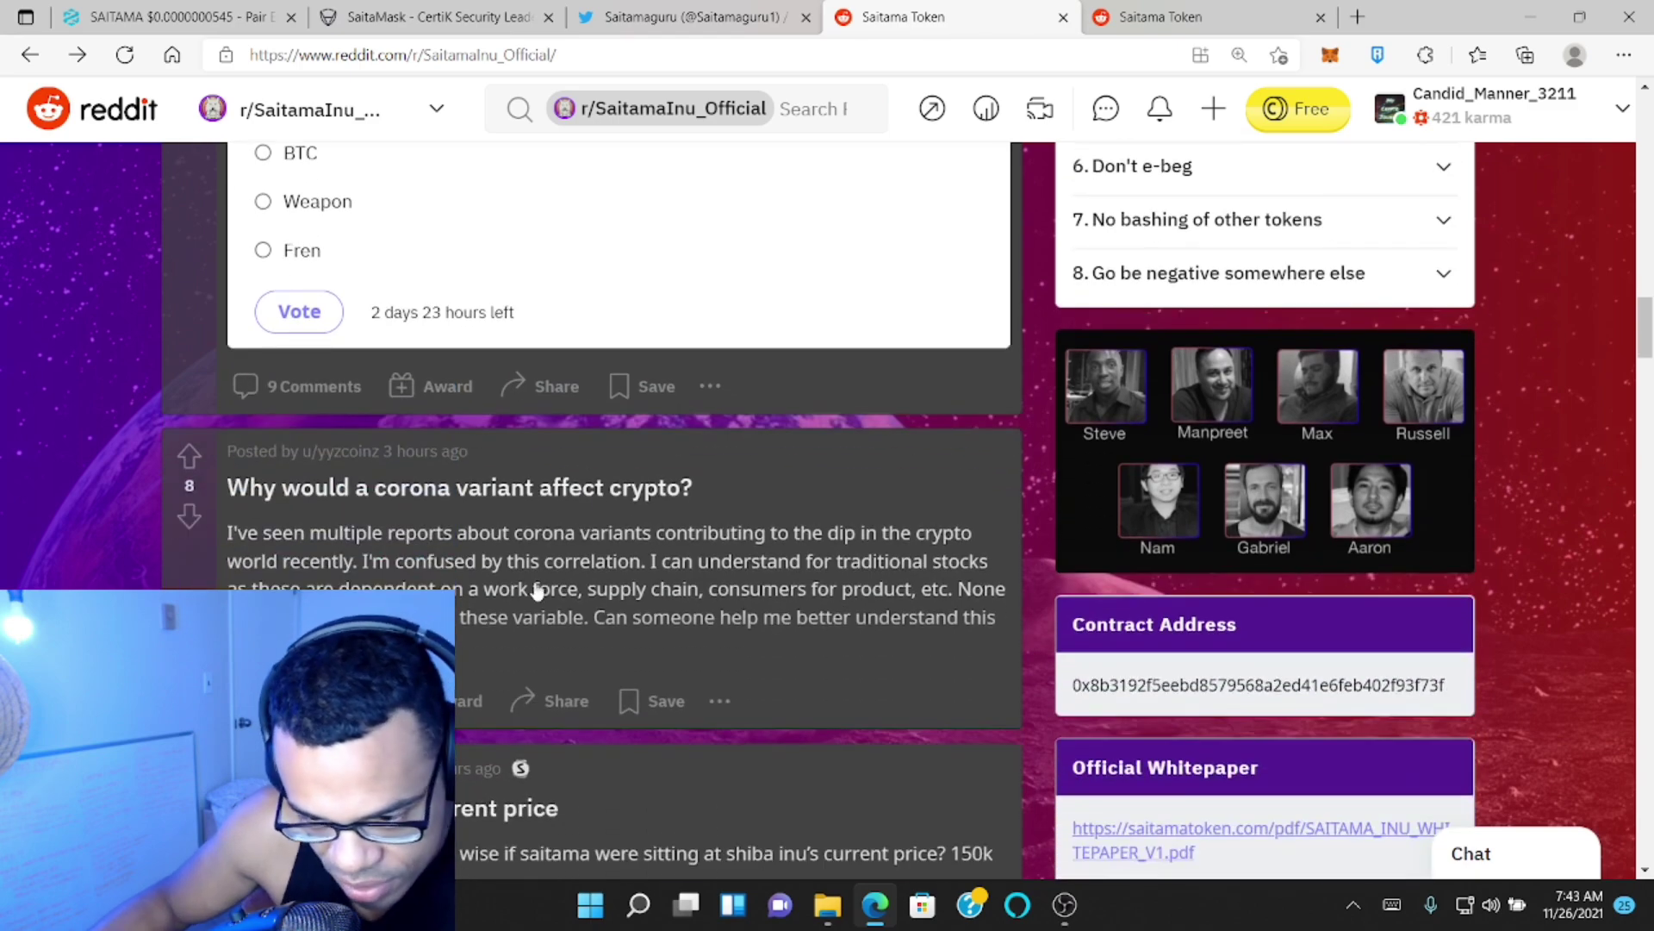
scroll(384, 447, down, 3)
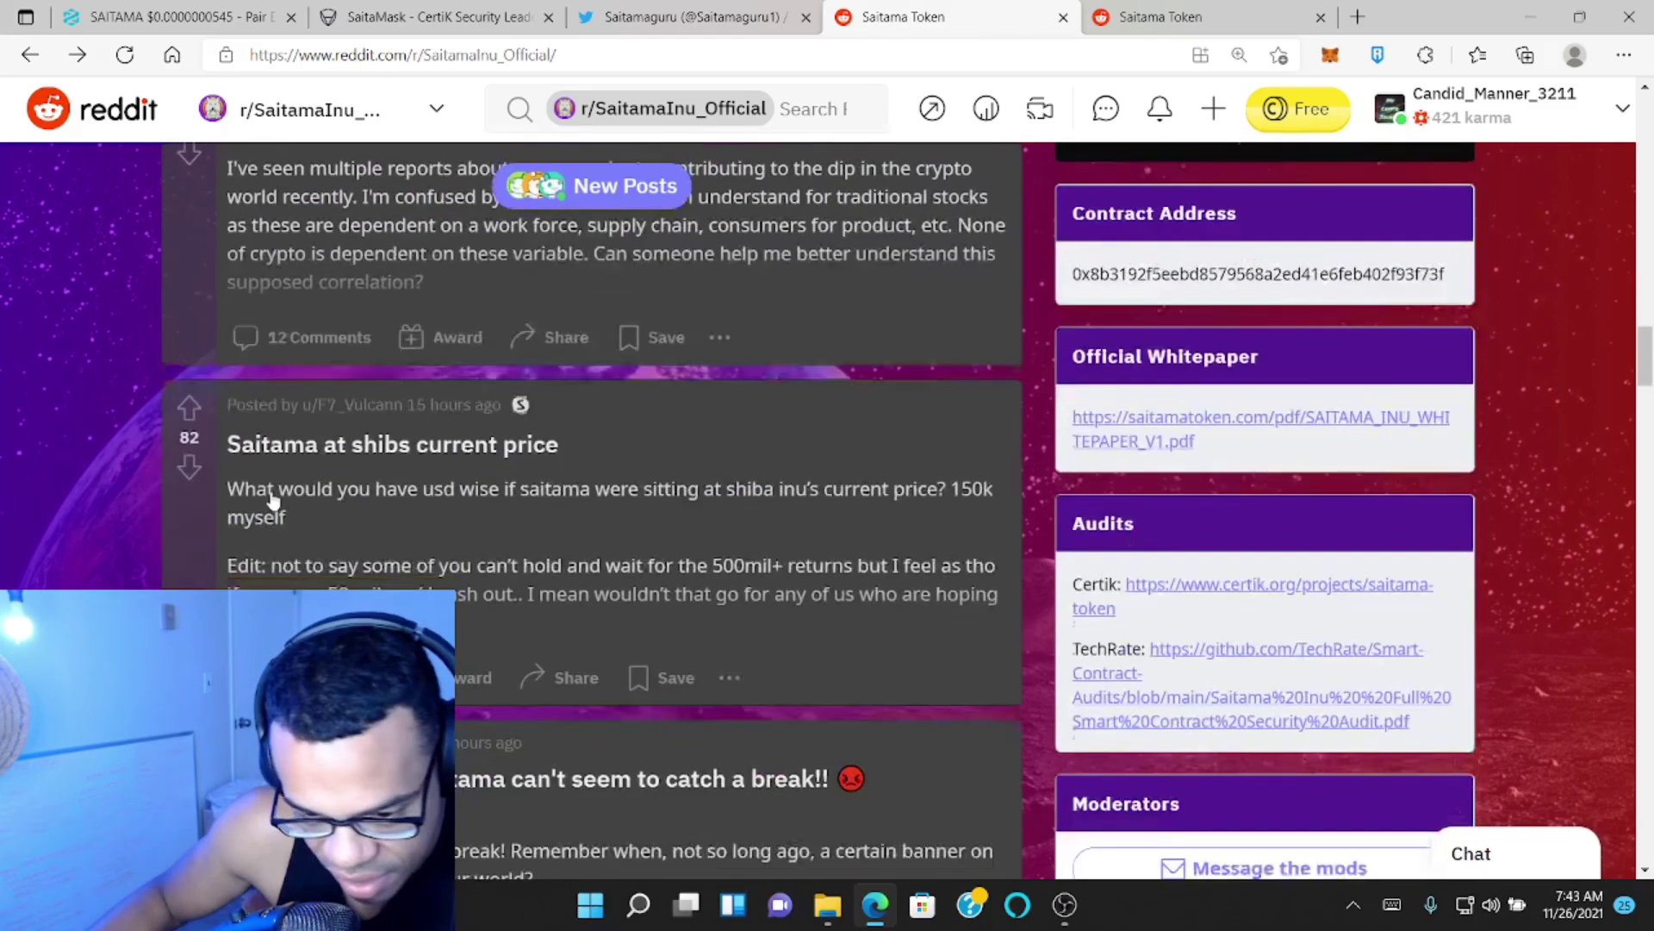
scroll(265, 511, down, 2)
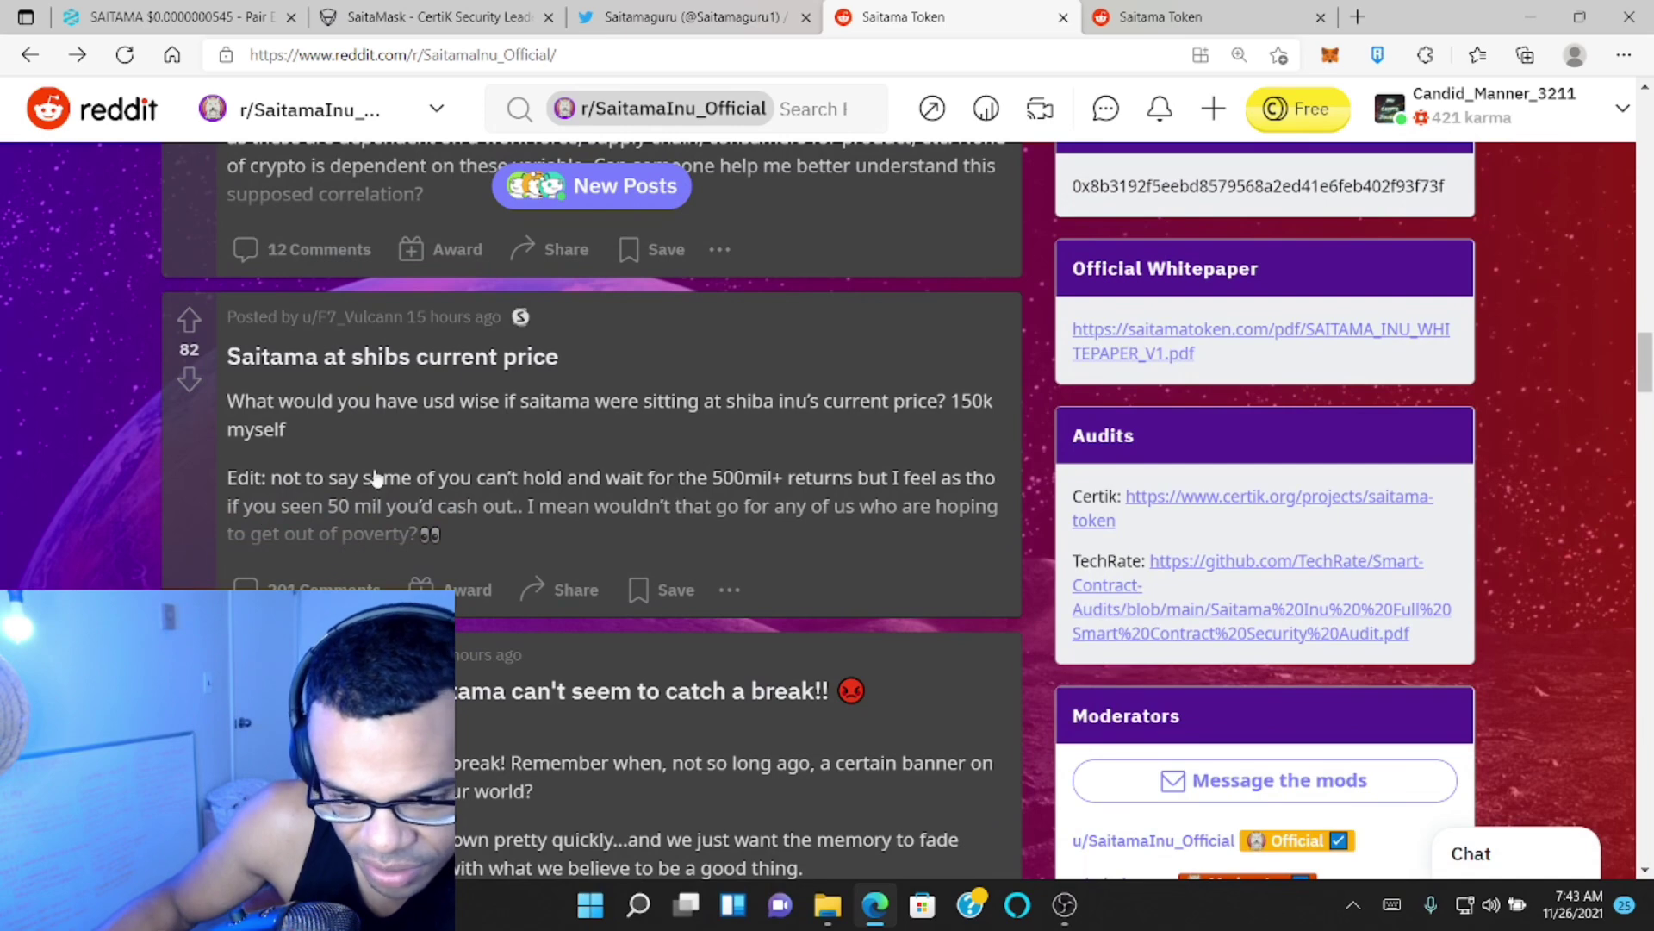
scroll(380, 423, down, 1)
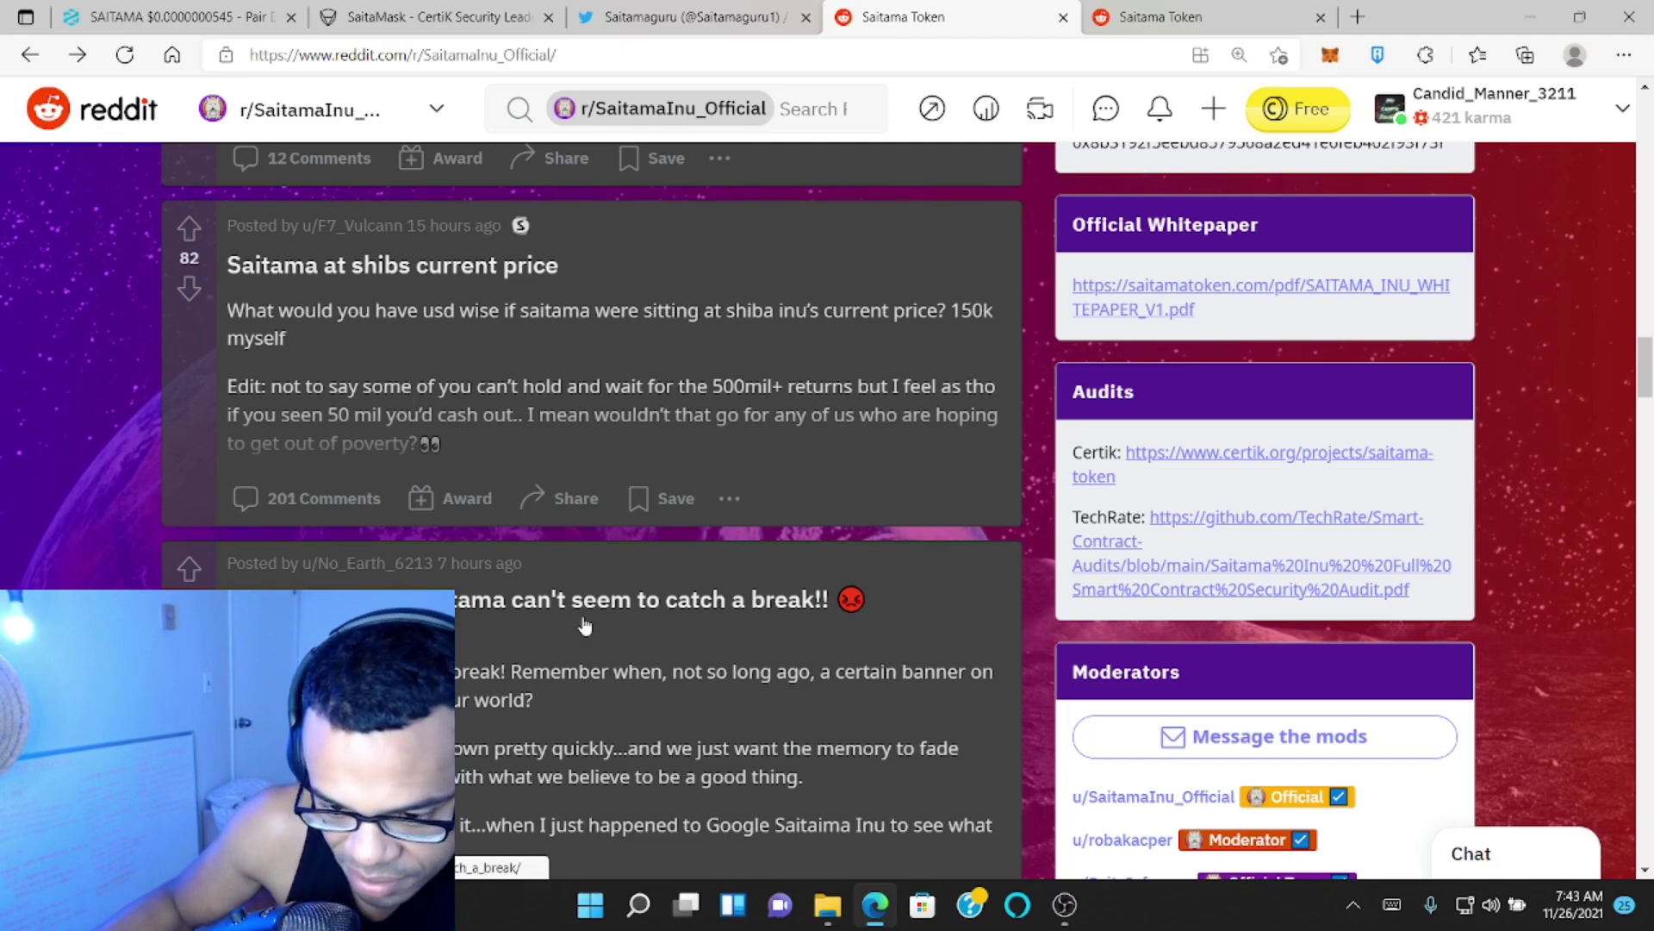
scroll(710, 621, down, 1)
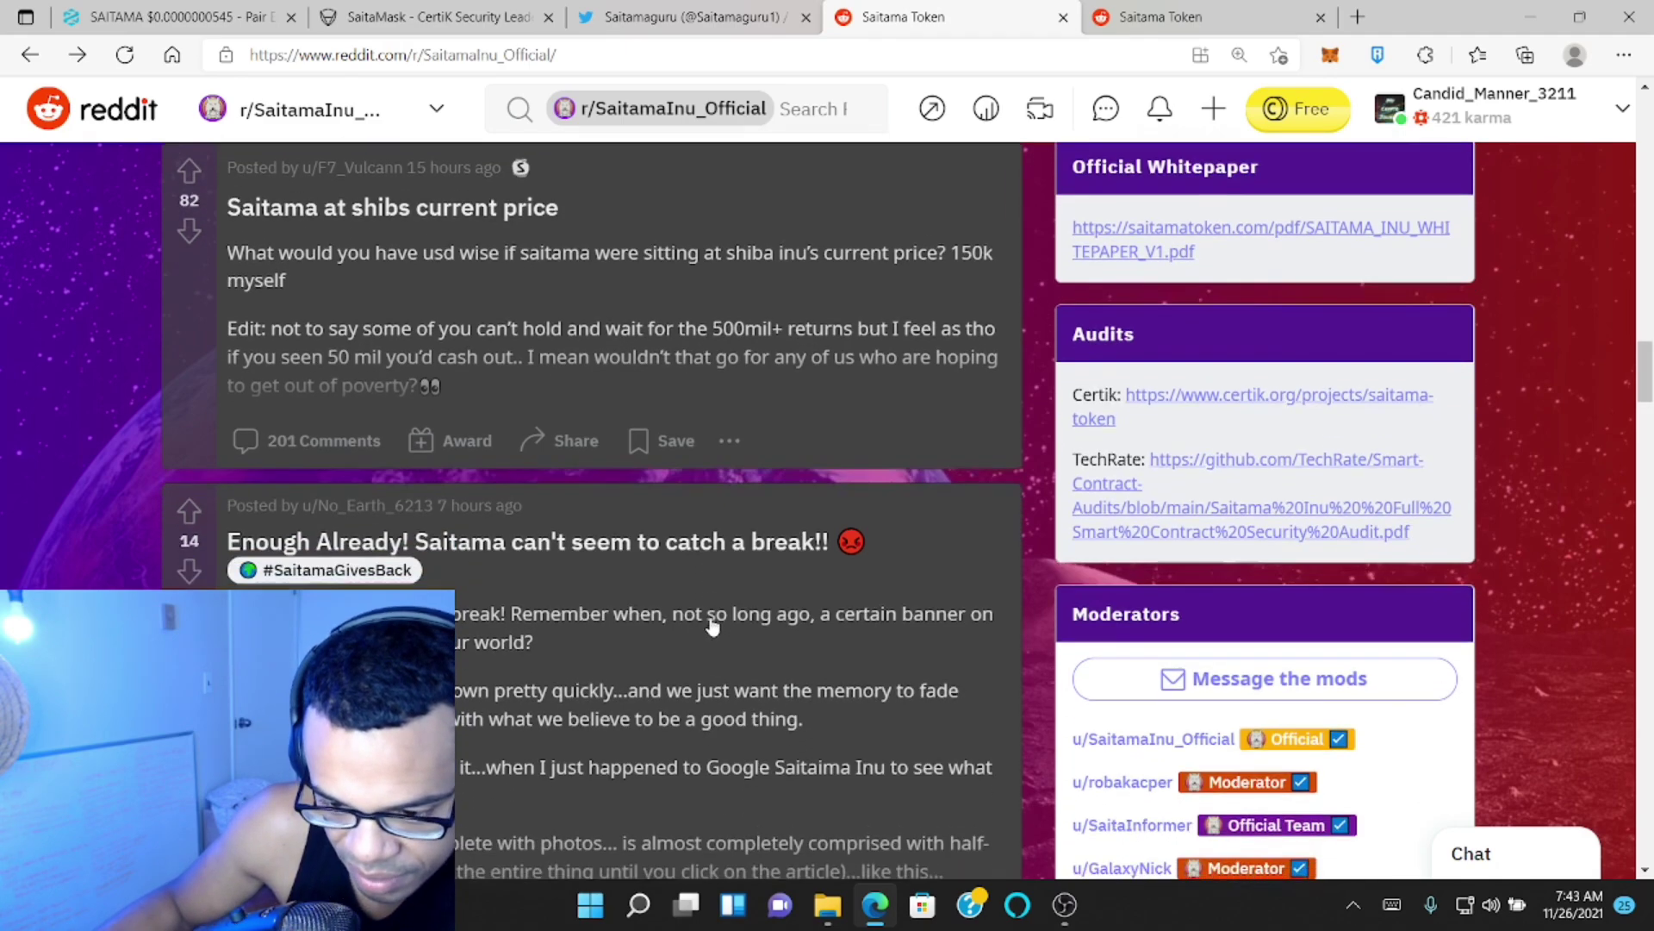
scroll(711, 625, down, 1)
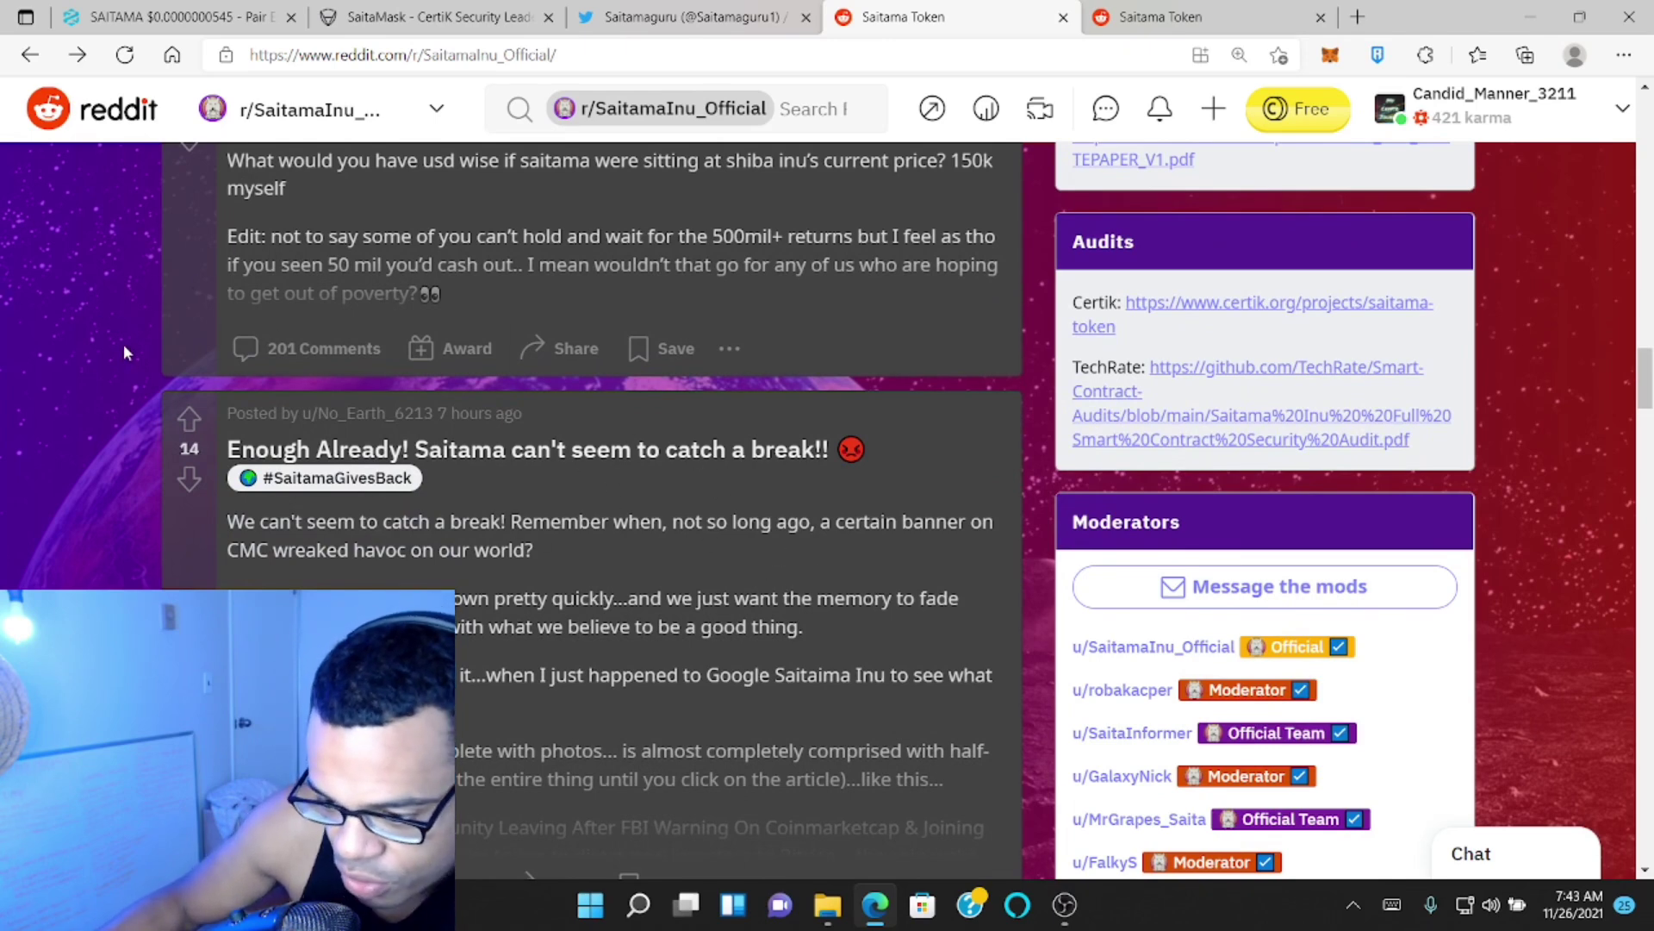
scroll(123, 344, down, 2)
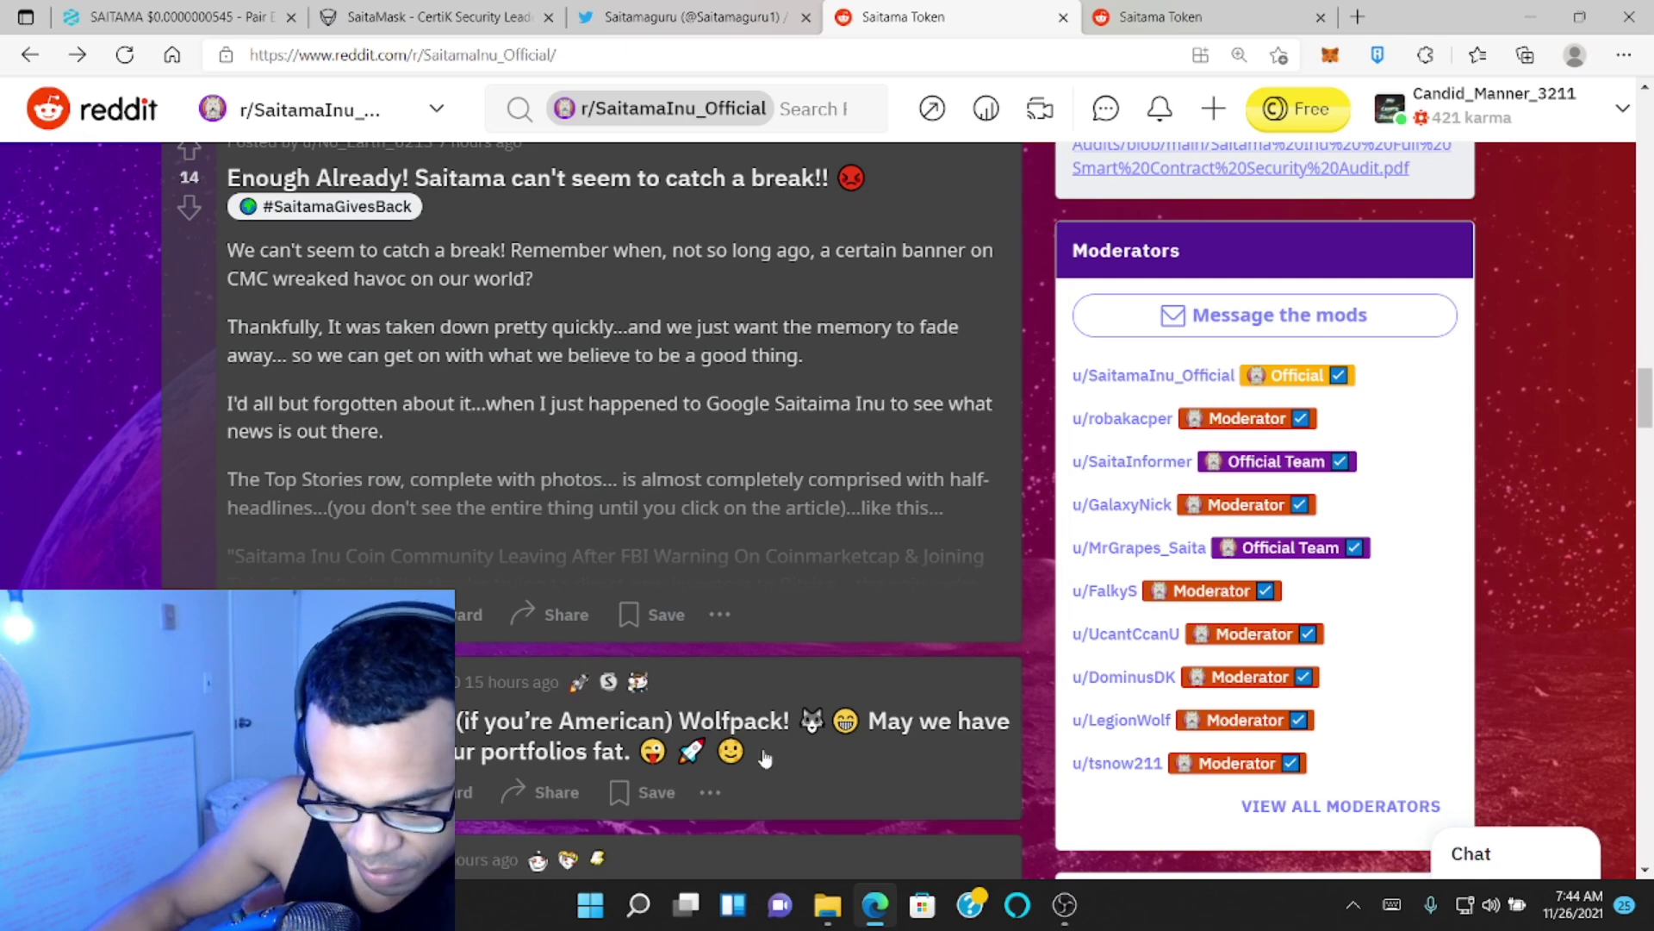
scroll(827, 749, down, 1)
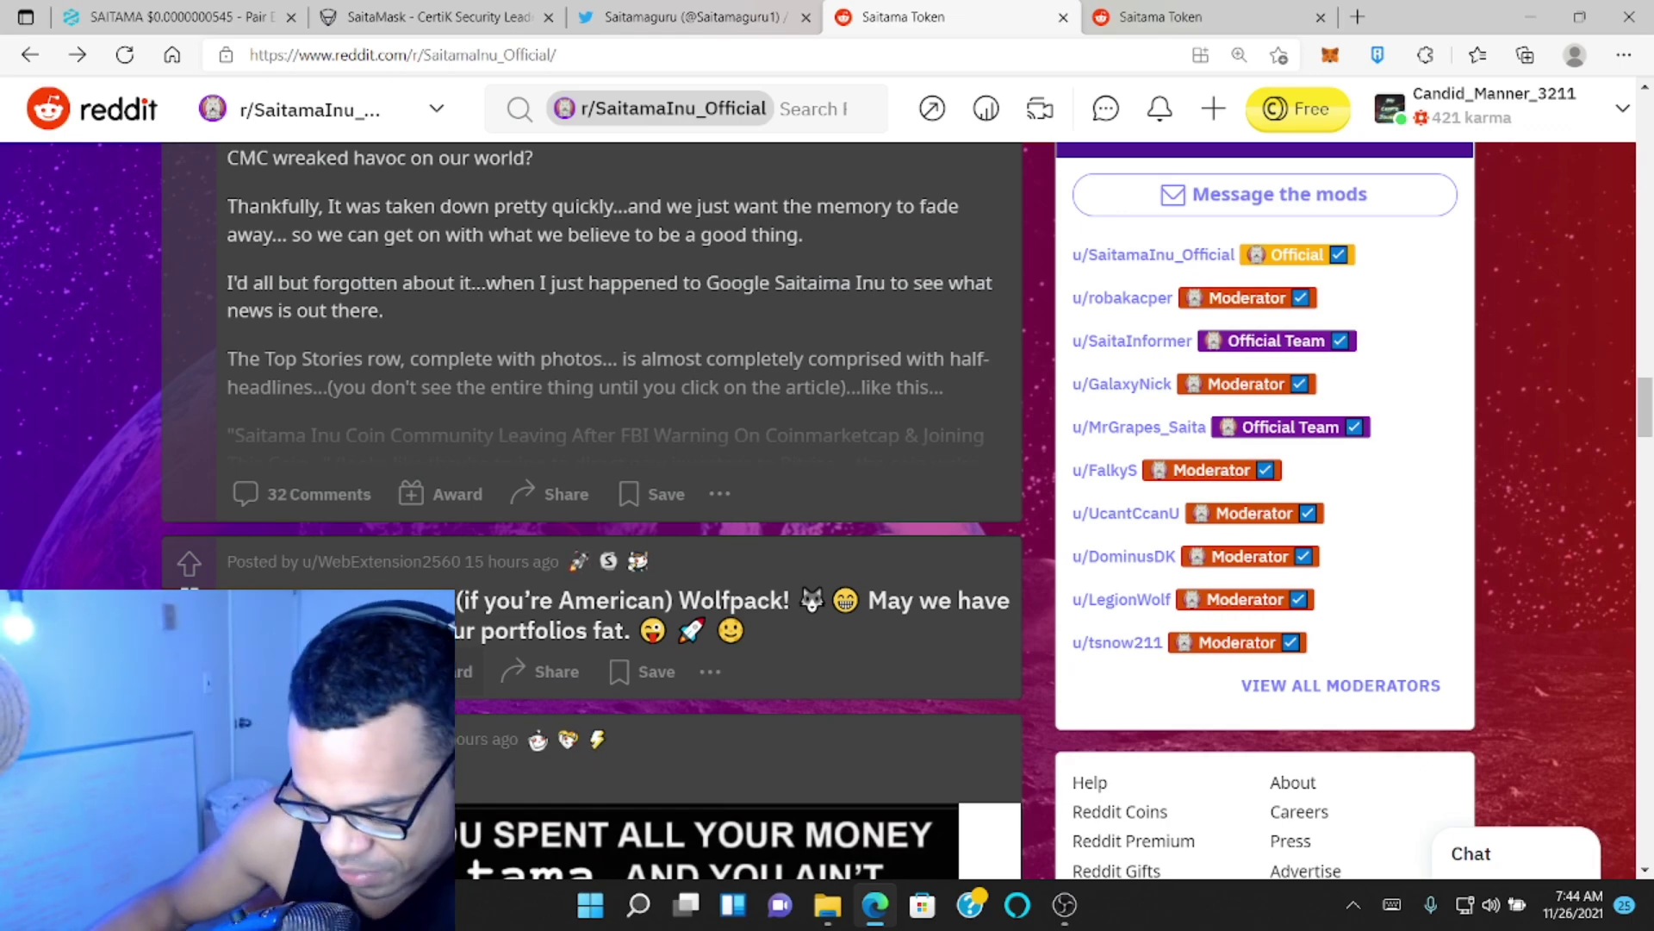
scroll(472, 660, down, 4)
scroll(471, 659, down, 4)
scroll(473, 660, down, 2)
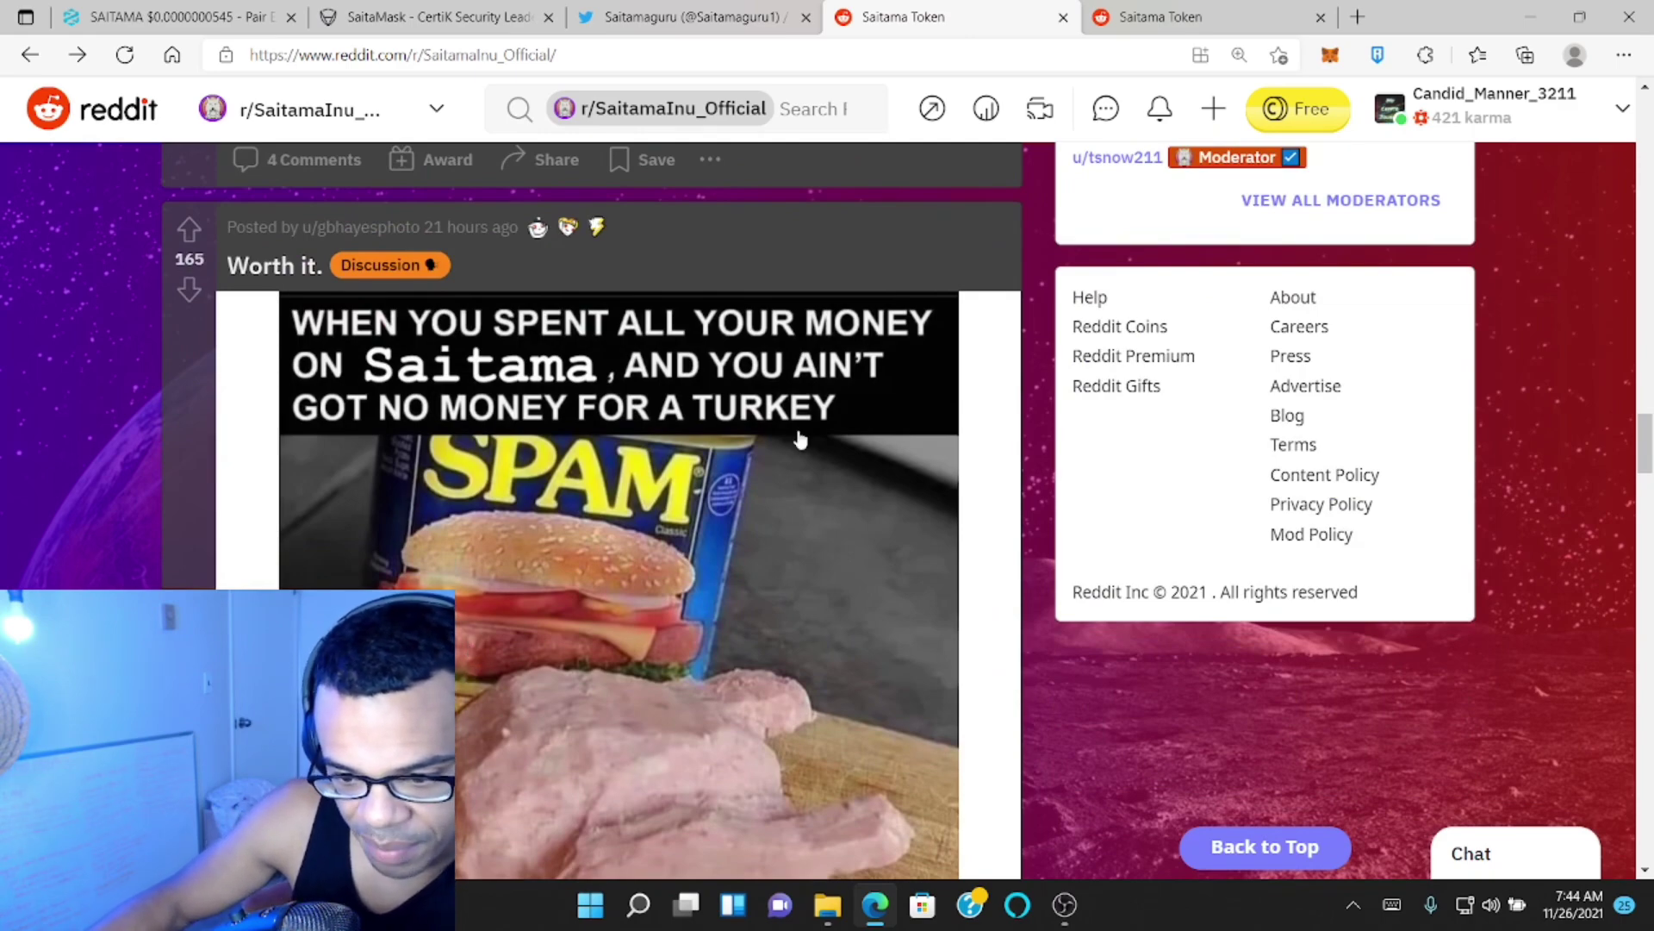
scroll(578, 459, down, 3)
scroll(461, 472, down, 1)
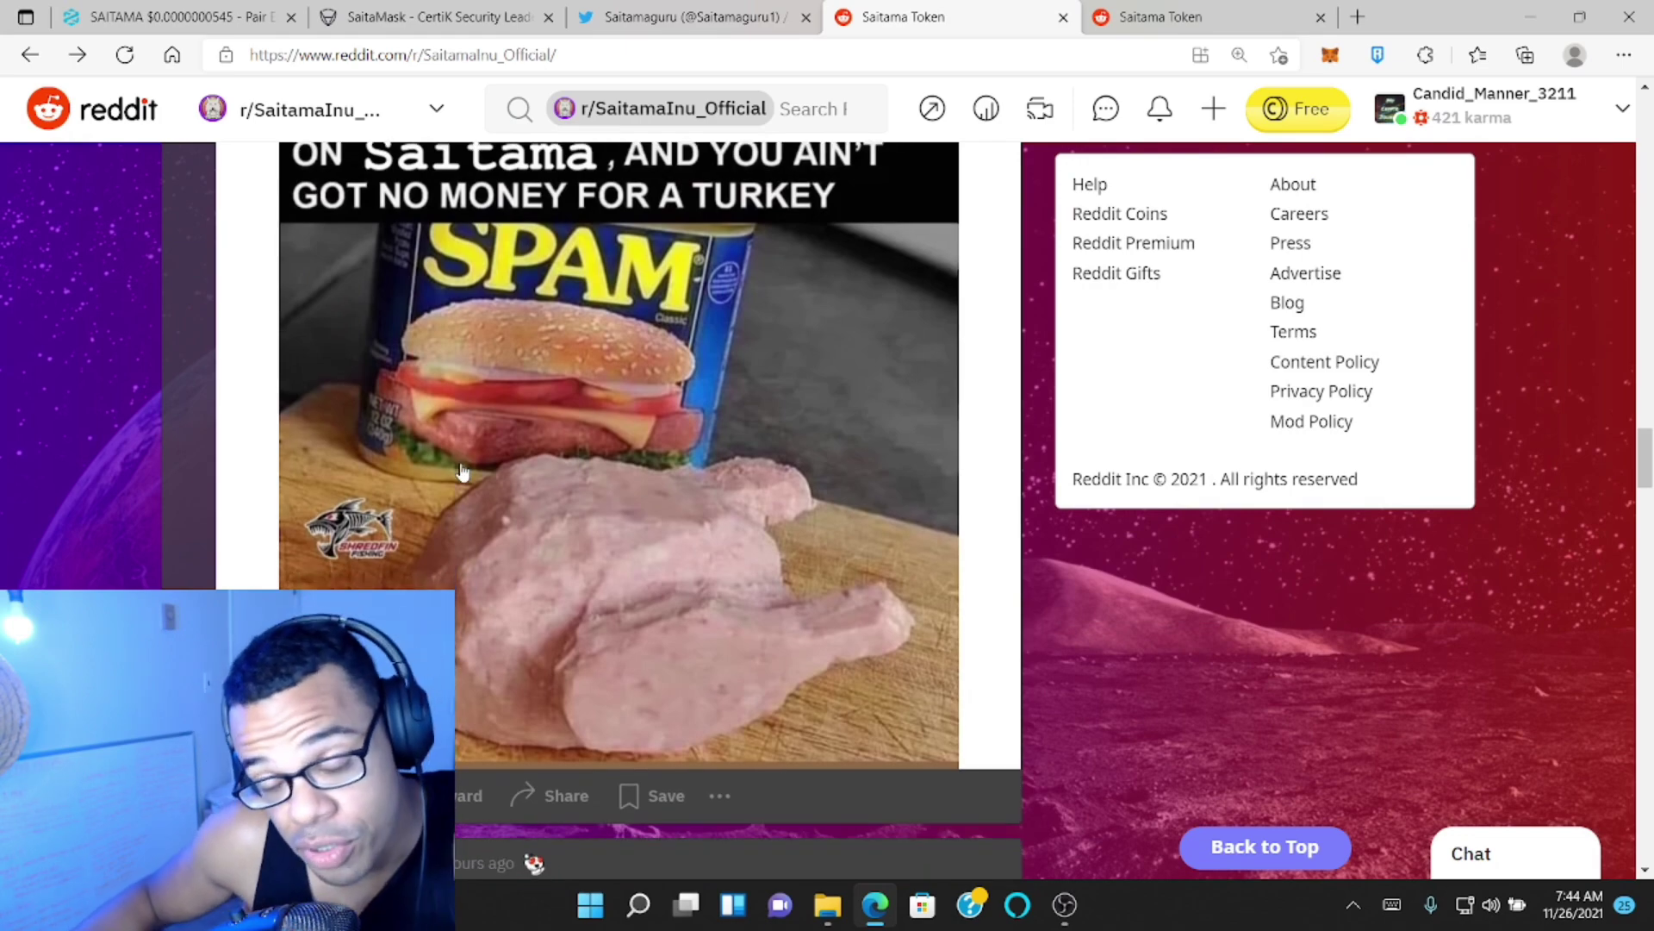
scroll(547, 438, down, 3)
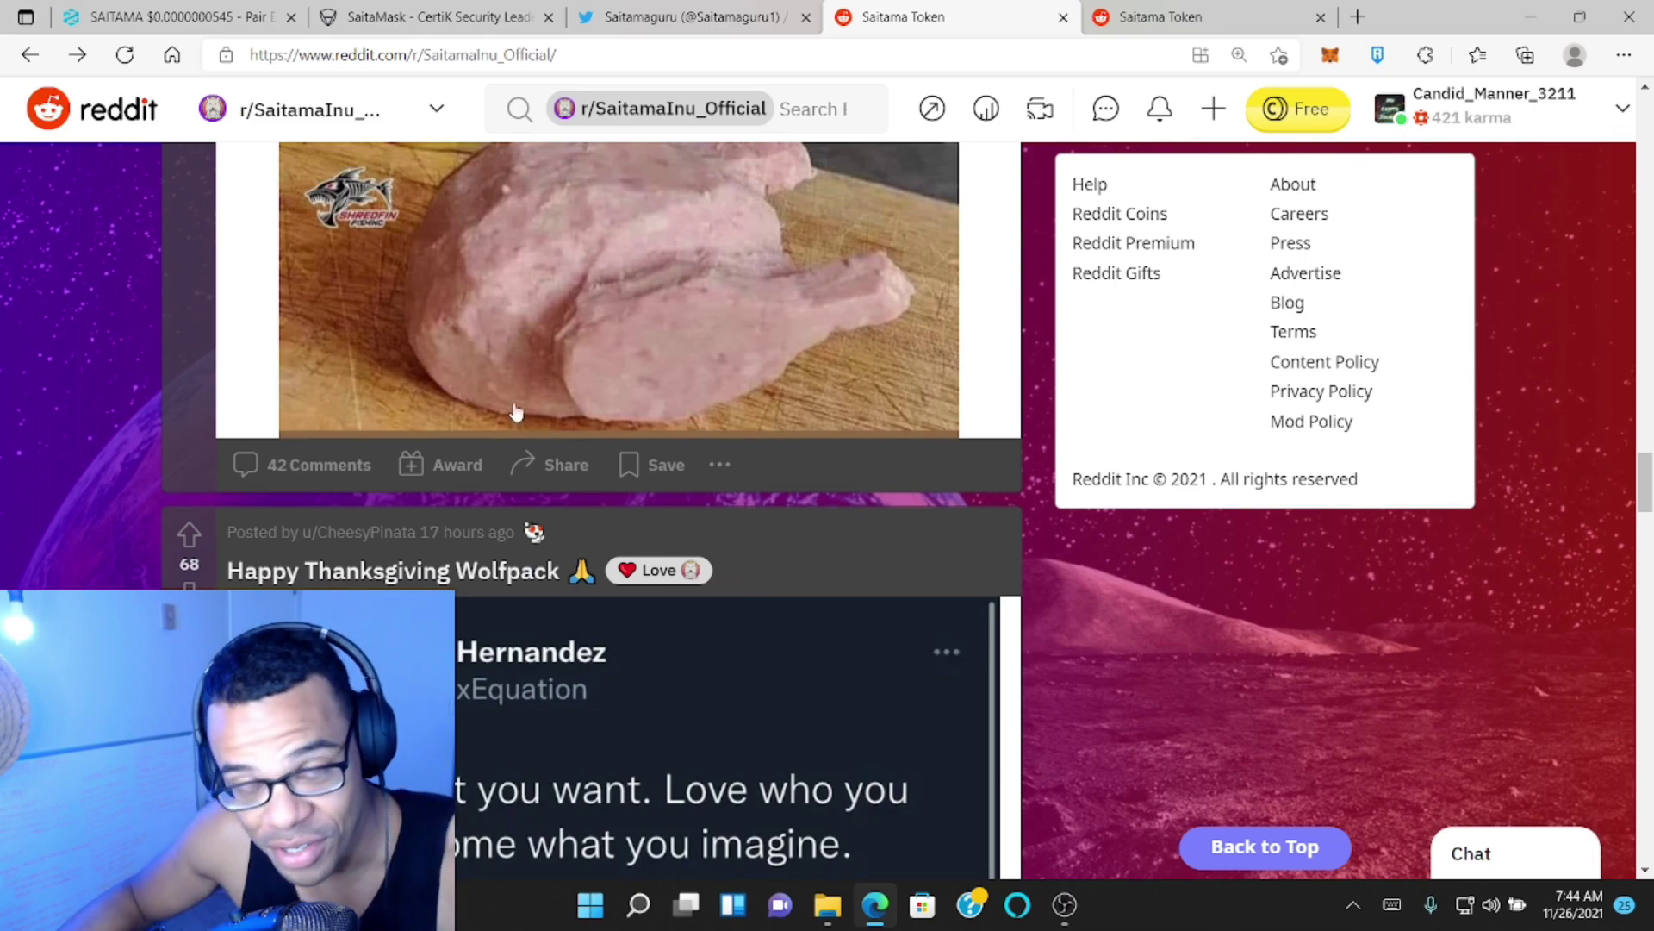
scroll(547, 437, up, 2)
scroll(655, 388, up, 1)
scroll(656, 388, down, 5)
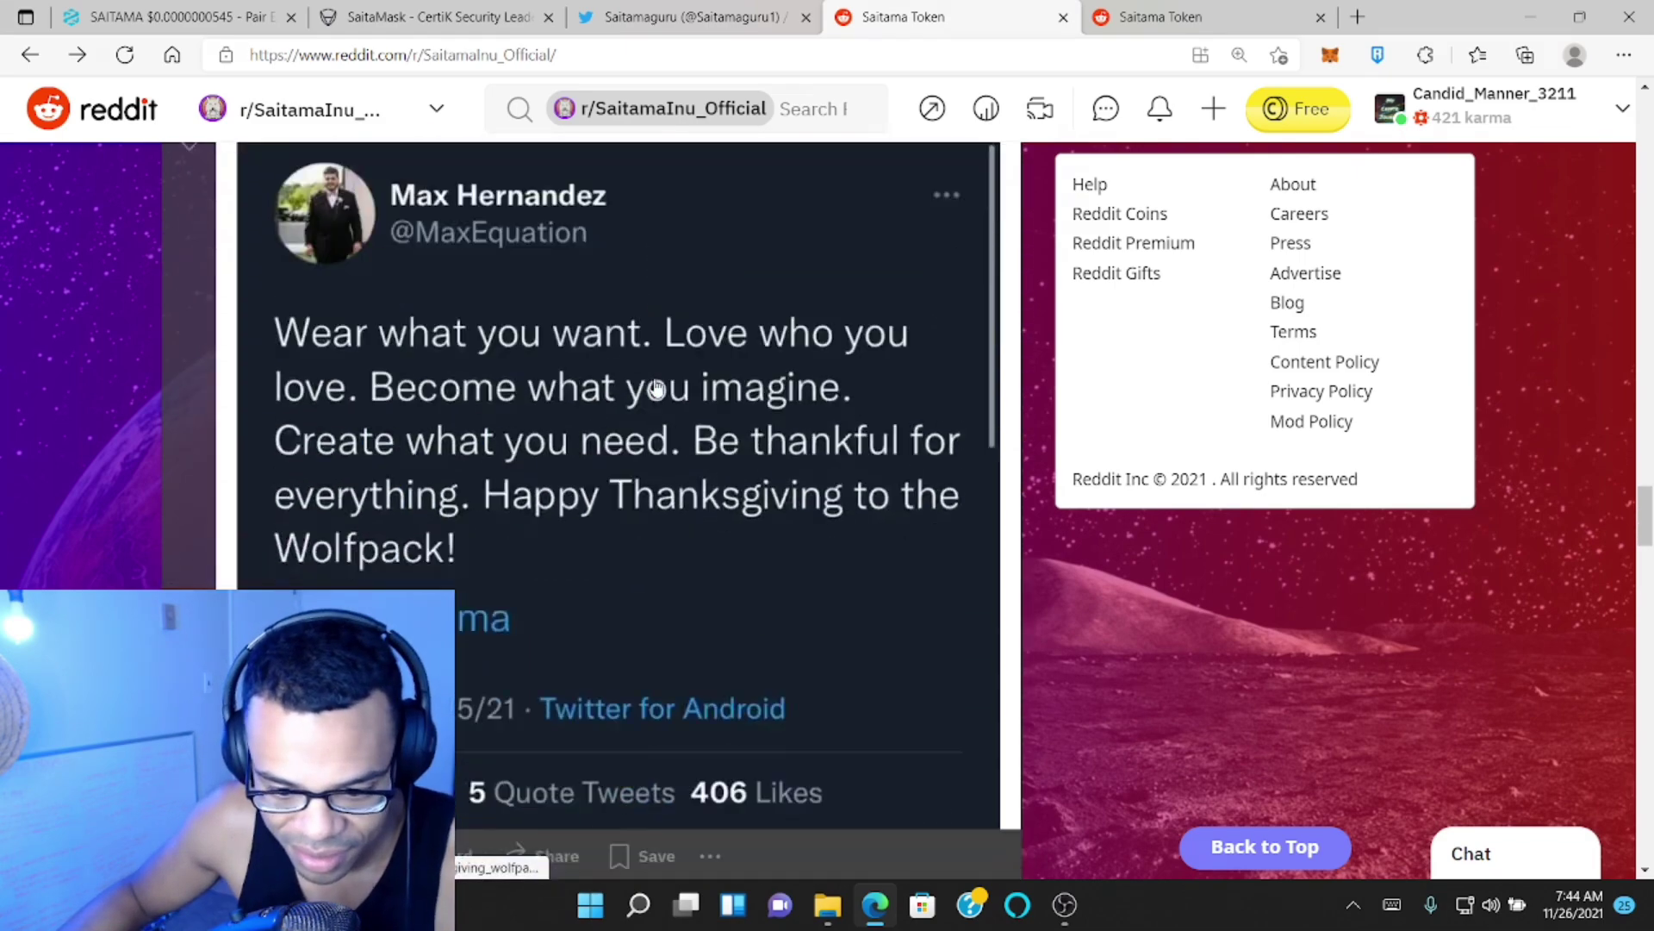
scroll(655, 388, down, 1)
scroll(659, 394, up, 1)
scroll(664, 394, up, 3)
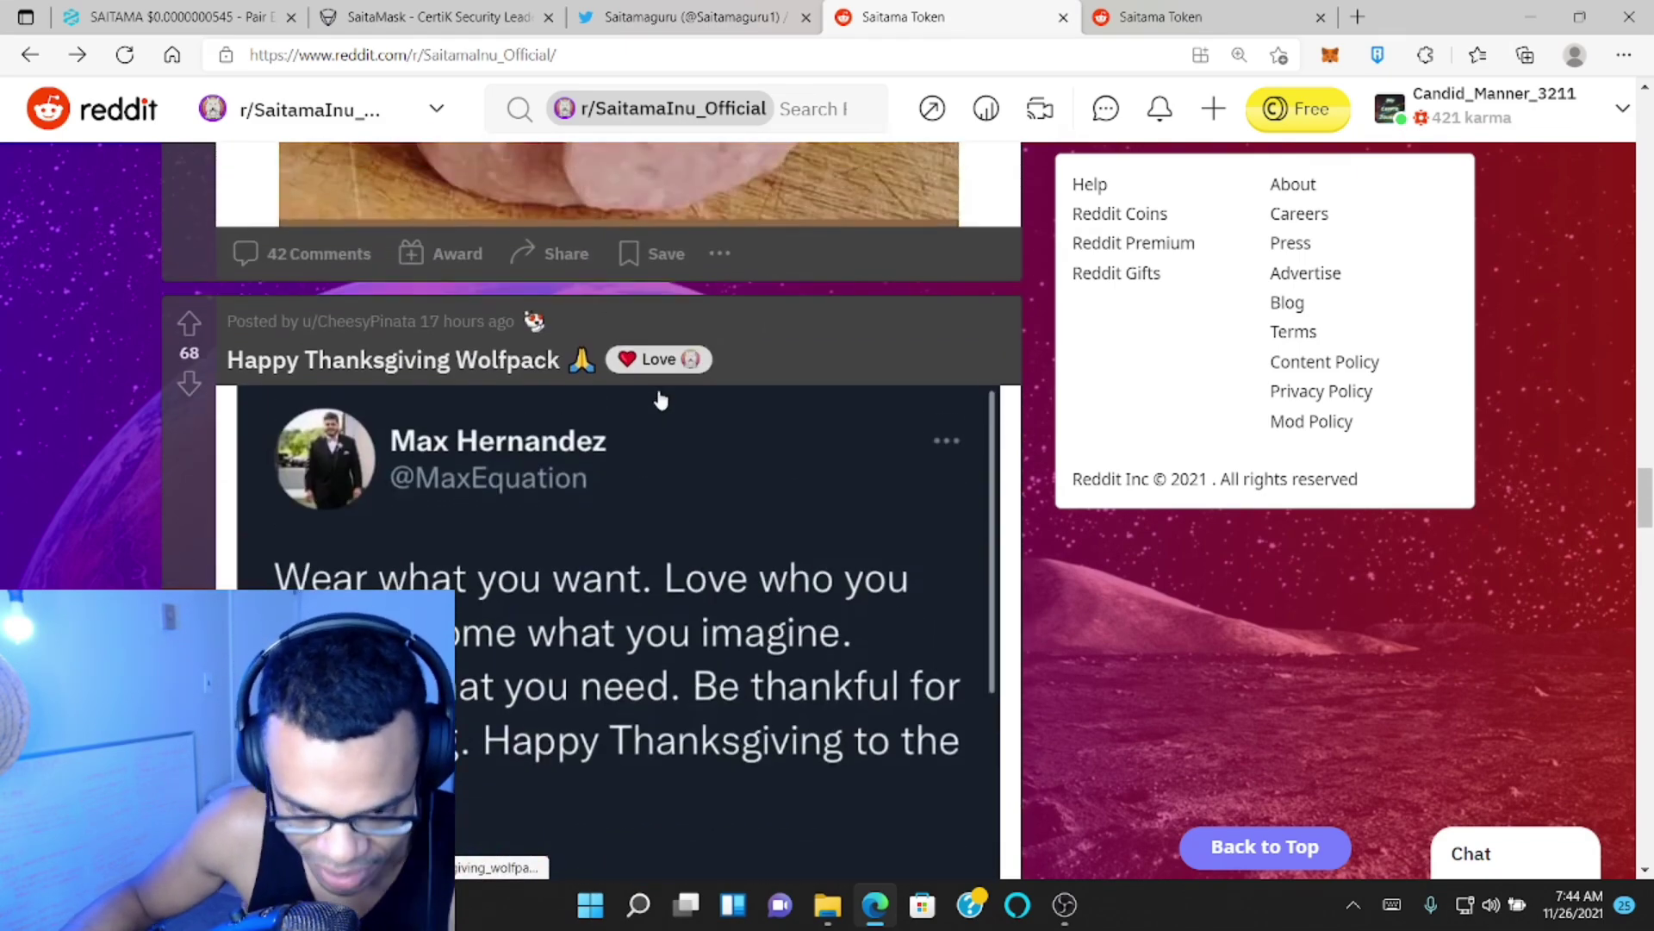
scroll(662, 394, down, 1)
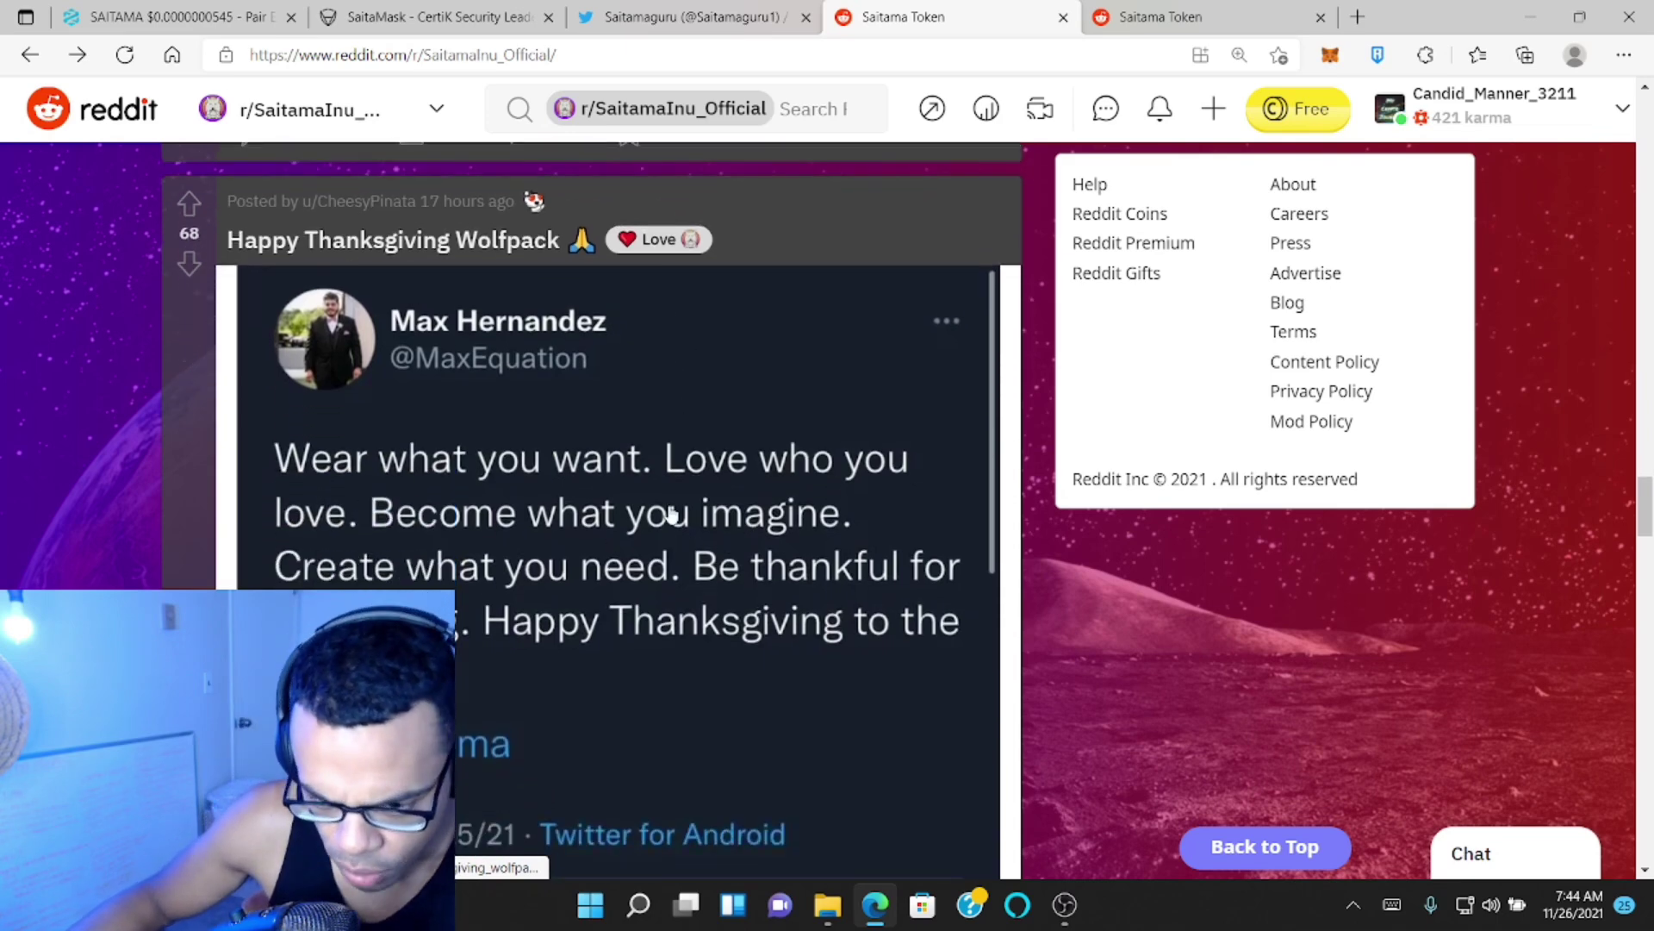
scroll(903, 502, down, 1)
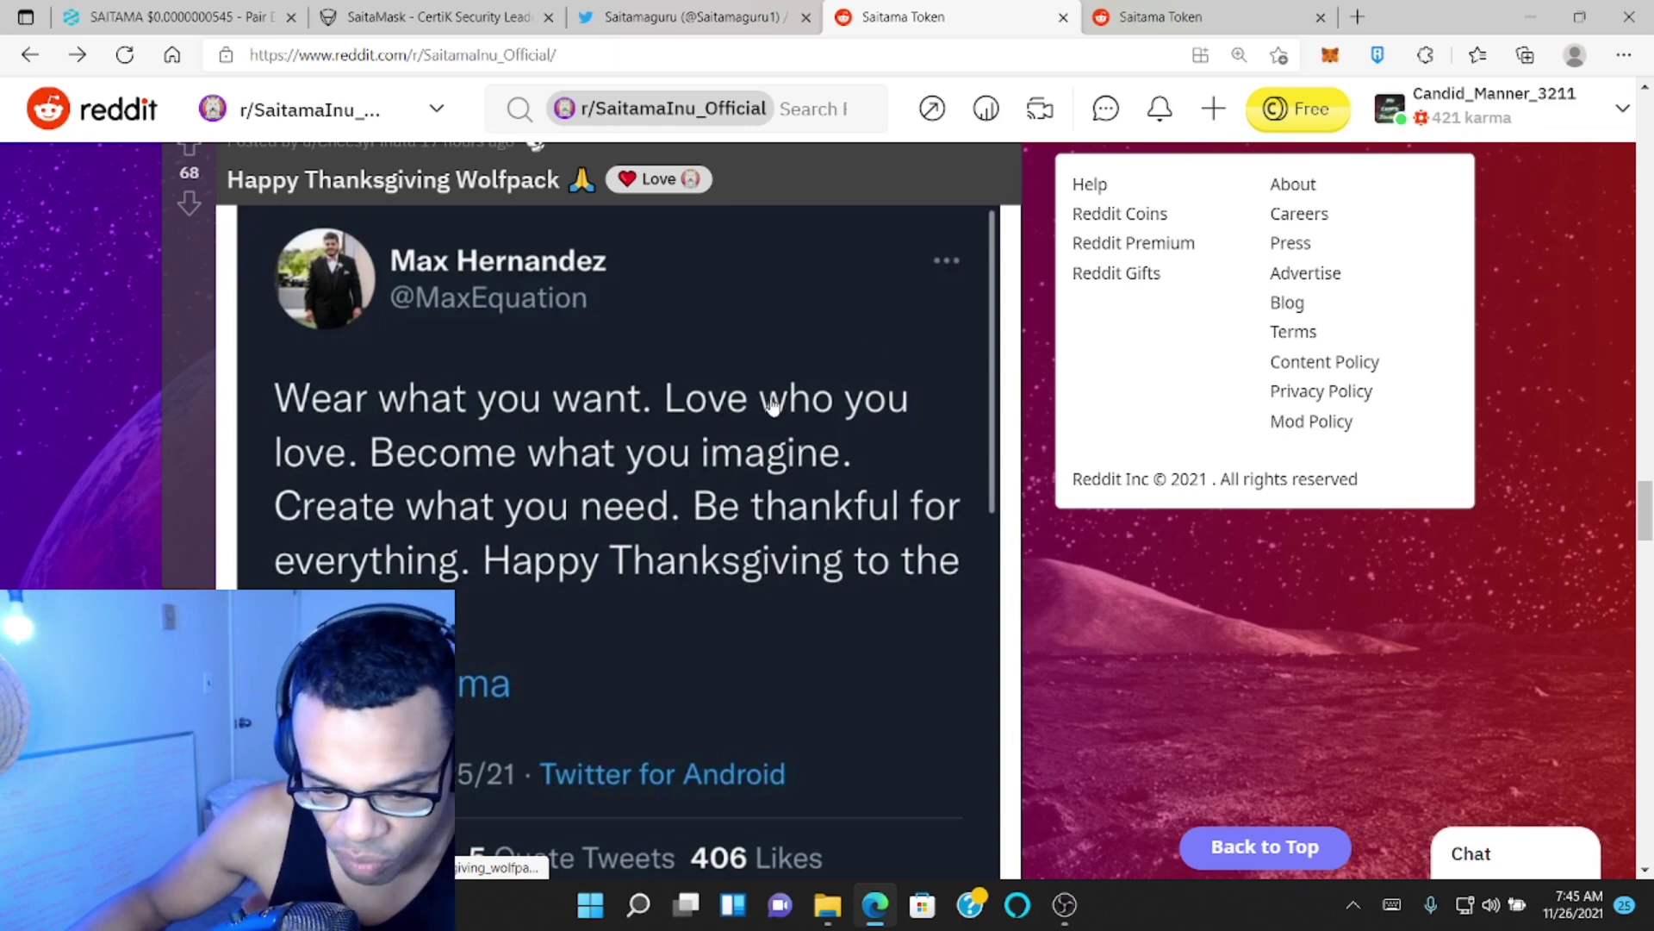
scroll(772, 403, down, 3)
scroll(749, 407, up, 3)
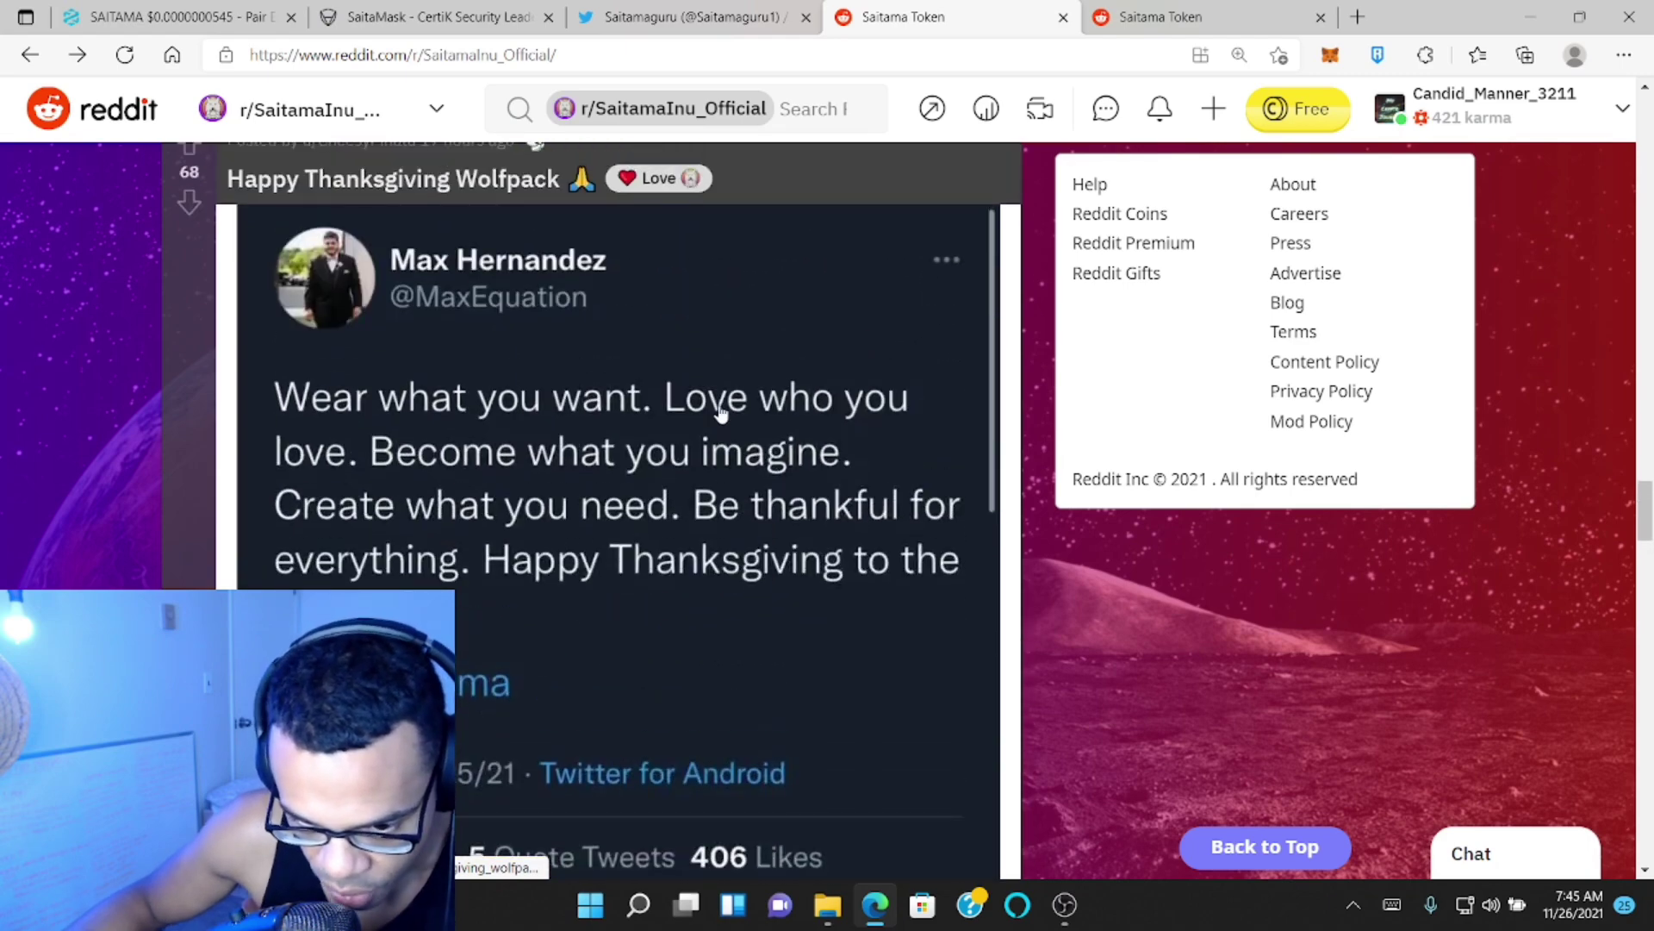
scroll(721, 411, down, 3)
scroll(721, 411, down, 2)
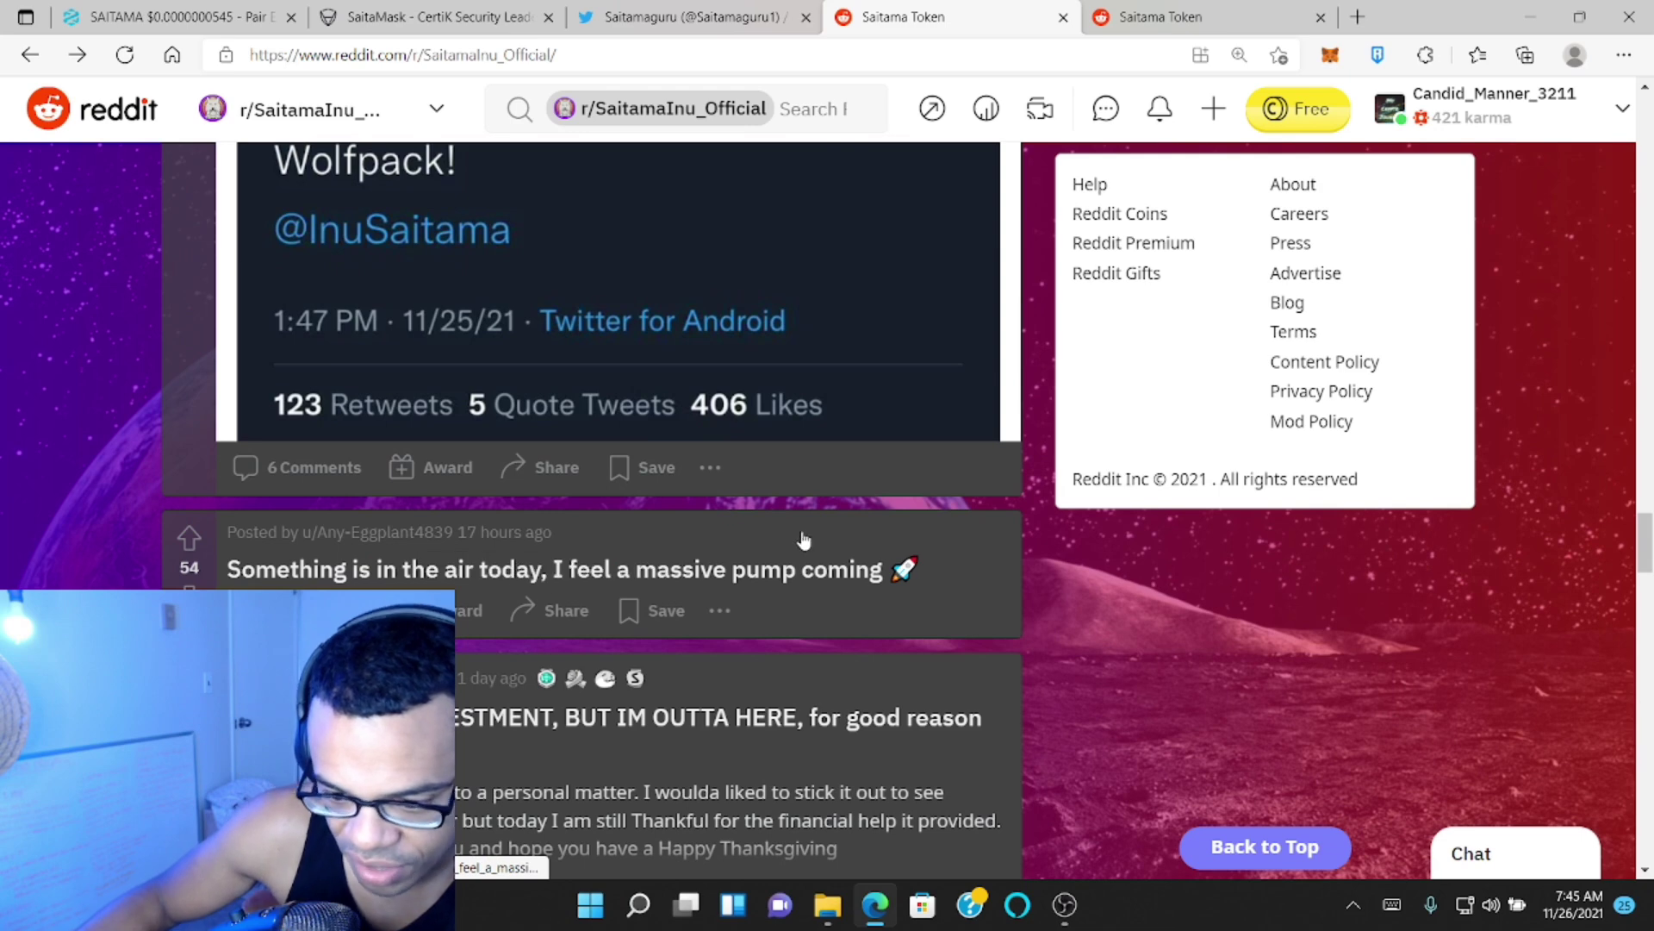
scroll(896, 464, down, 1)
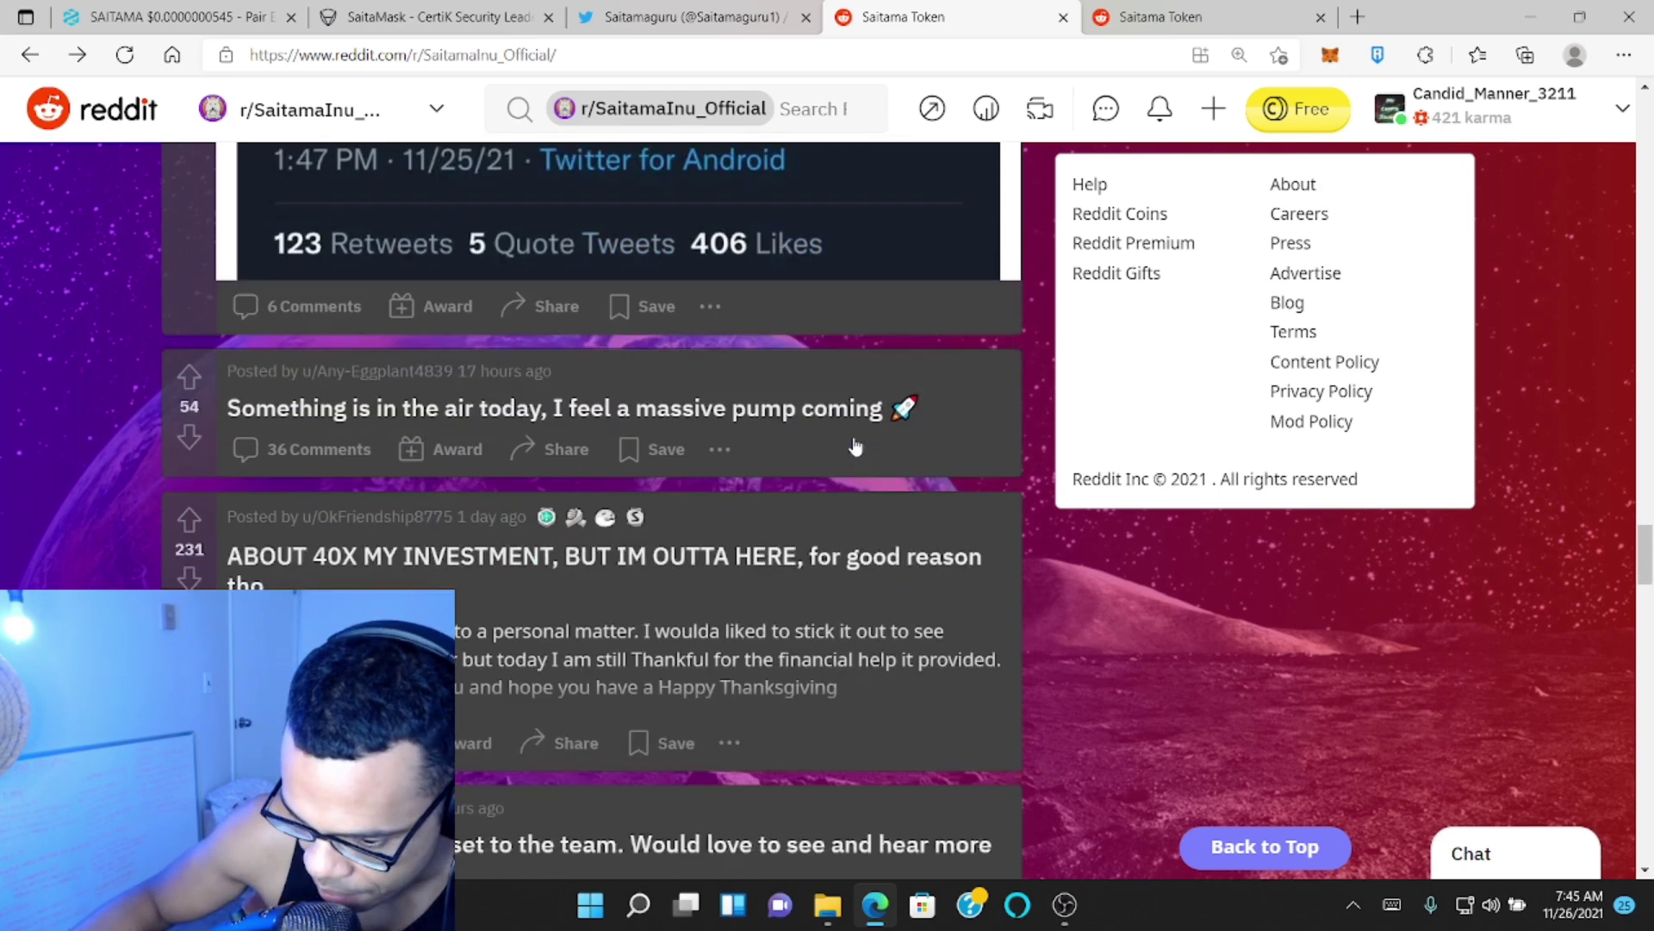
scroll(775, 414, down, 1)
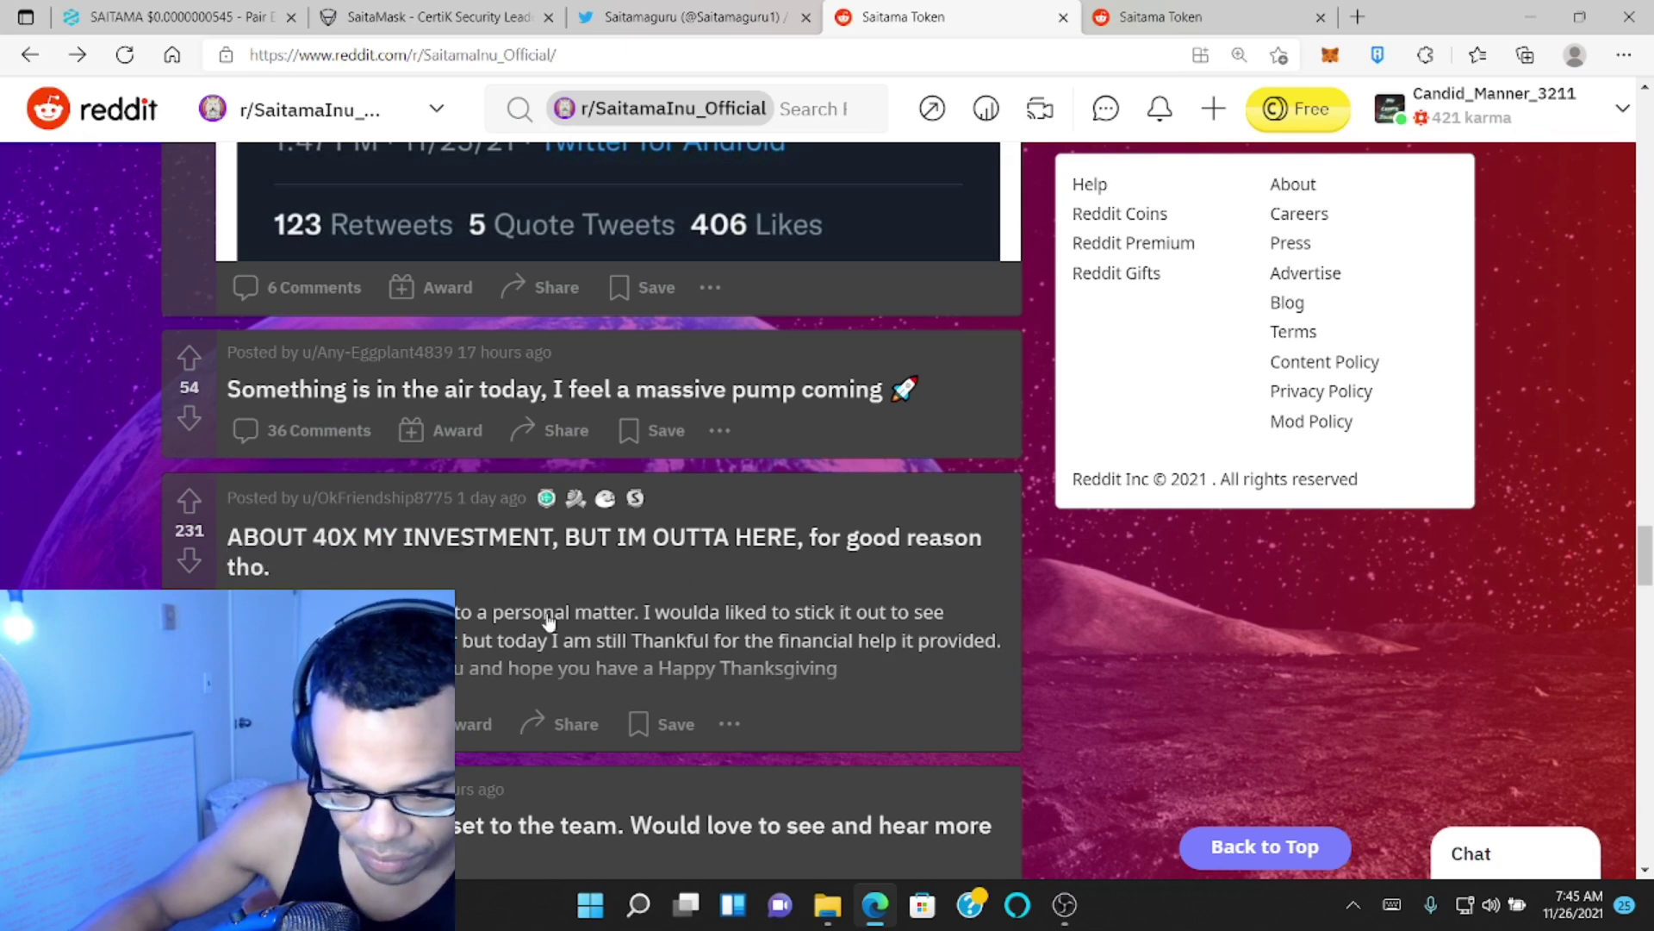
- Read the ABOUT 40X MY INVESTMENT post, then go back to the subreddit listing
click(719, 624)
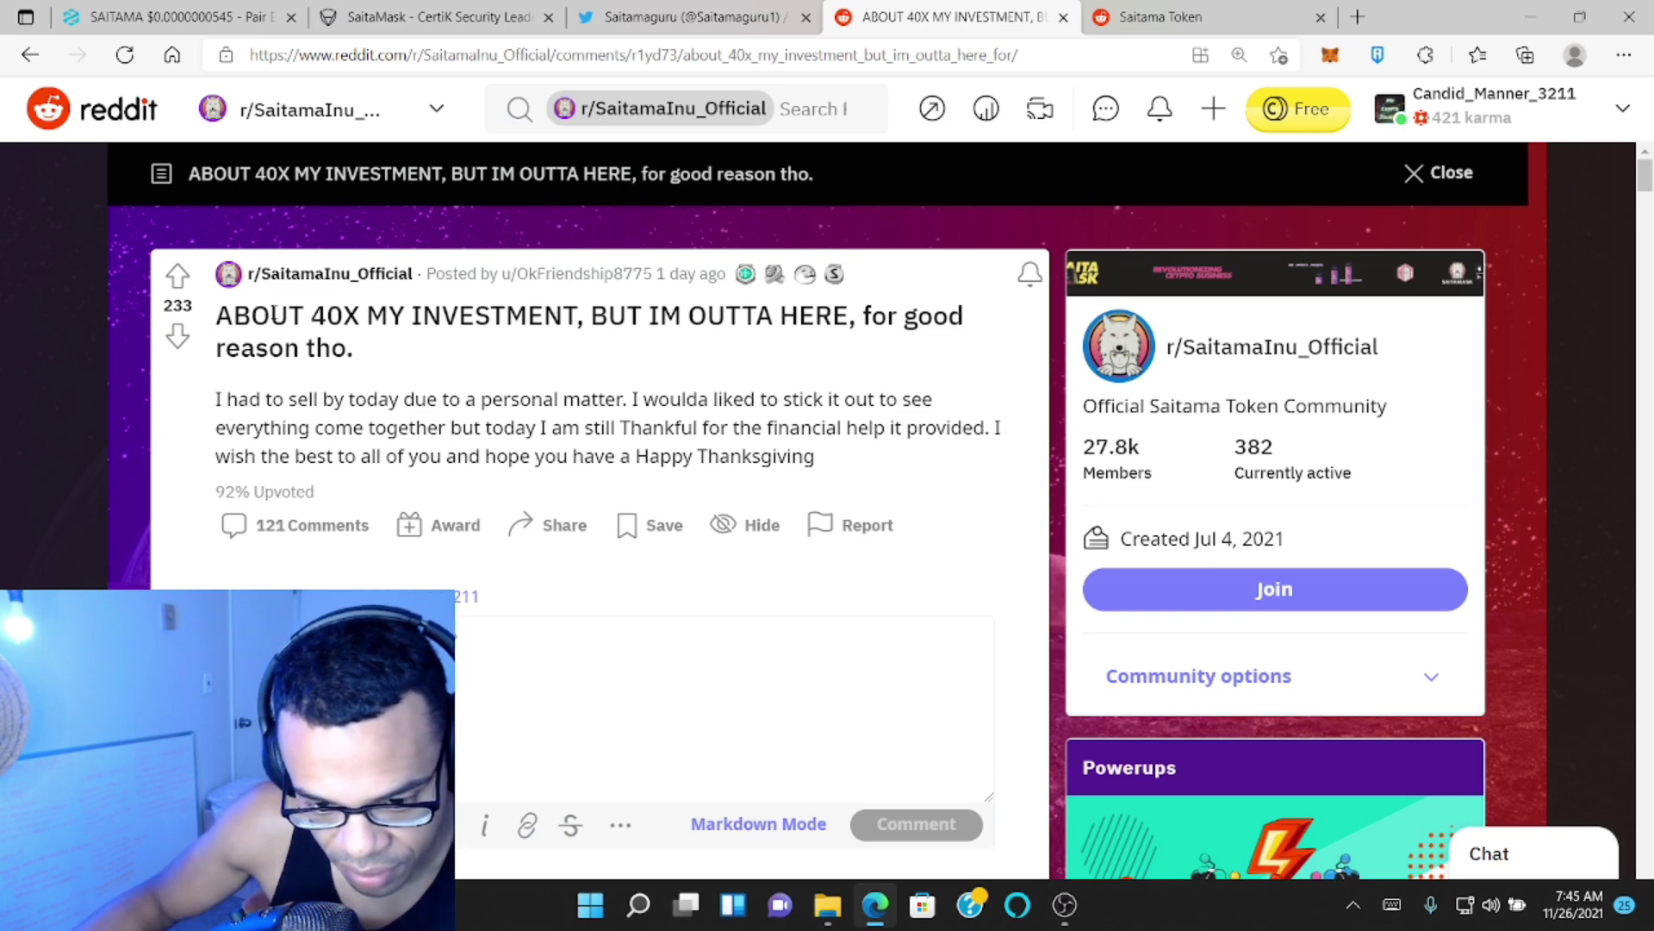
click(31, 57)
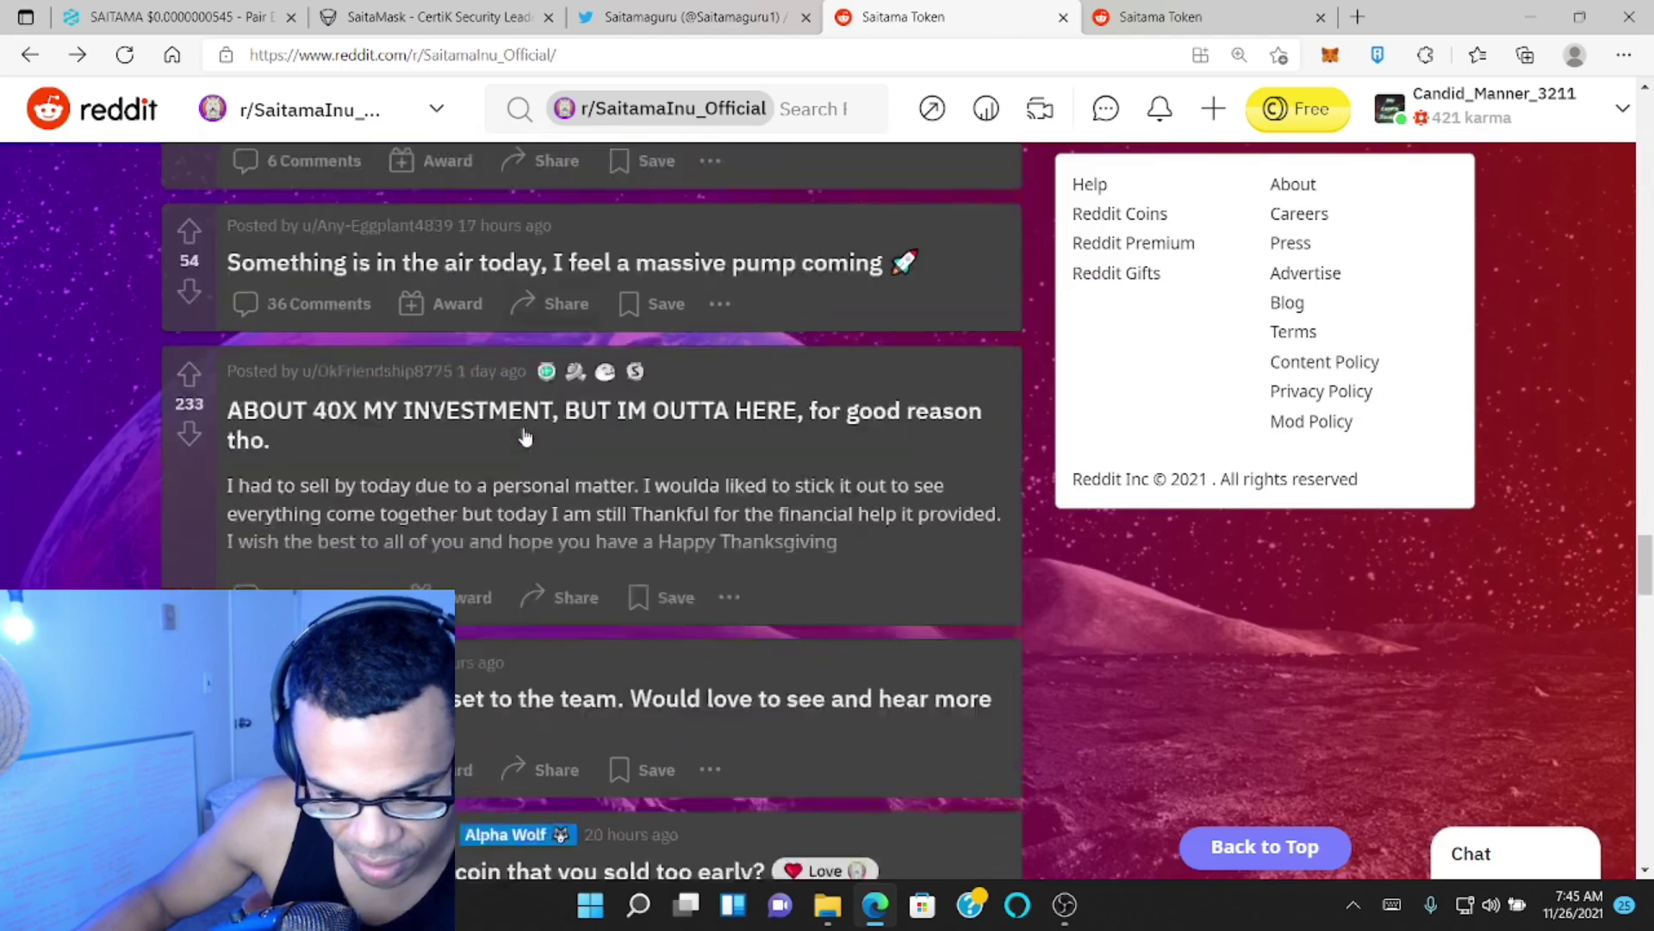
scroll(524, 437, down, 3)
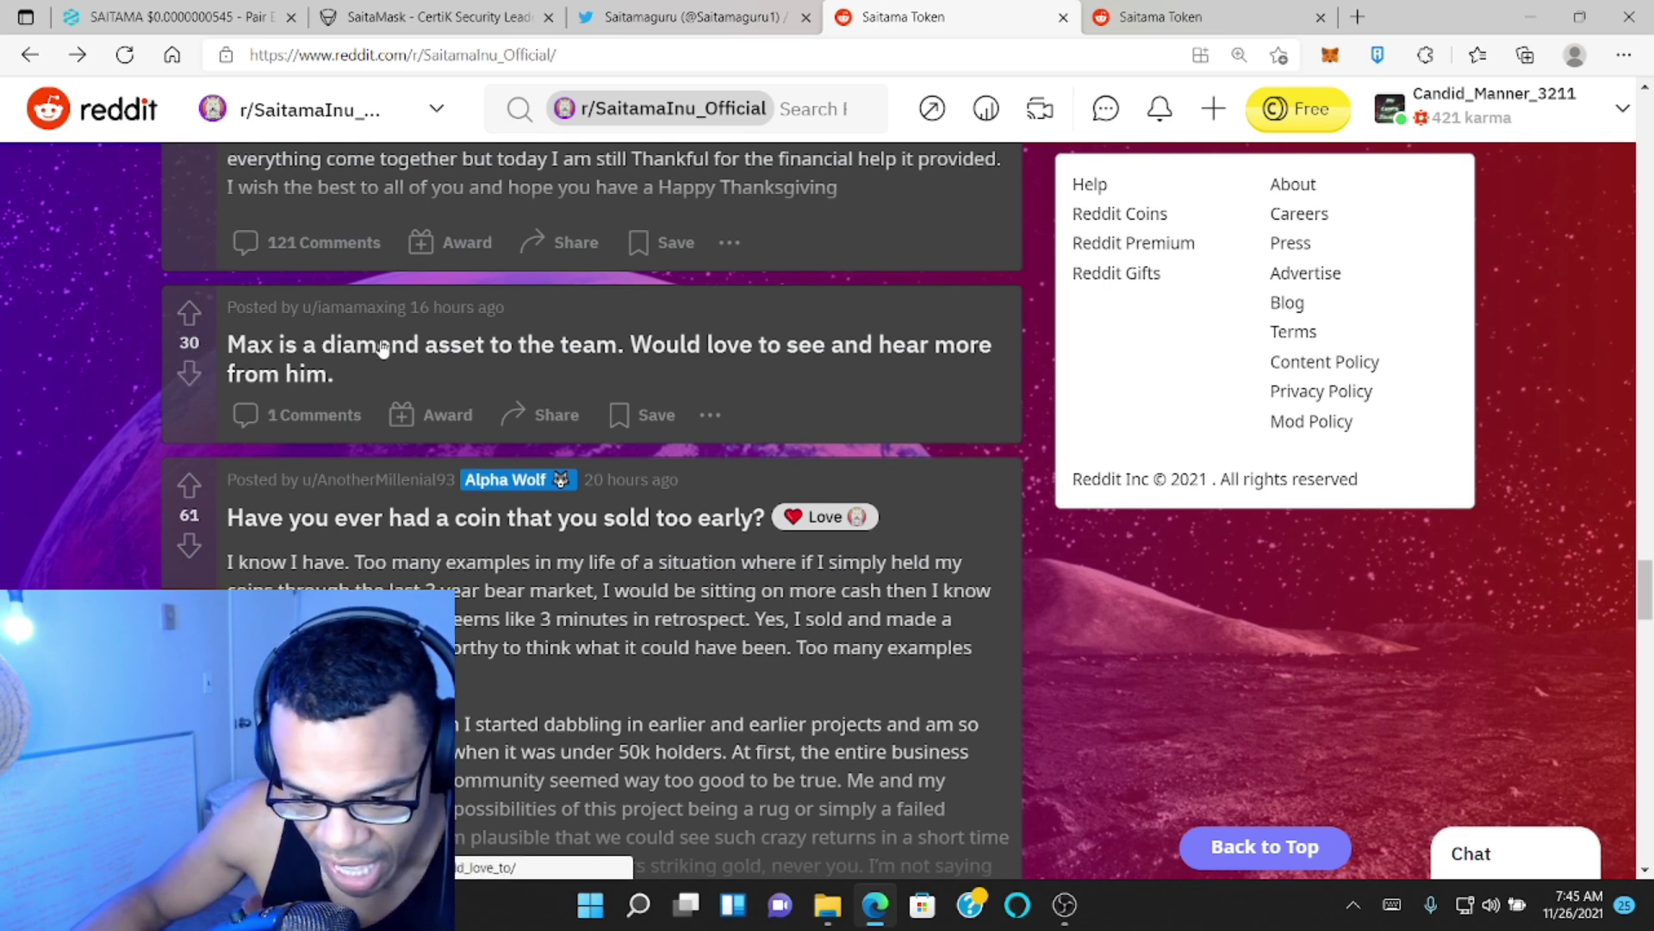
scroll(776, 555, down, 2)
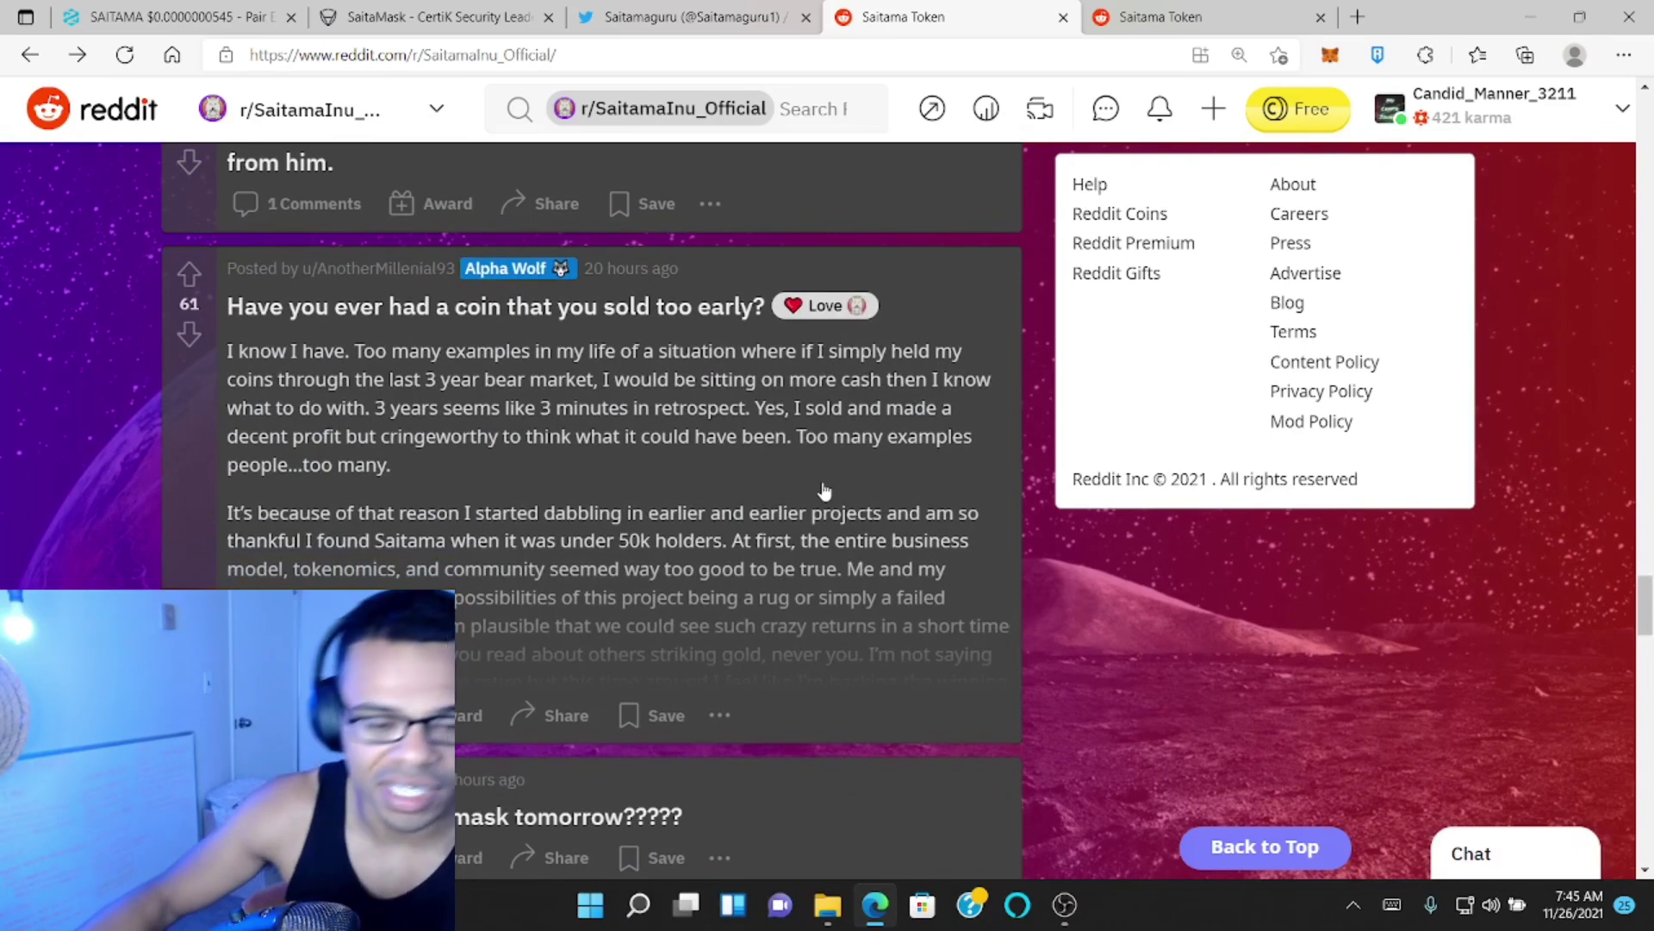
scroll(823, 489, down, 2)
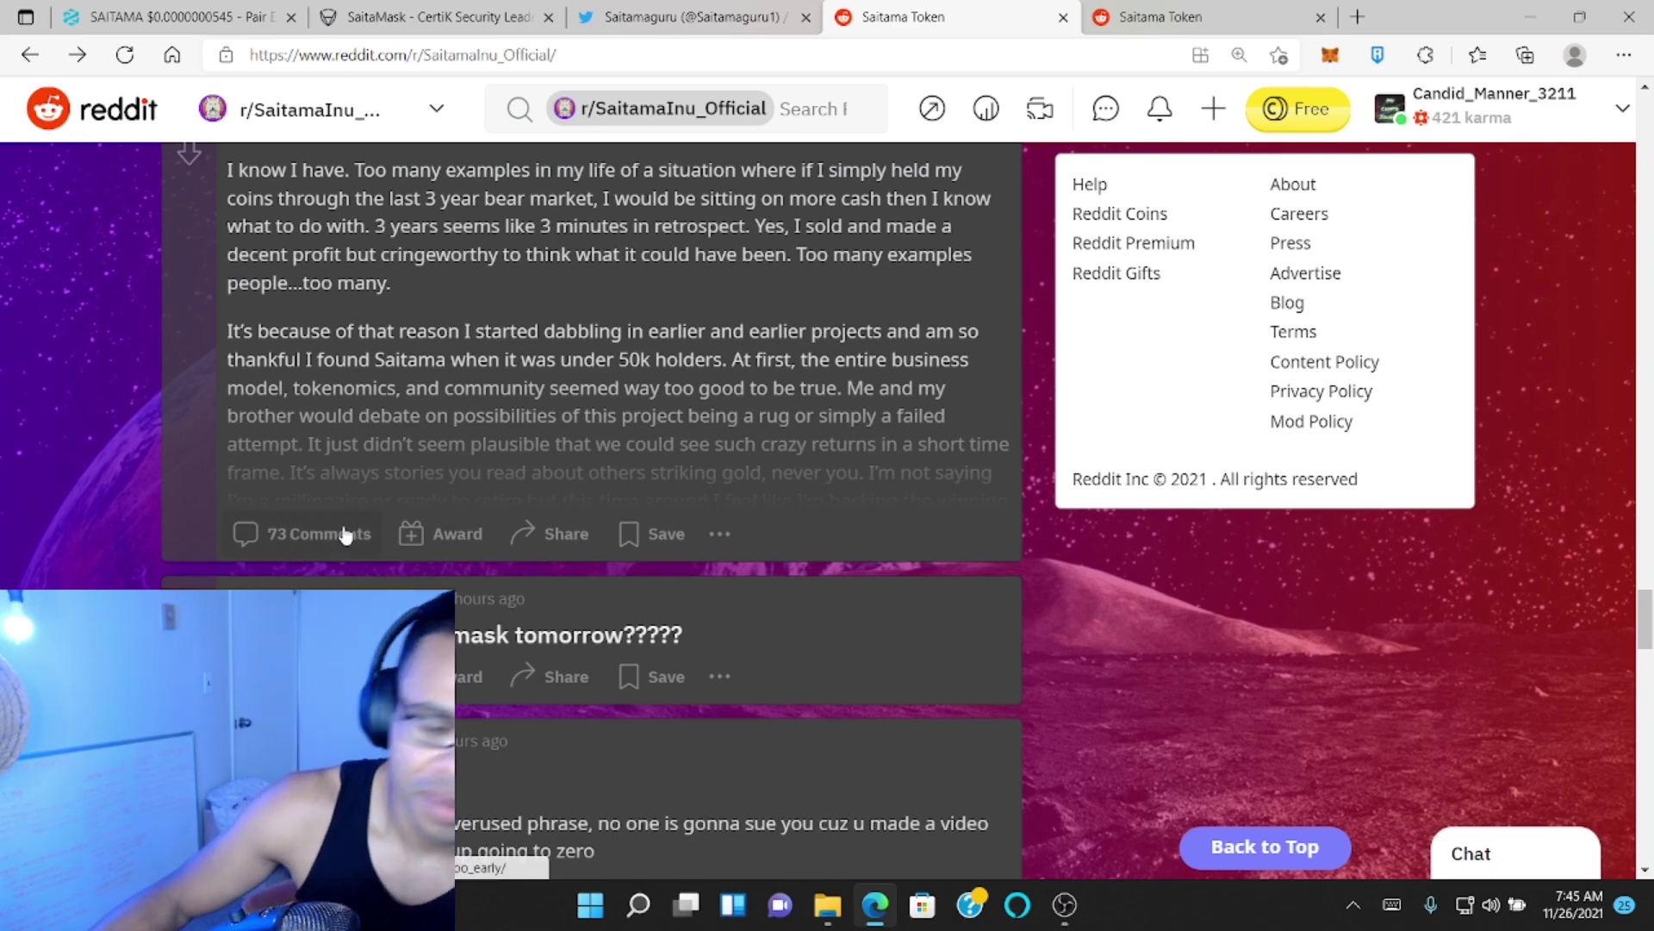
scroll(405, 514, down, 1)
scroll(406, 514, down, 1)
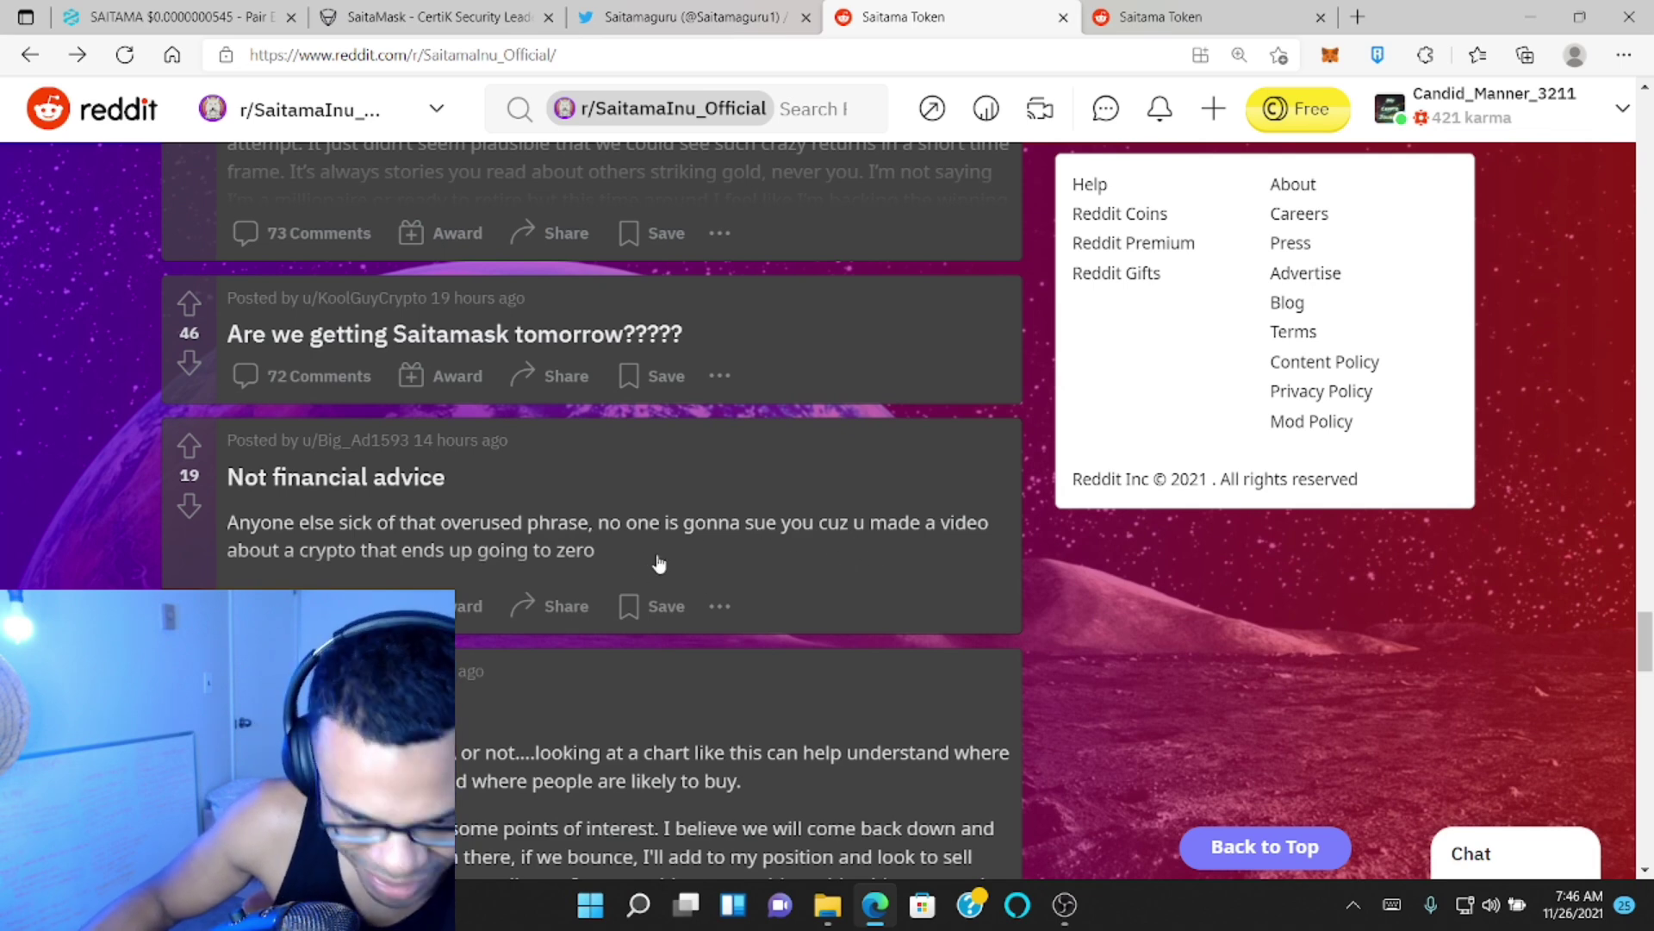
- Select the two-line text of the Not financial advice post in the feed
drag(626, 522, 598, 550)
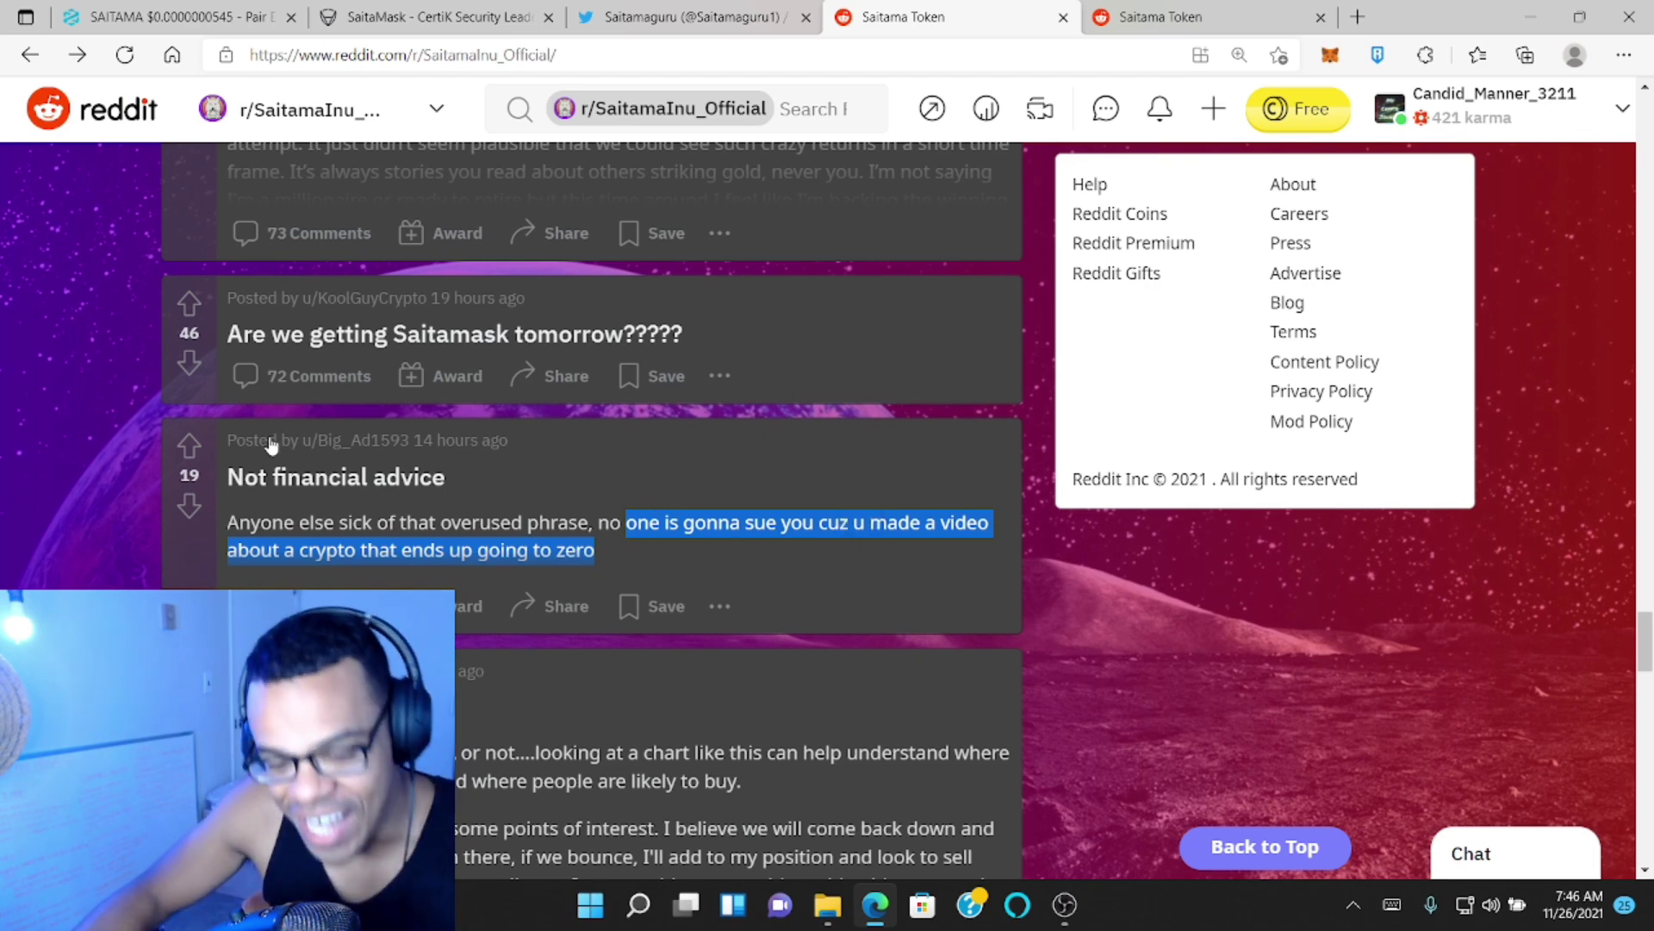
drag(239, 526, 948, 502)
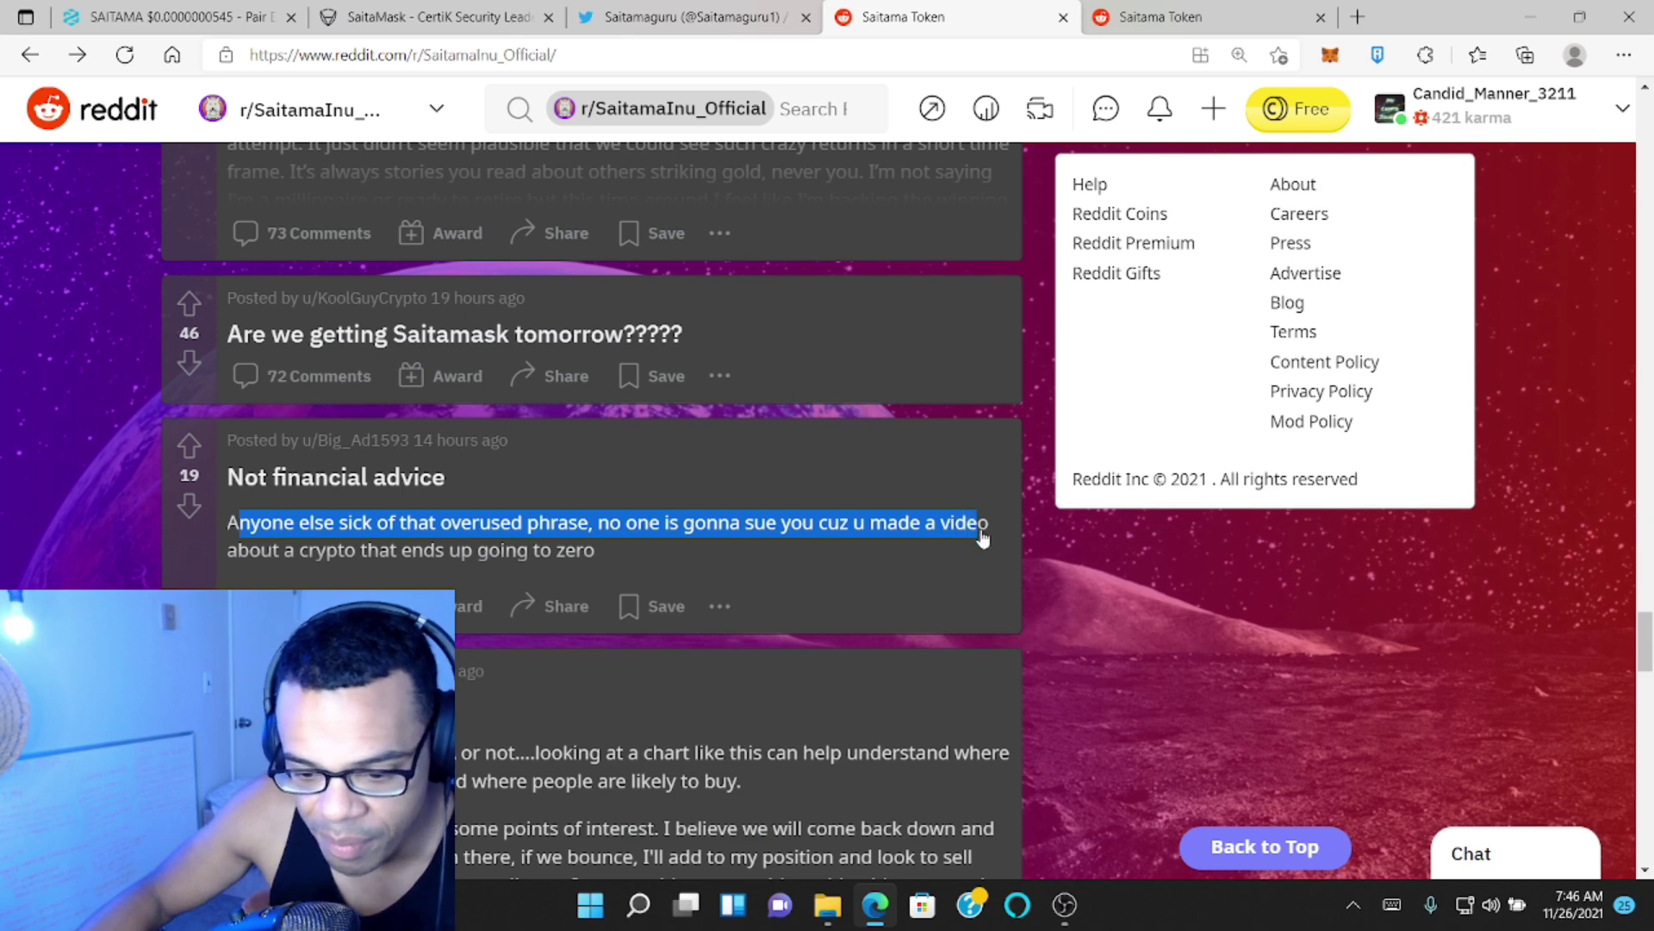
drag(982, 540, 904, 773)
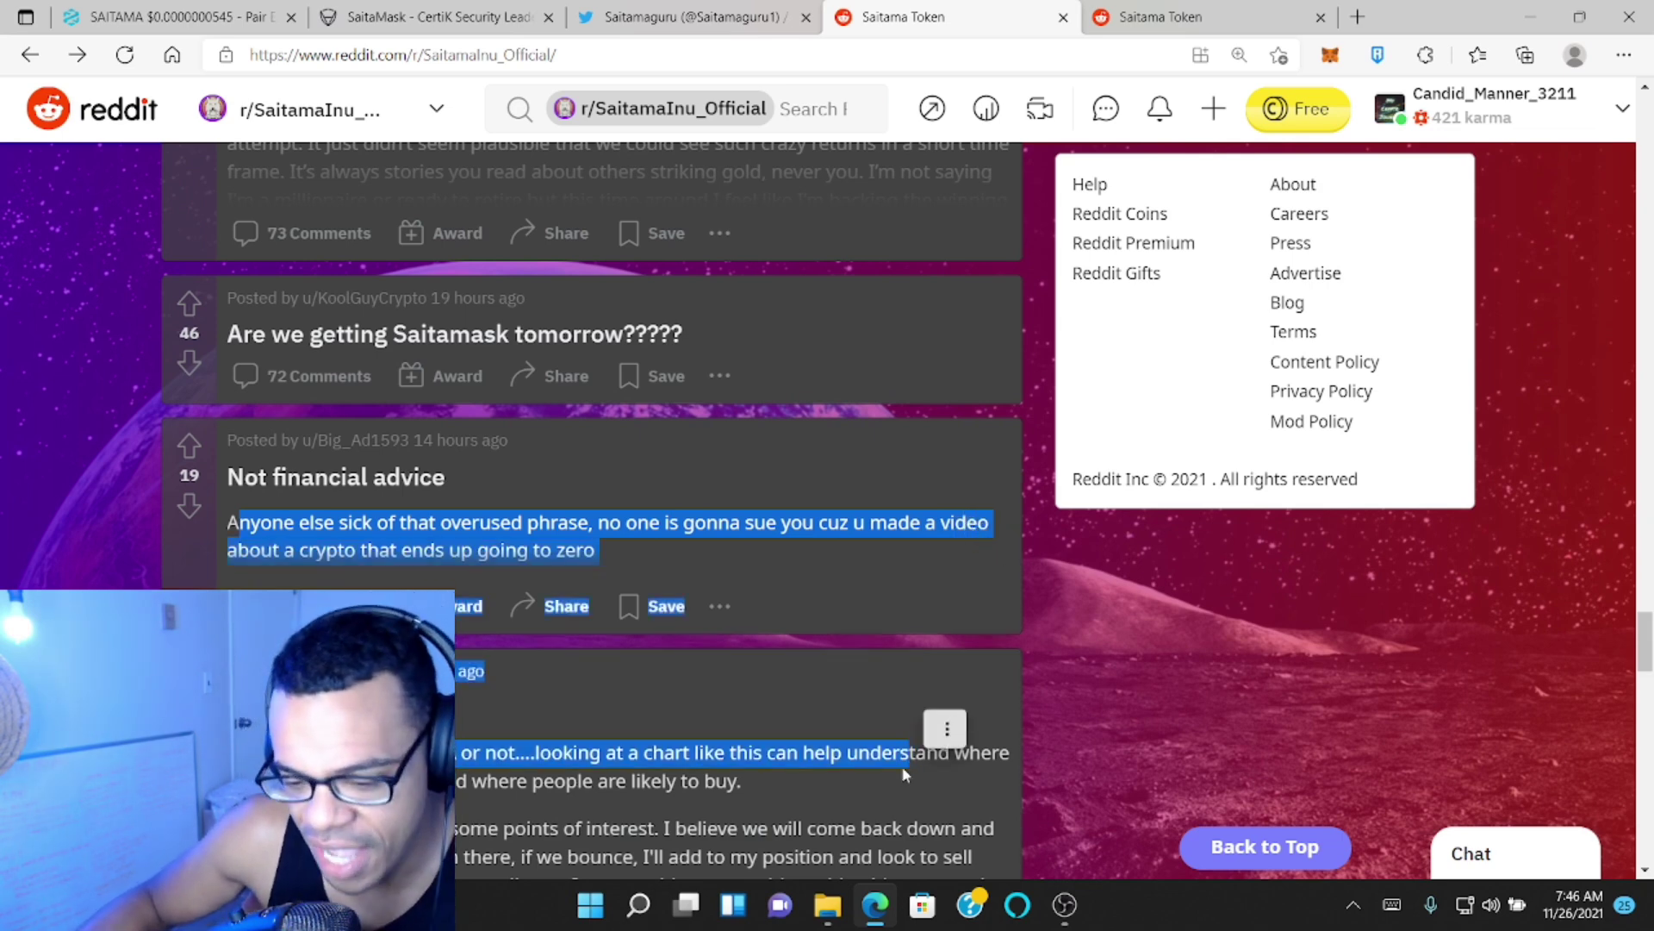
click(627, 575)
mouse_move(609, 554)
mouse_down()
mouse_move(239, 548)
mouse_move(225, 525)
mouse_up()
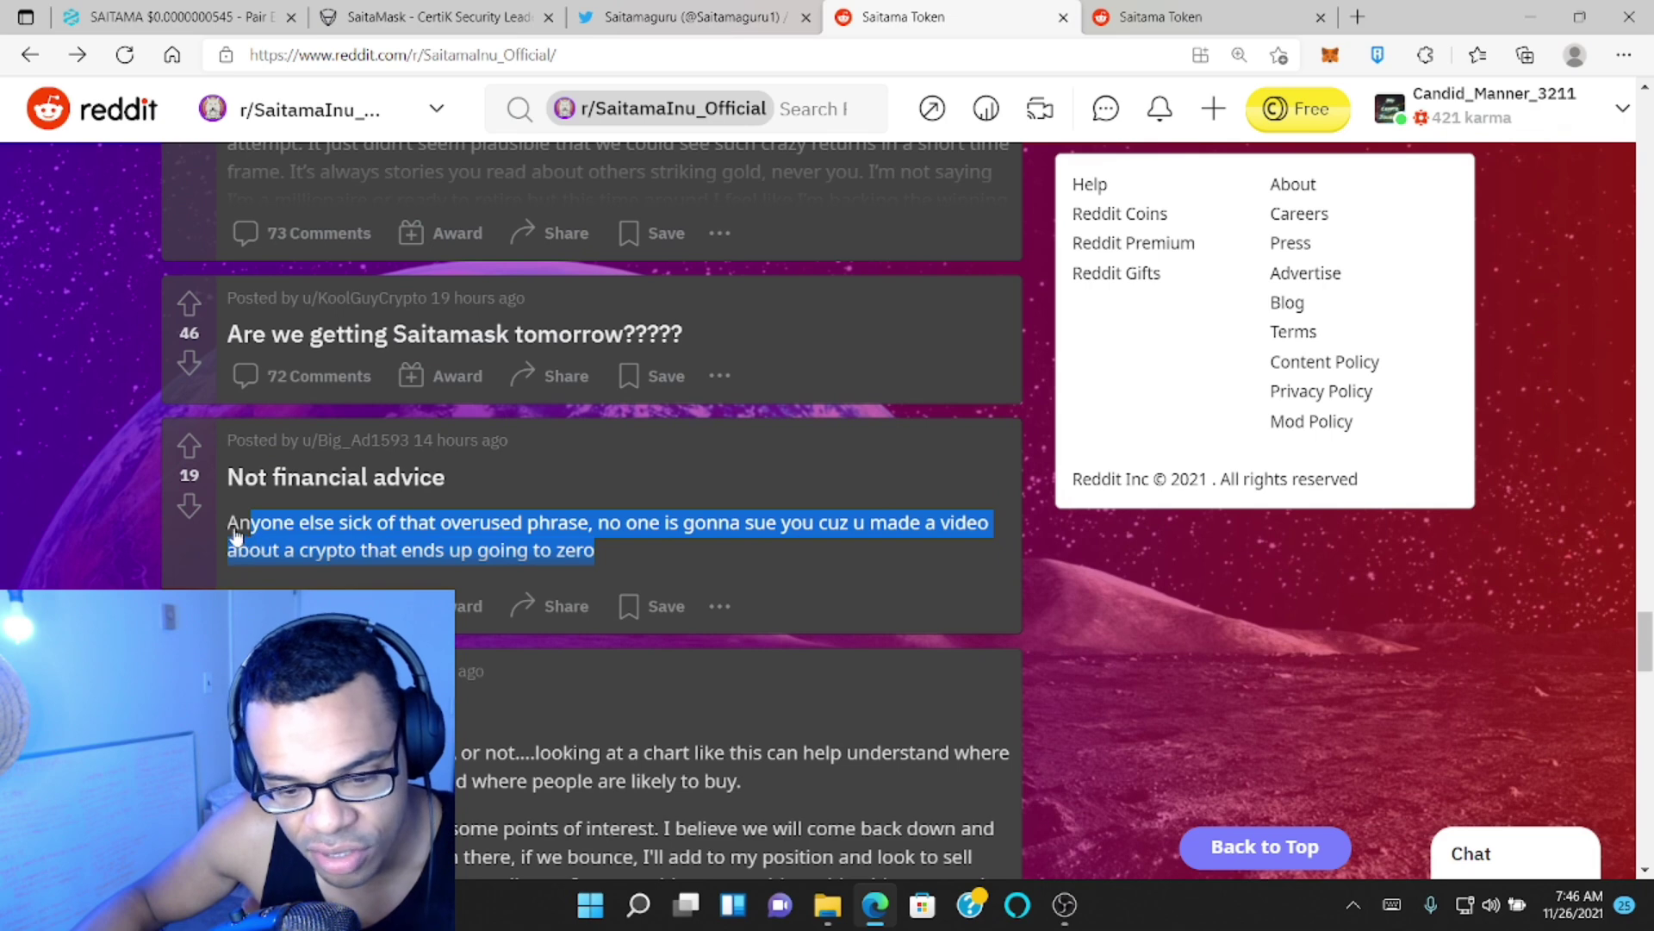
mouse_move(237, 527)
mouse_down()
mouse_move(620, 523)
mouse_move(629, 548)
mouse_up()
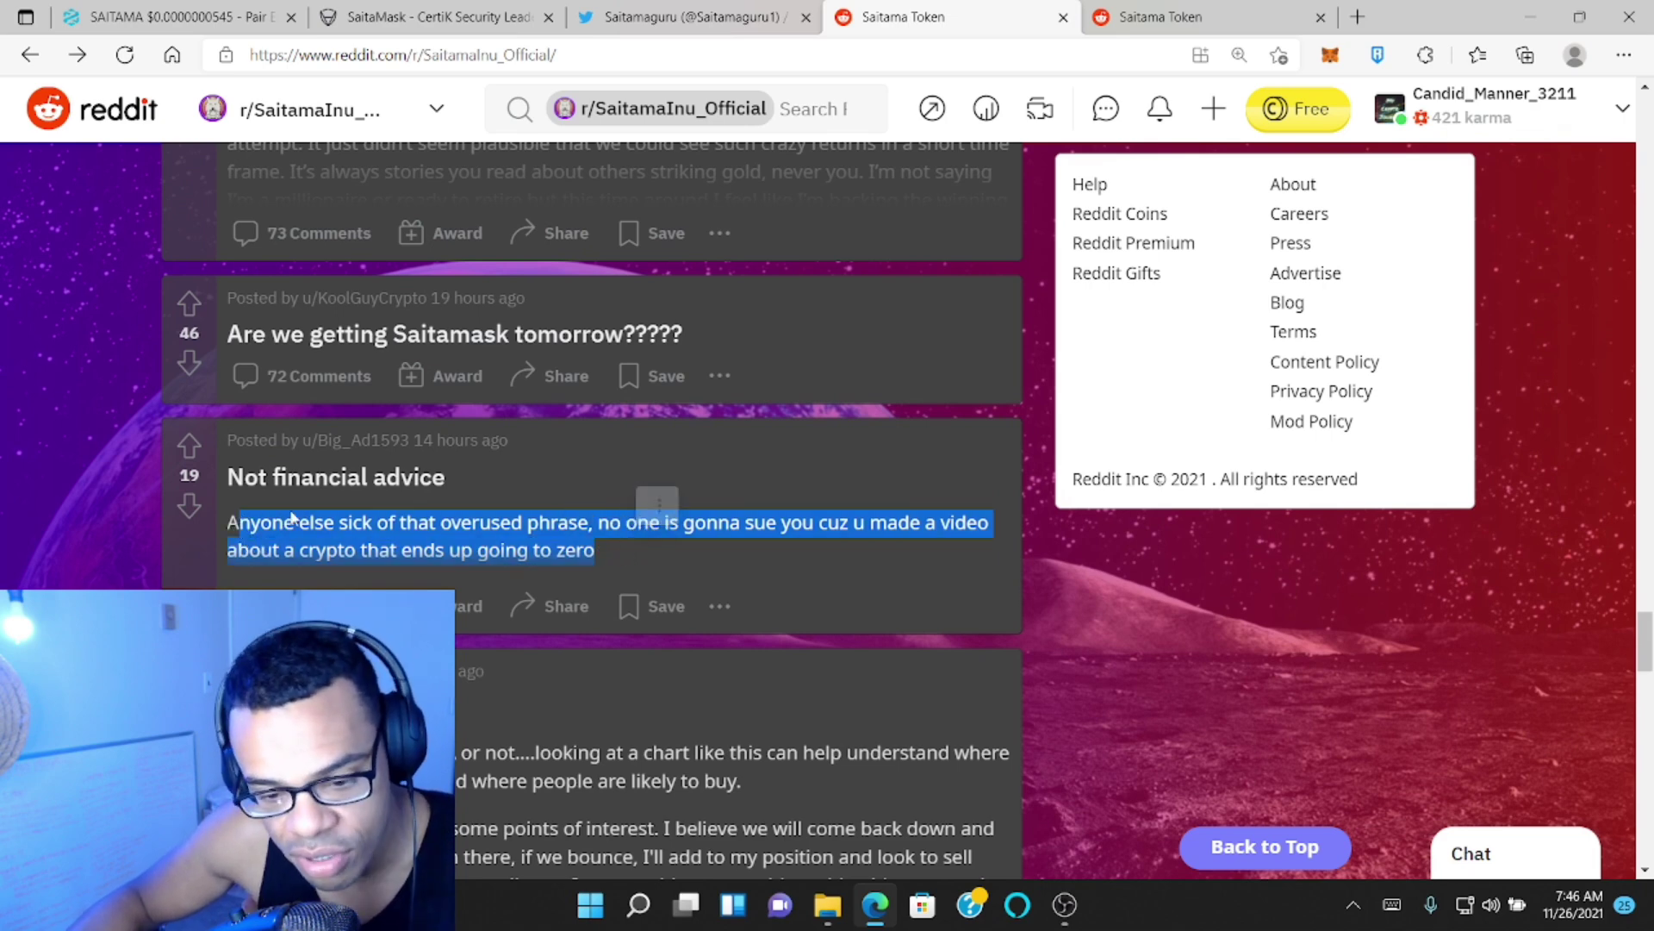
click(230, 534)
drag(248, 523, 625, 565)
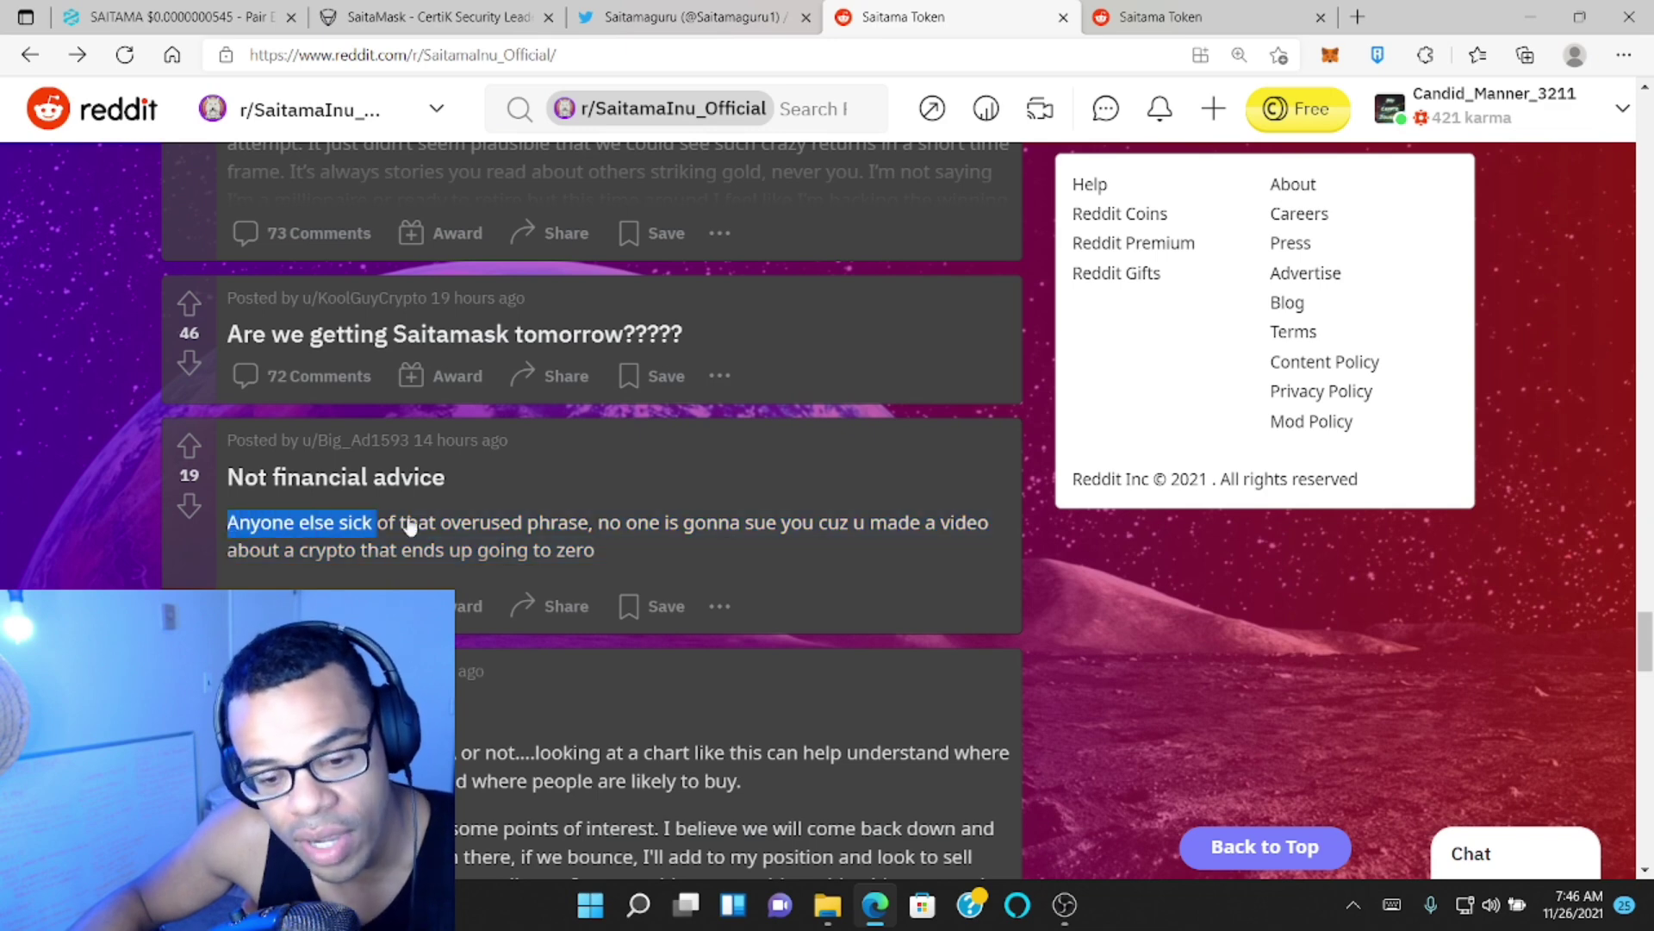
- Open the Not financial advice post, upvote it to 21, and return to the feed
right_click(622, 566)
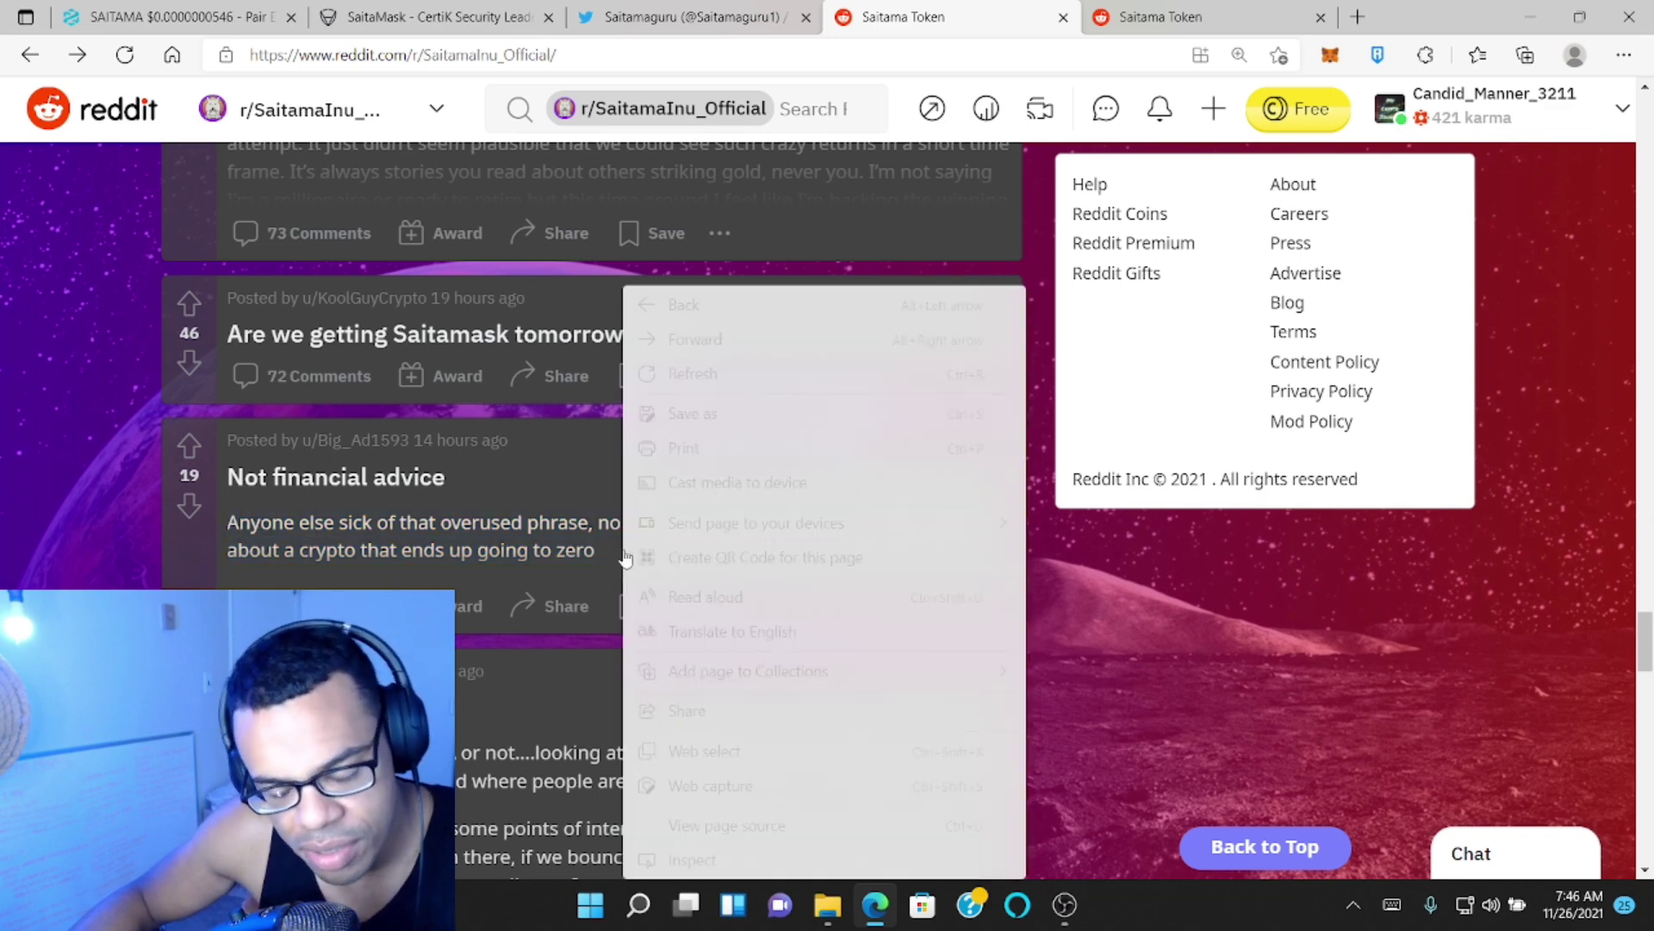
click(579, 561)
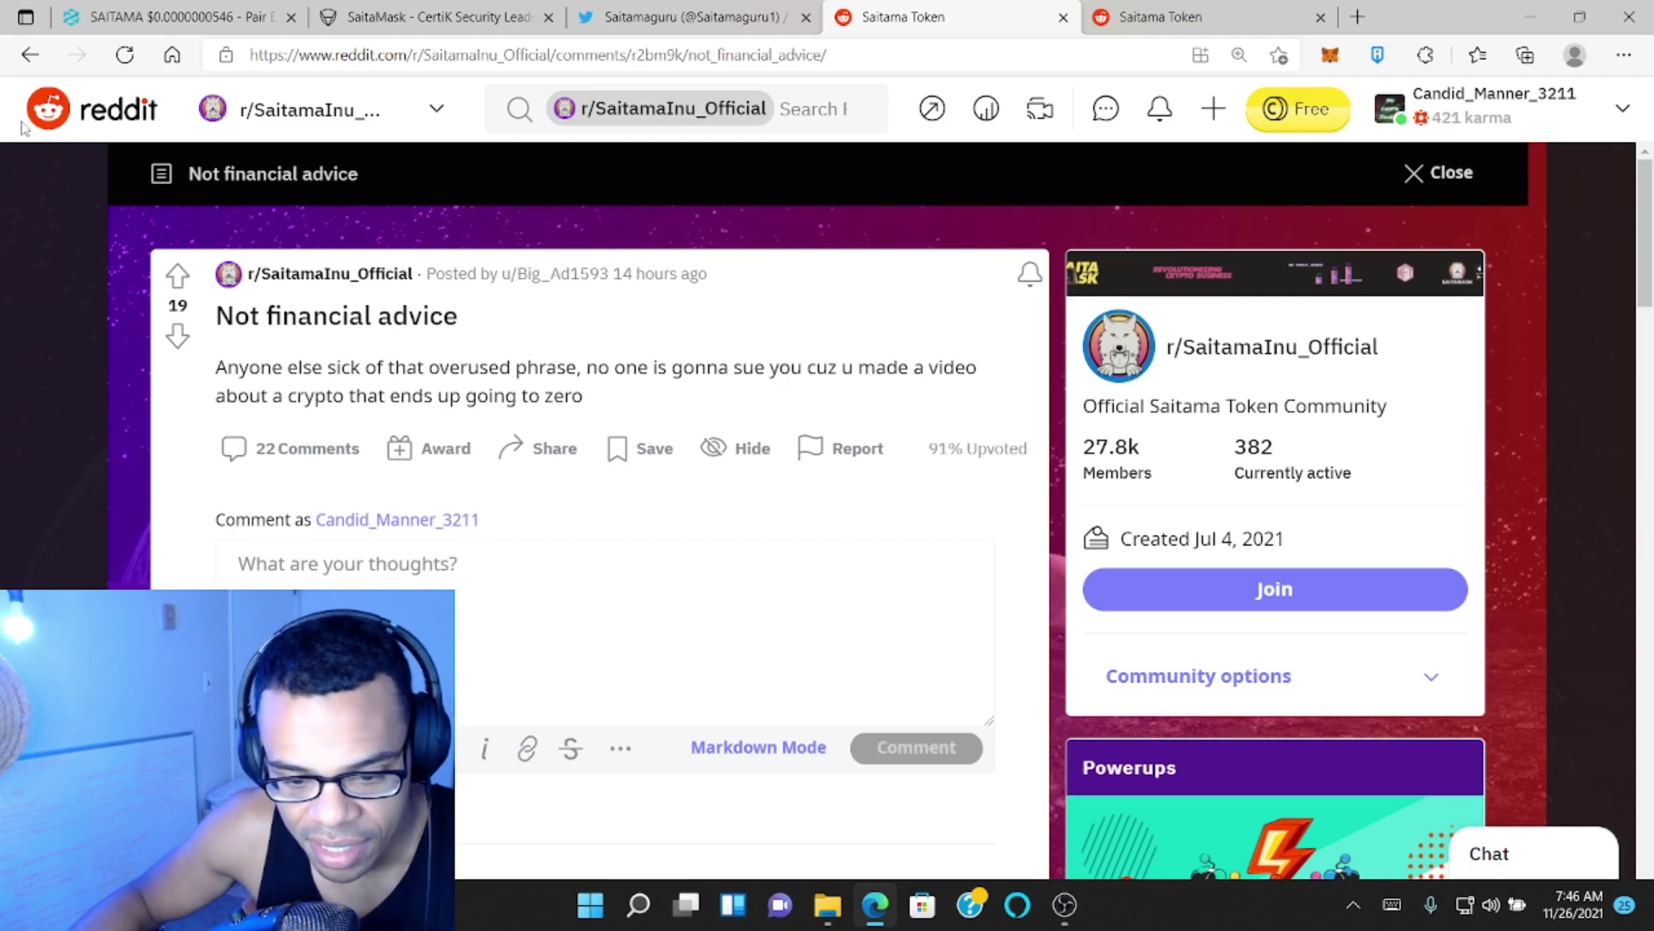
click(178, 274)
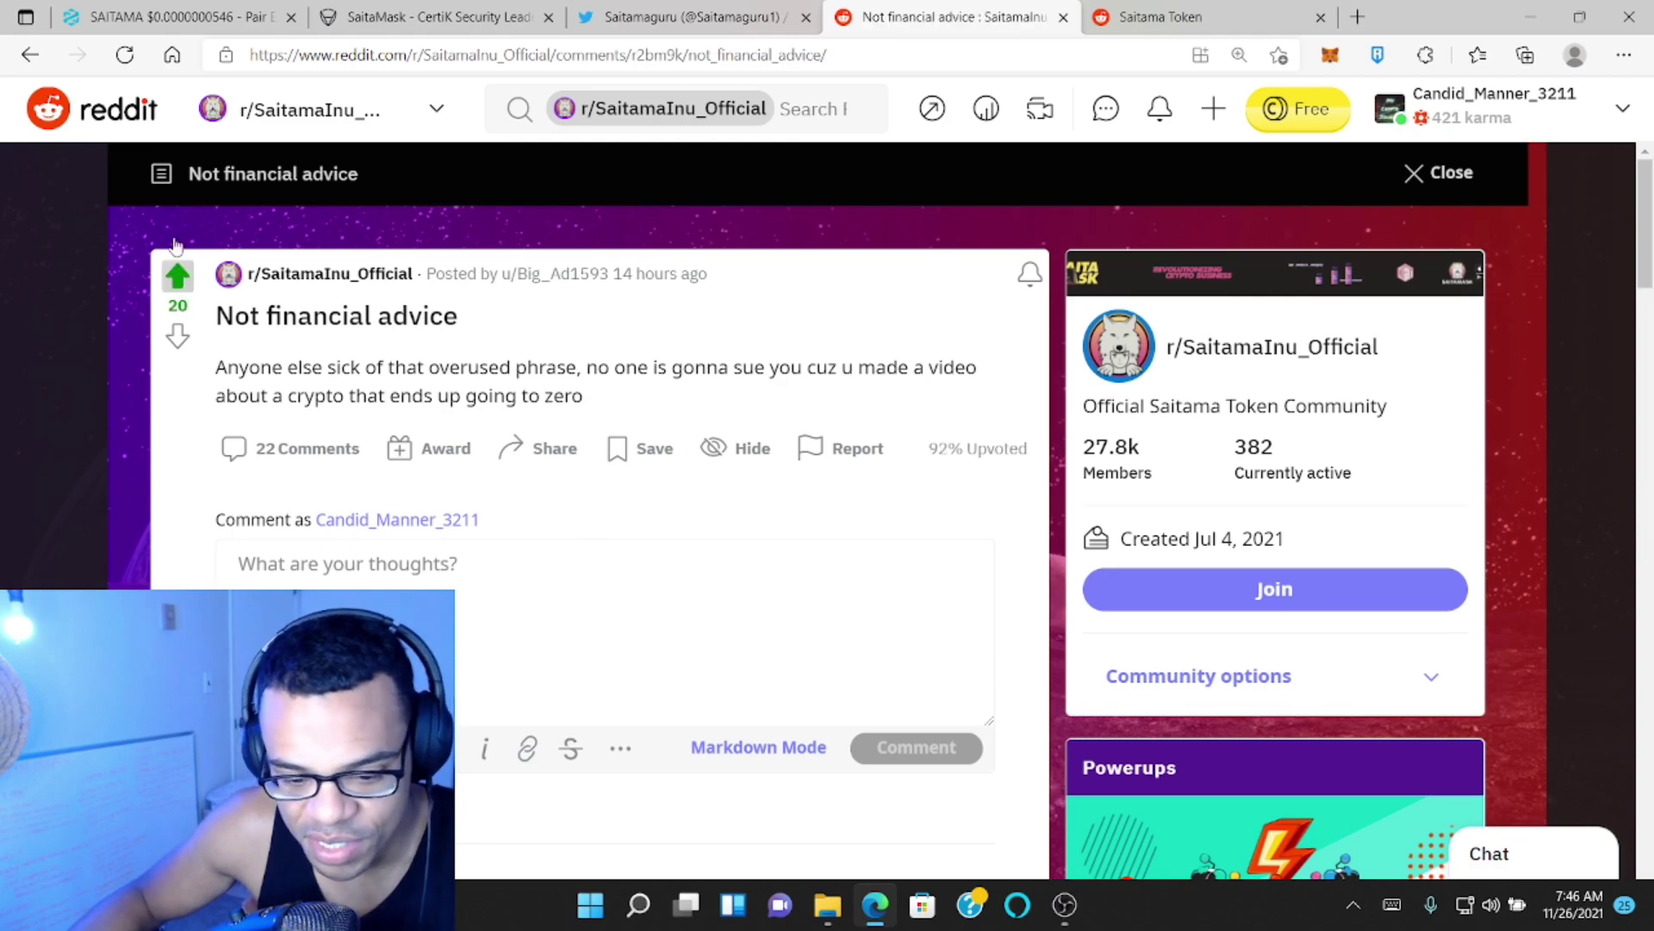
click(29, 55)
scroll(495, 409, down, 3)
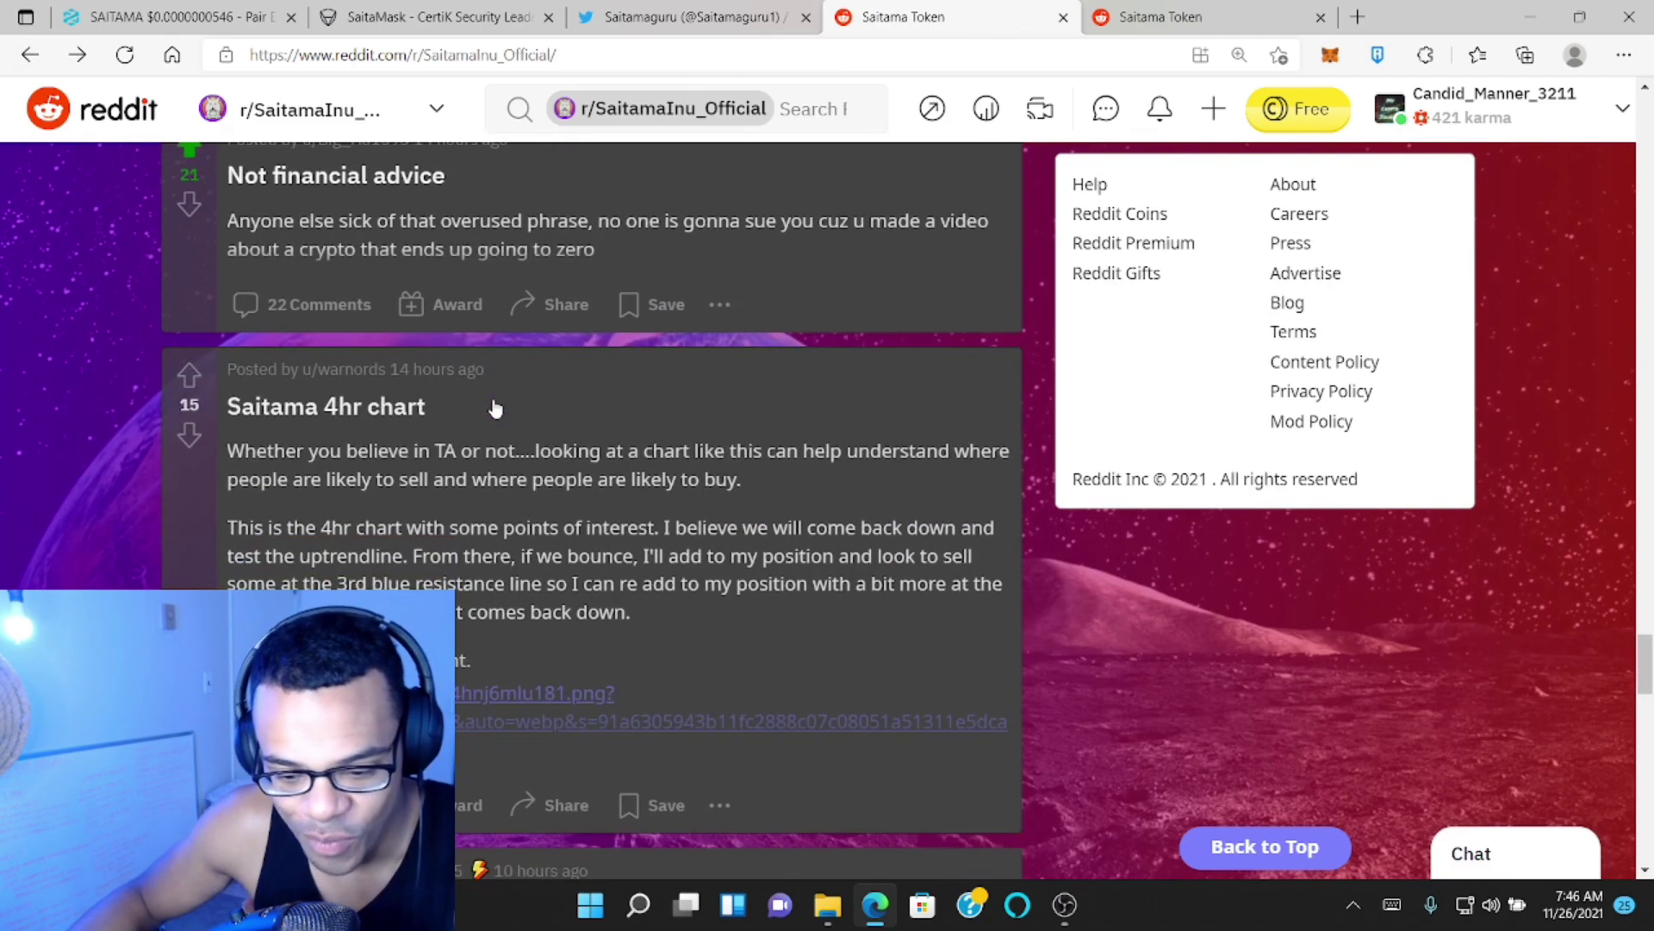
scroll(495, 408, down, 3)
scroll(495, 409, down, 3)
scroll(495, 408, down, 2)
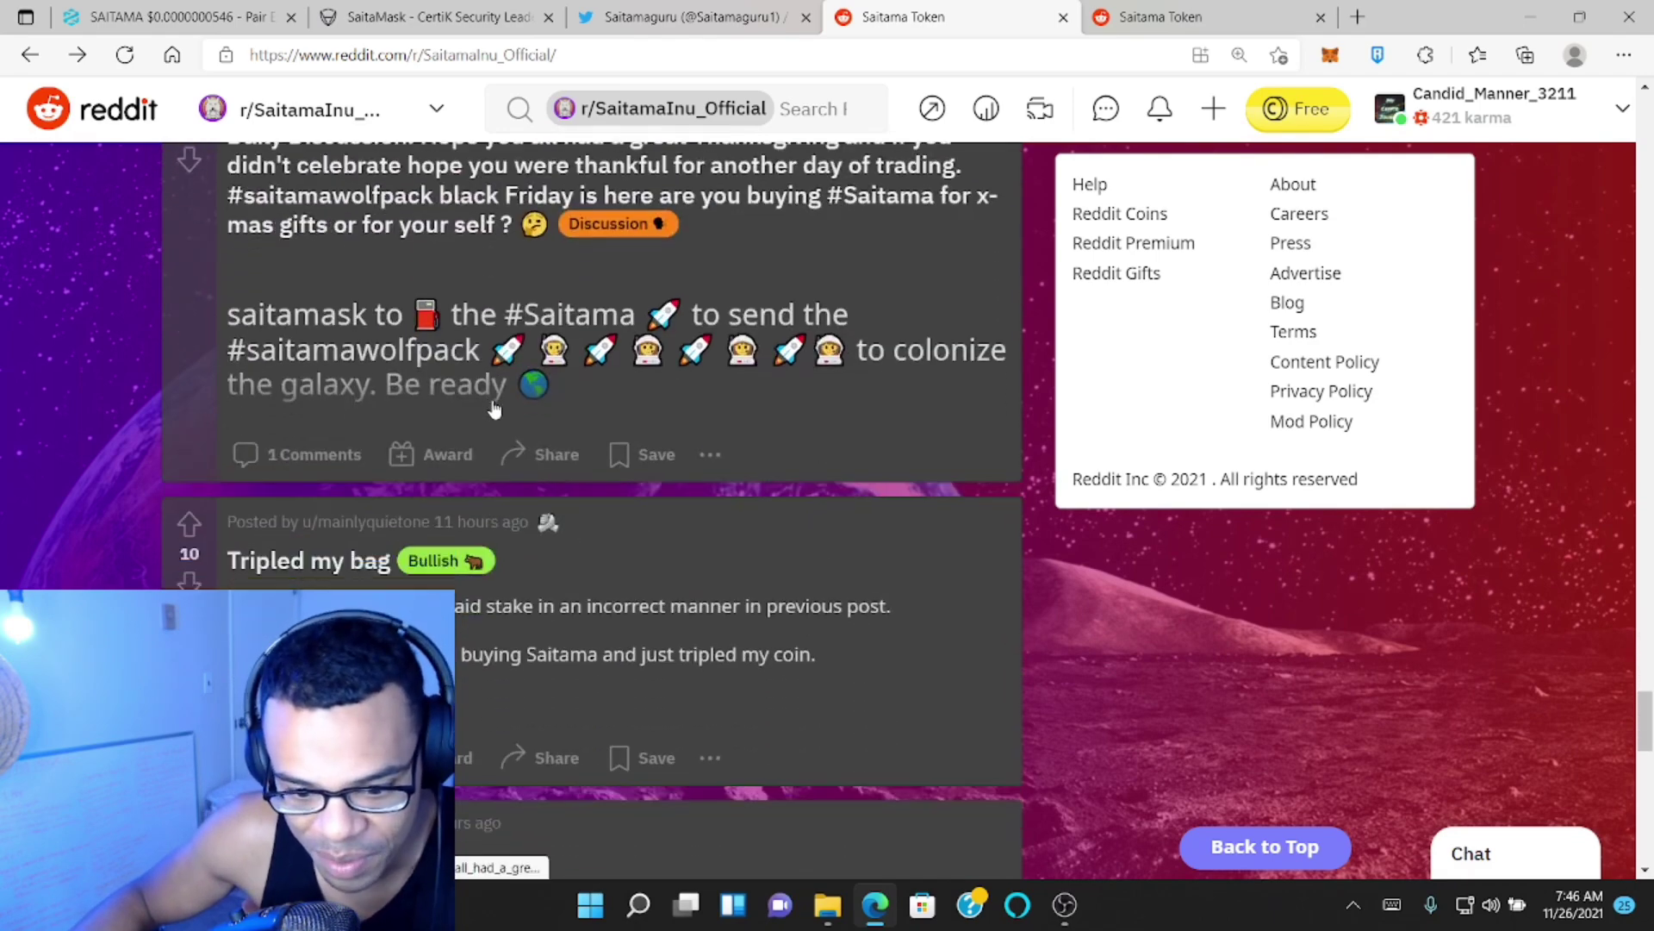
scroll(496, 409, down, 2)
scroll(495, 408, down, 2)
scroll(496, 409, down, 2)
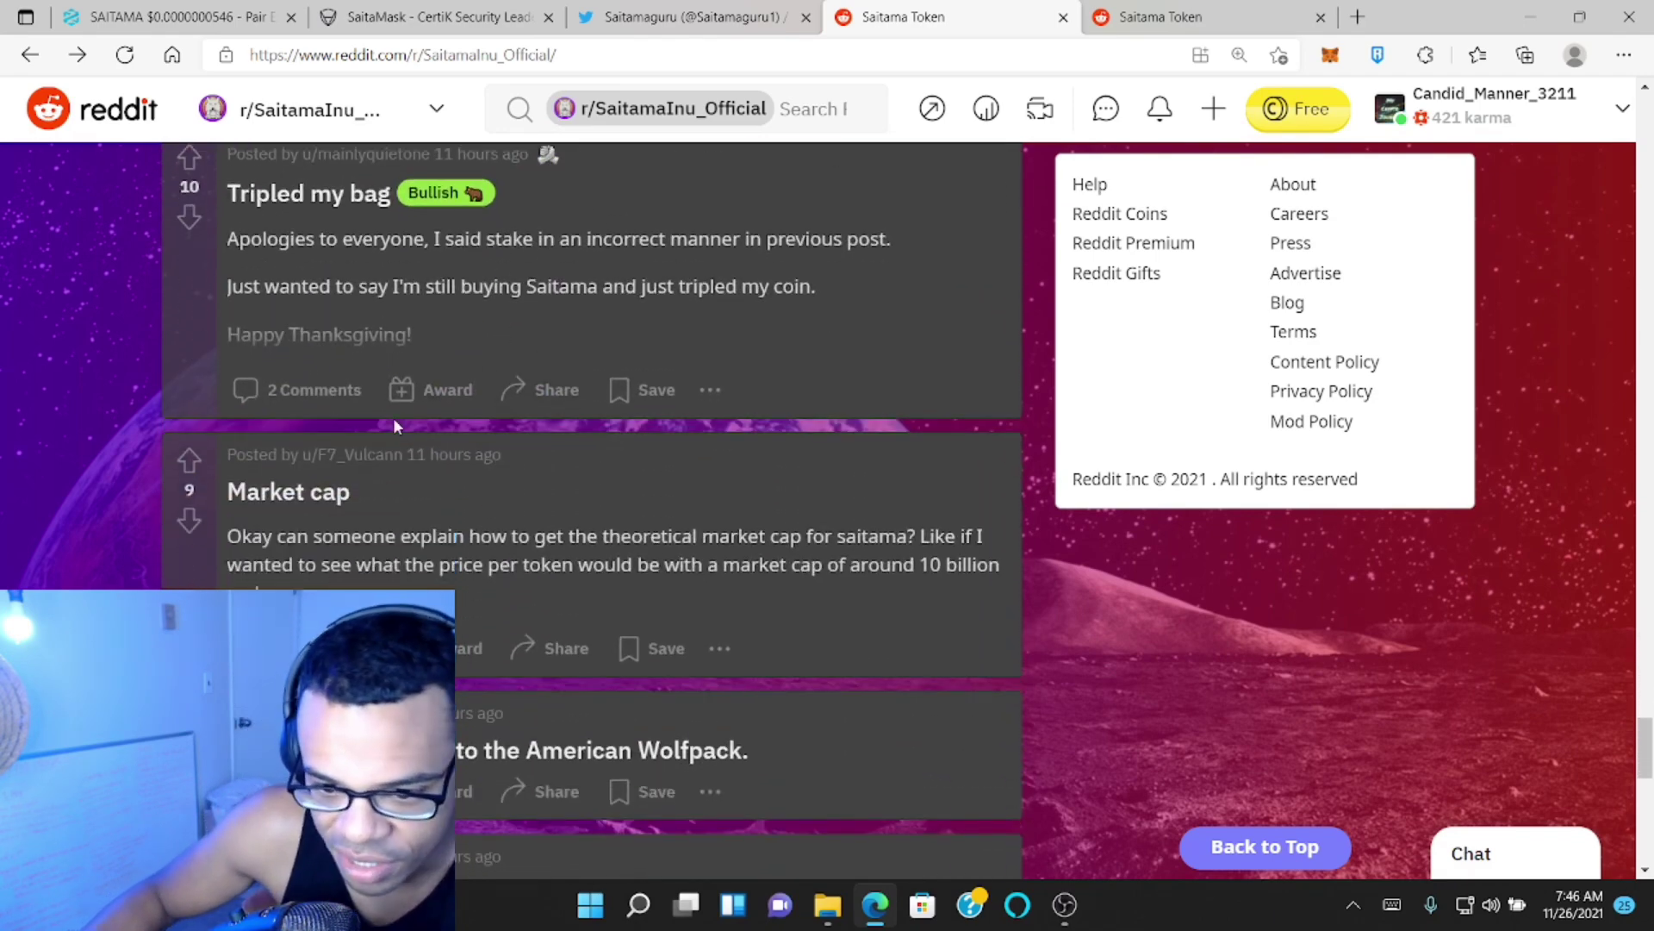